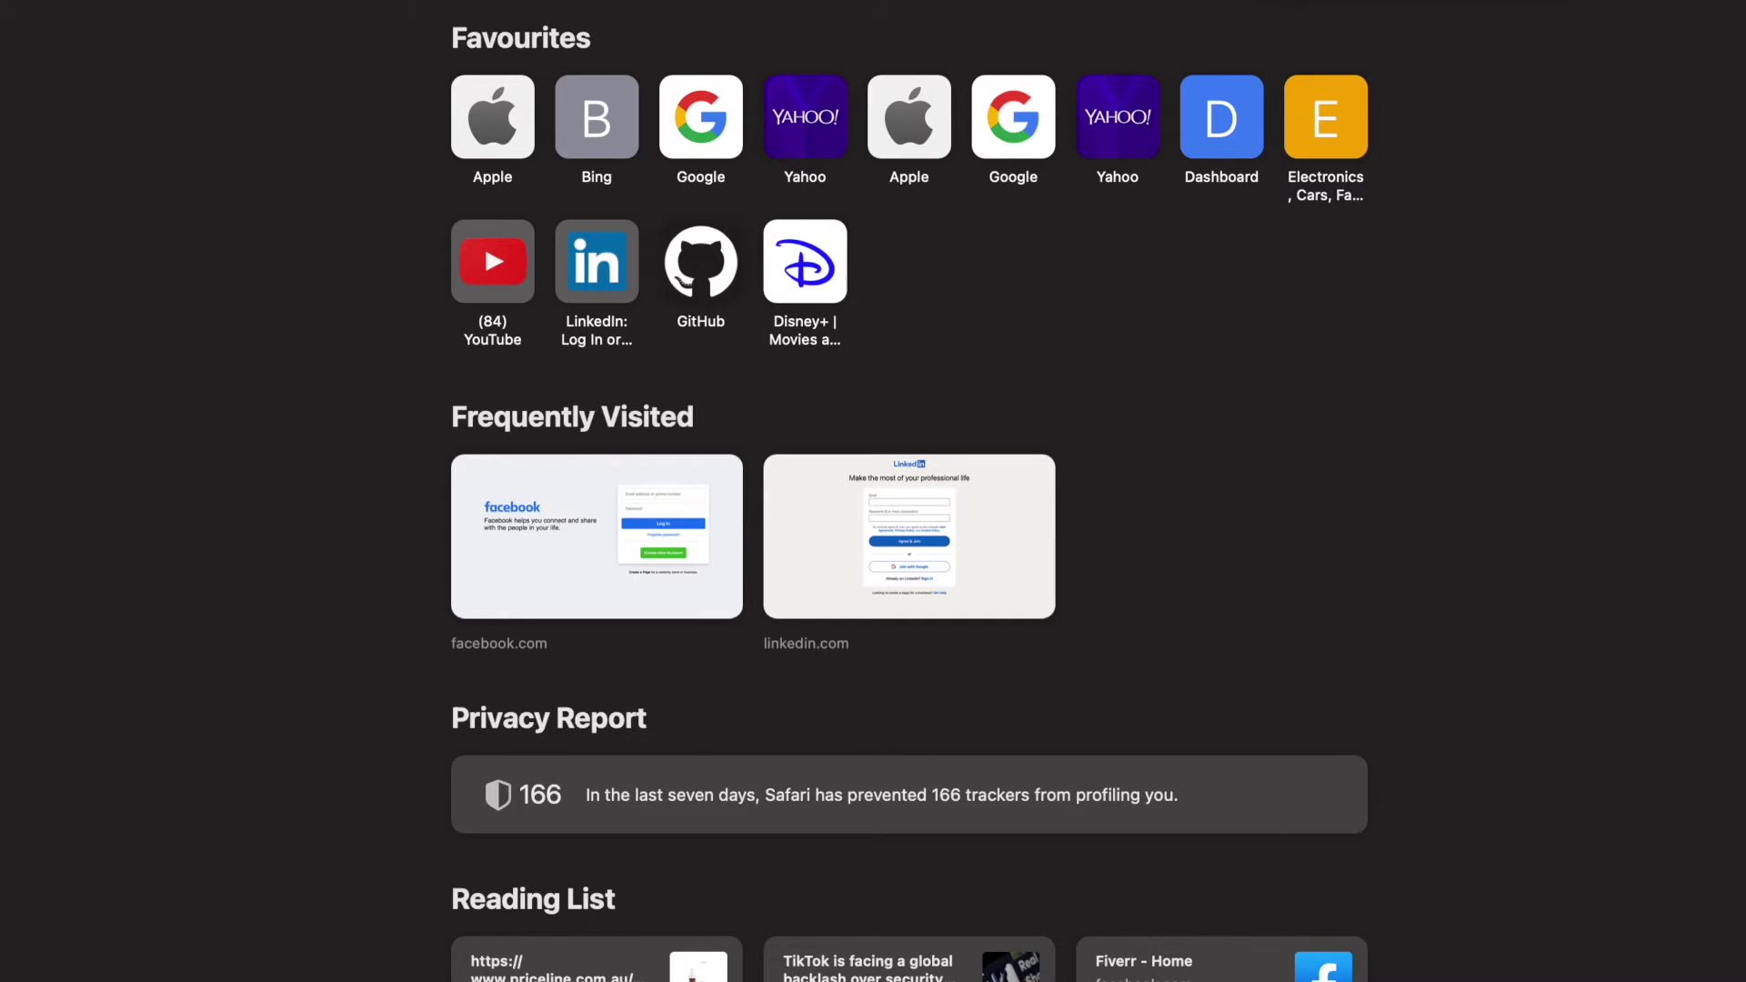
Type 'azure free' into Safari's address bar to get Azure suggestions.
type("azu")
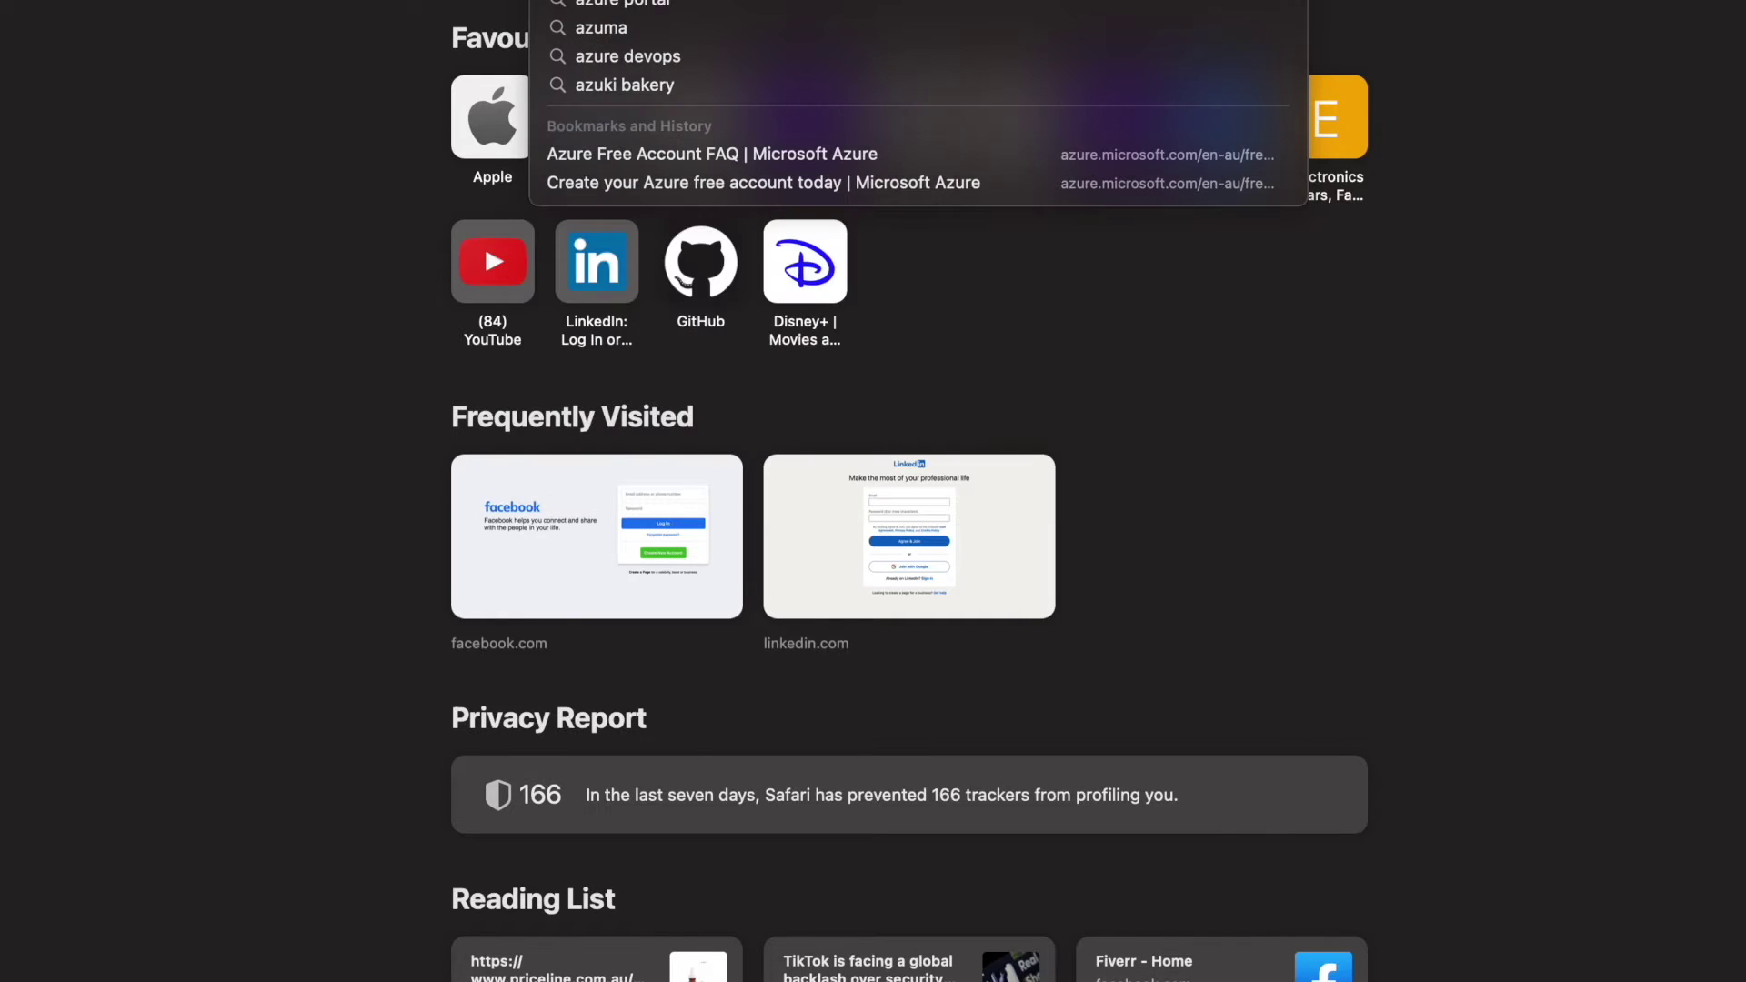
type("re free")
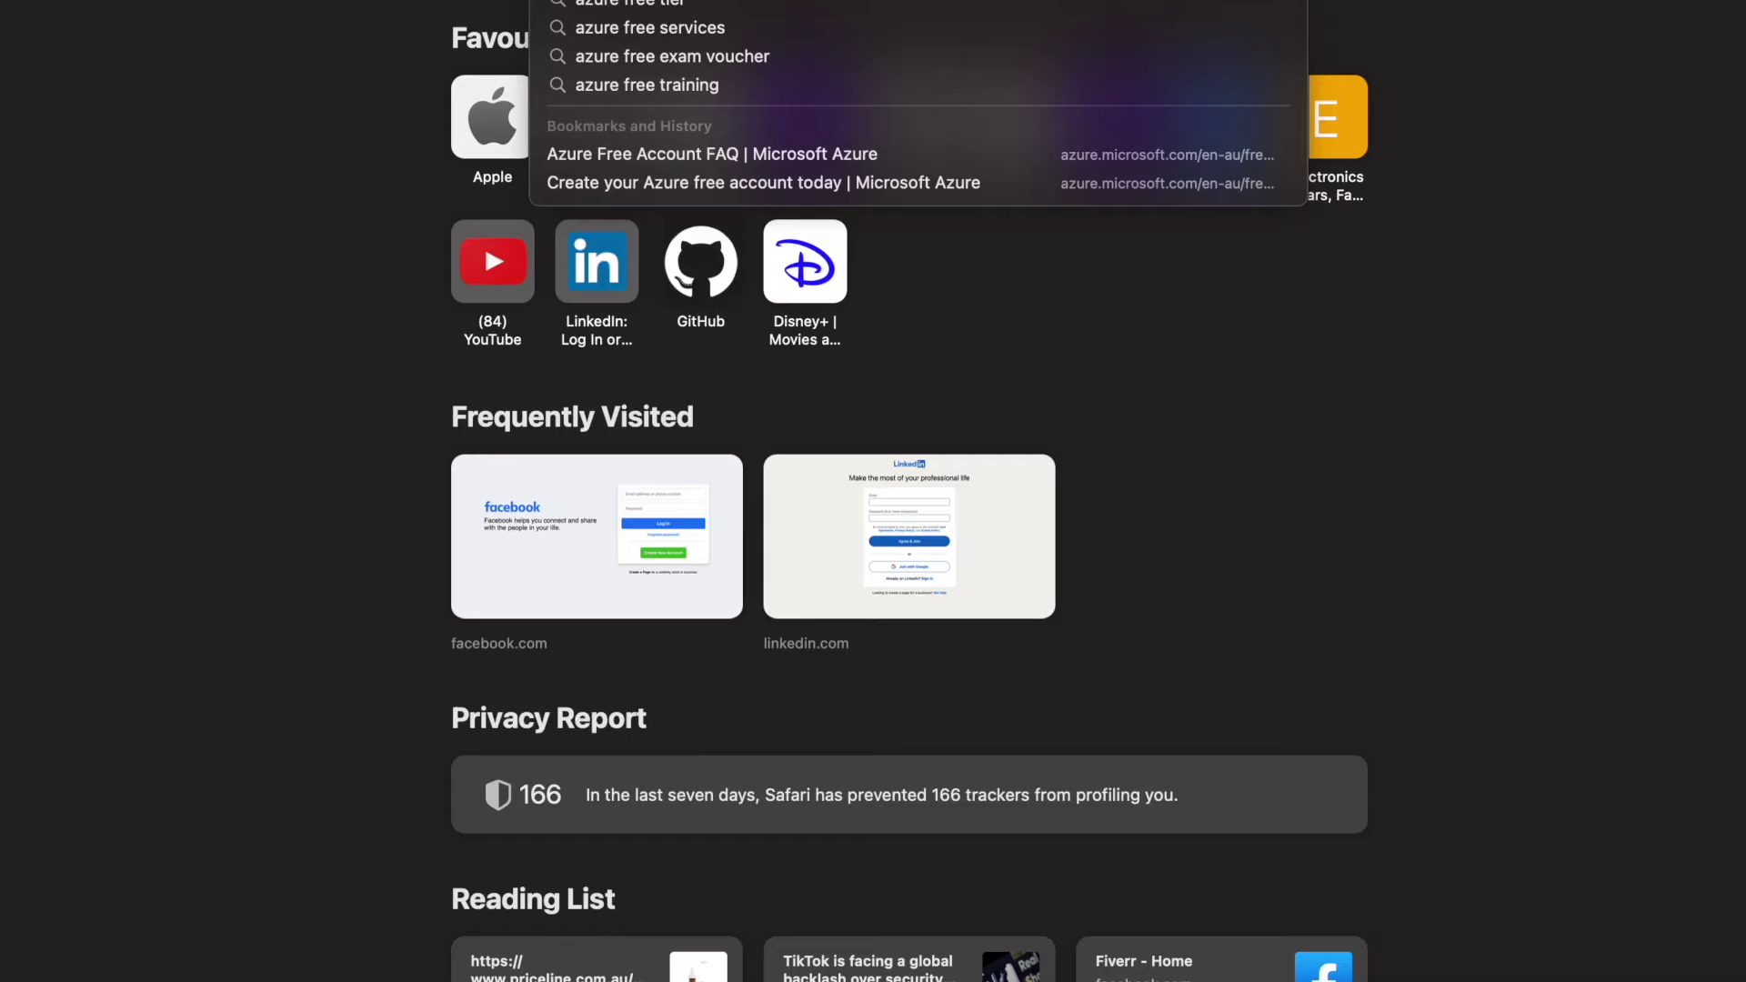
Open the Azure Free Account FAQ and review the 12 months and 25+ always-free services details.
left_click(953, 154)
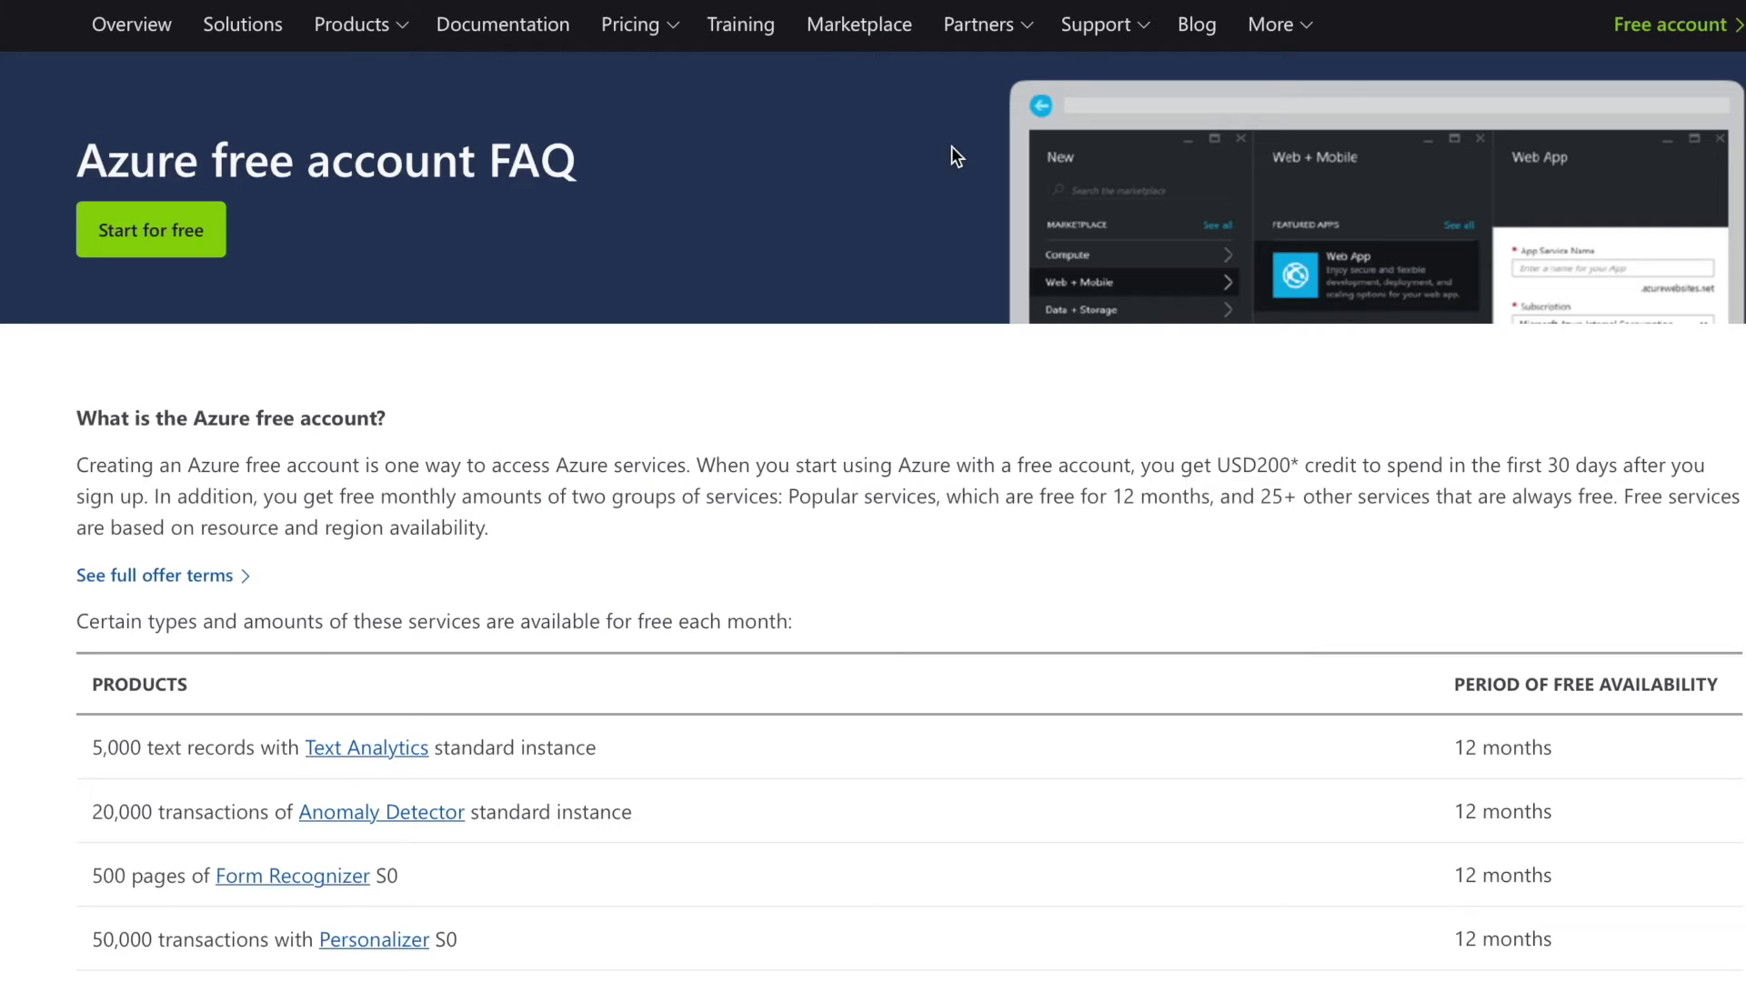
scroll(488, 422, "down", 1)
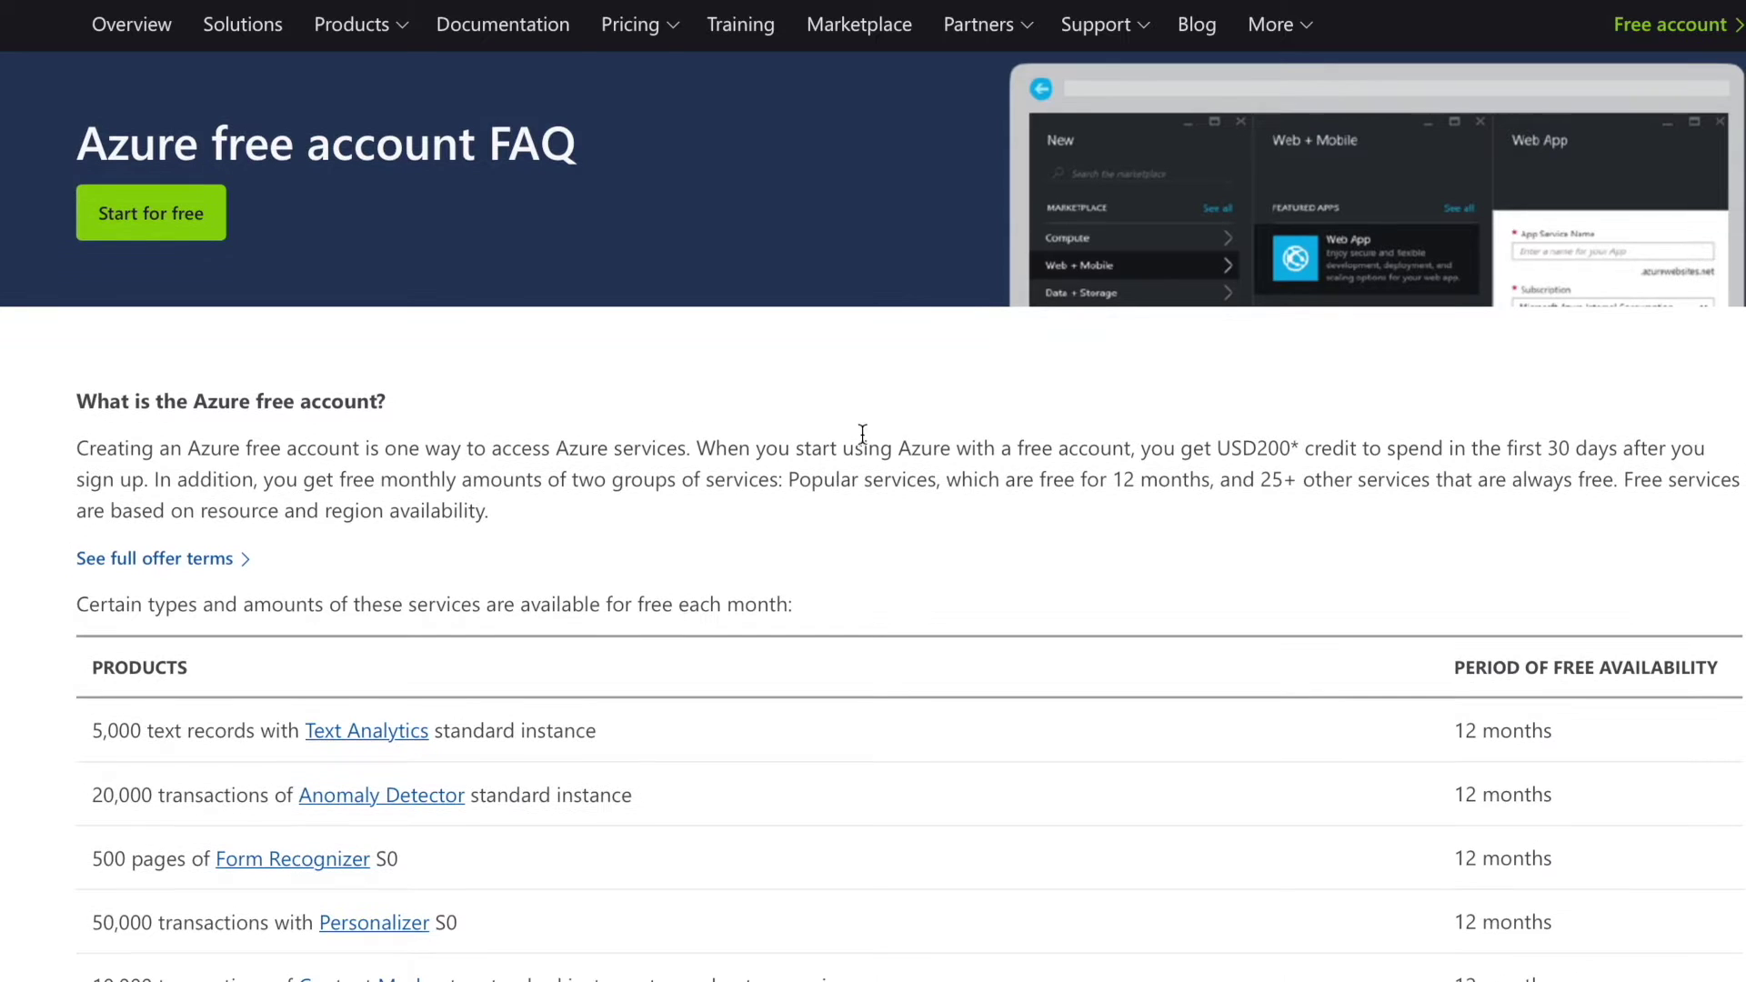
left_click_drag(973, 491, 1046, 509)
left_click(1131, 549)
double_click(1142, 539)
left_click(1271, 539)
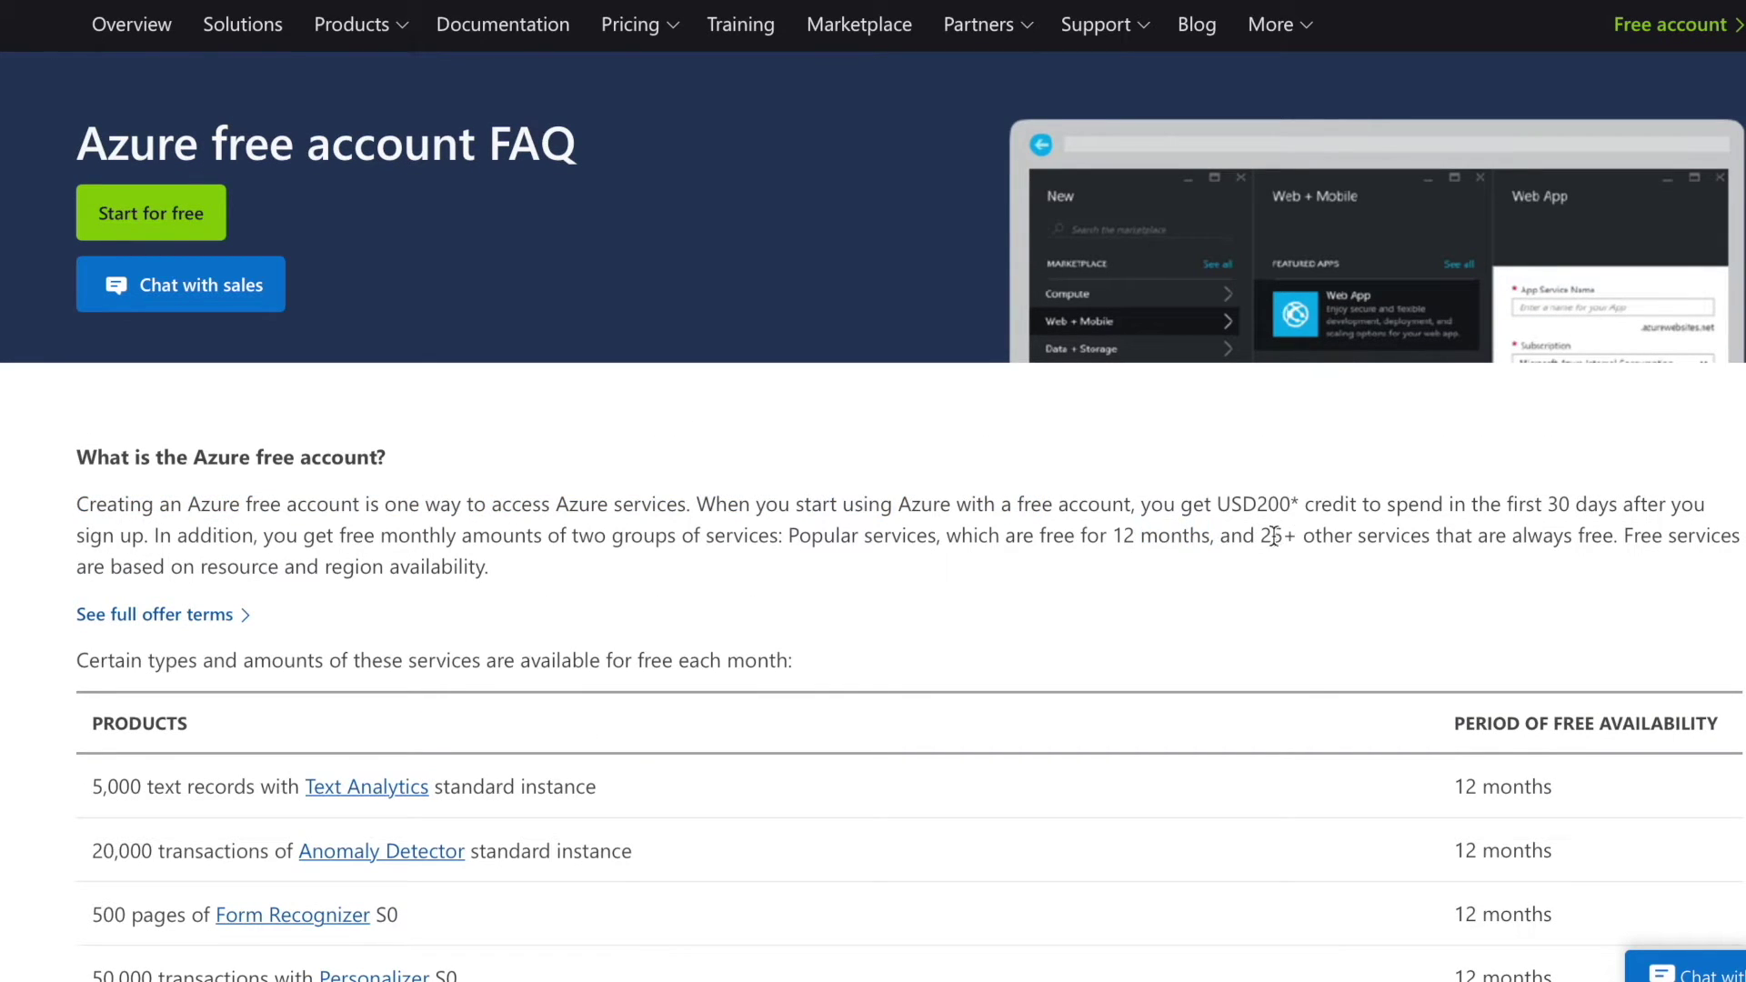
left_click_drag(1231, 540, 1523, 540)
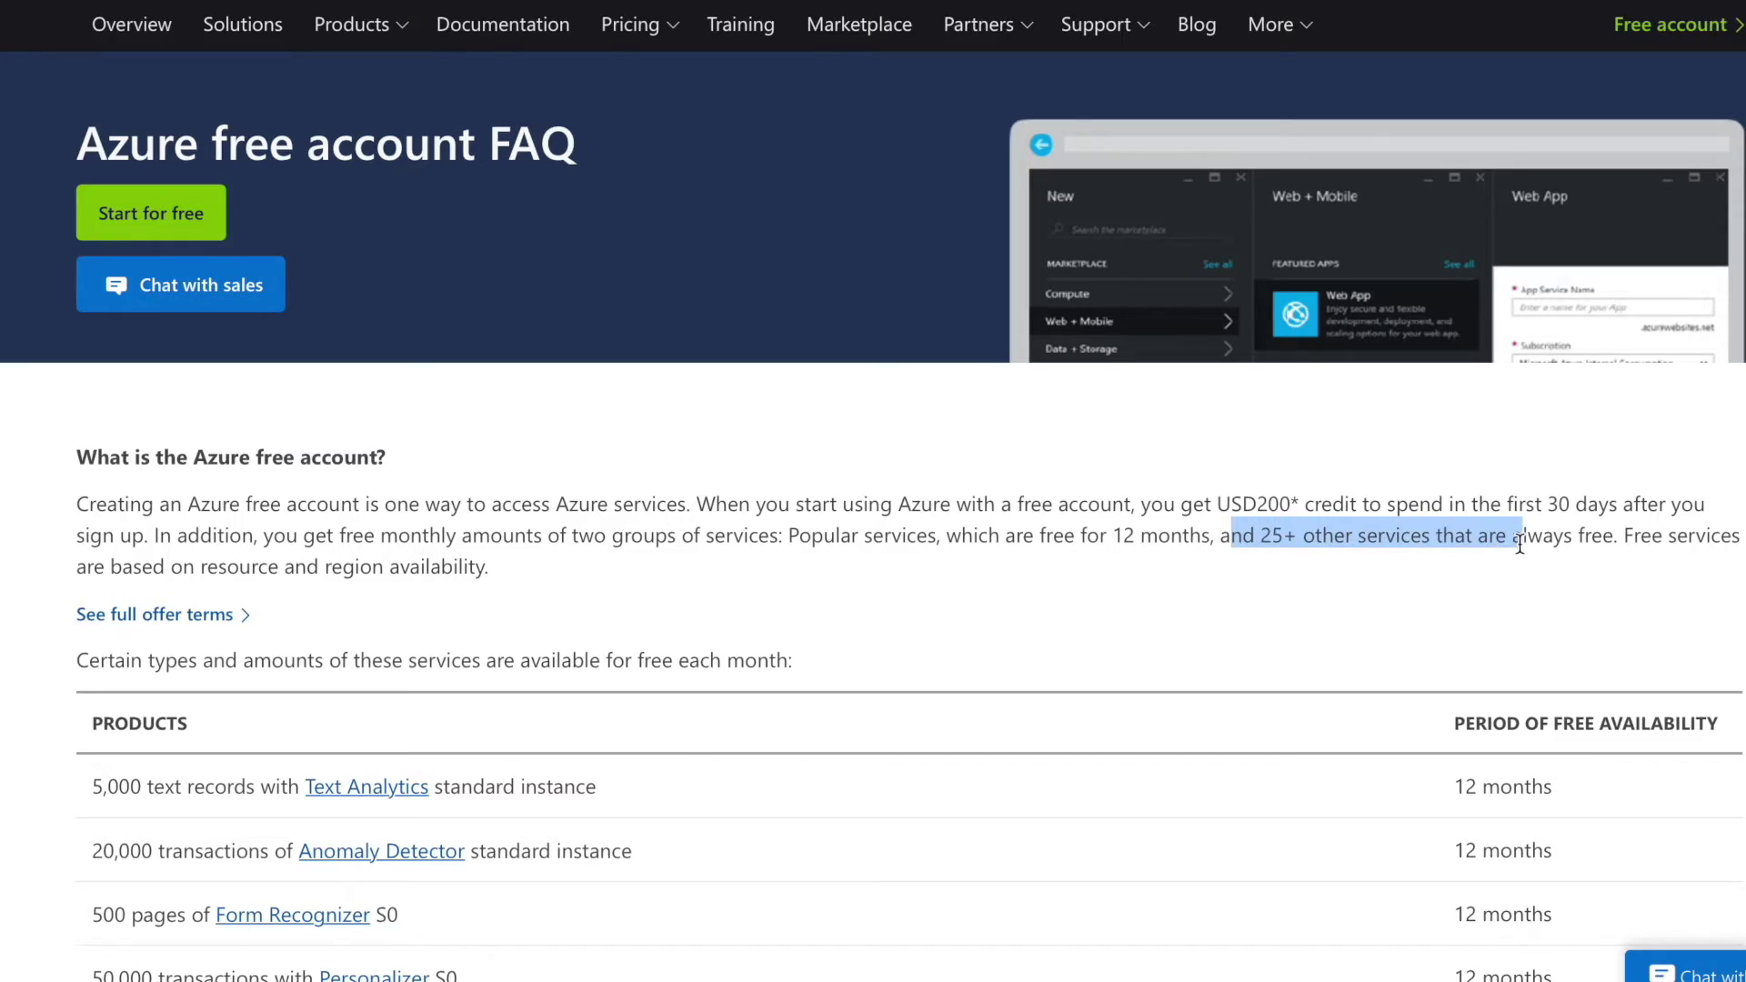
left_click(1207, 559)
scroll(1120, 562, "down", 1)
scroll(1120, 561, "down", 20)
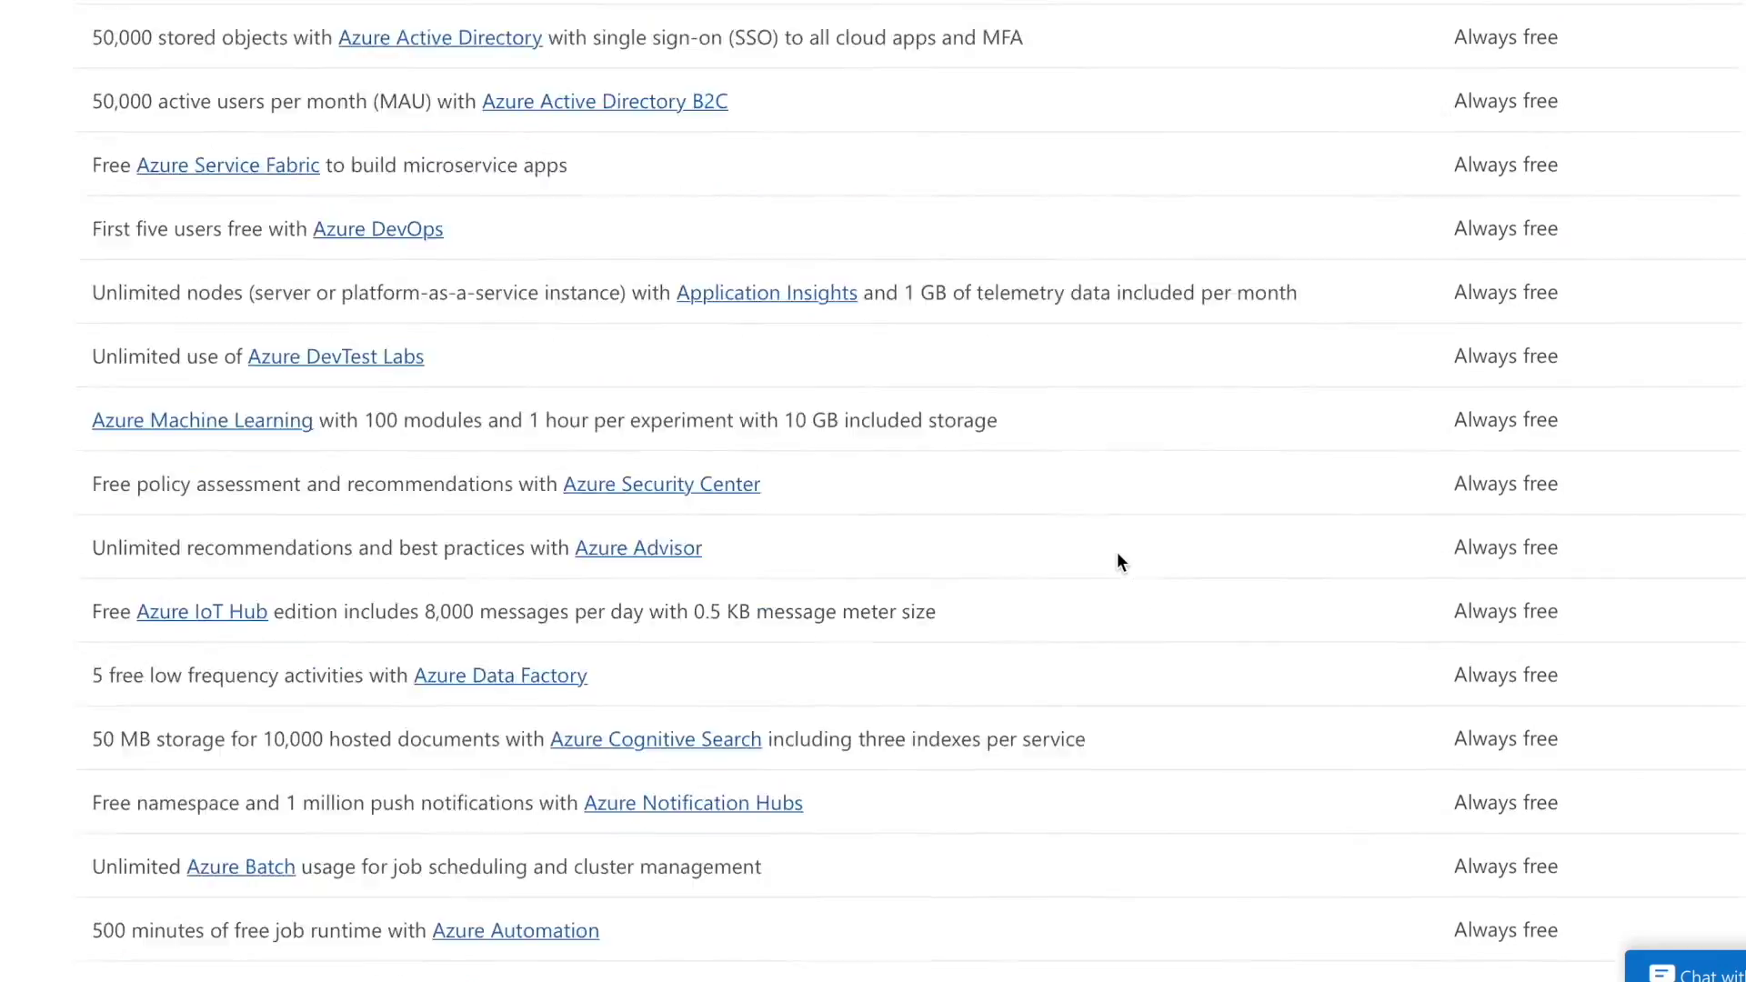
scroll(1118, 553, "up", 8)
scroll(1118, 553, "up", 20)
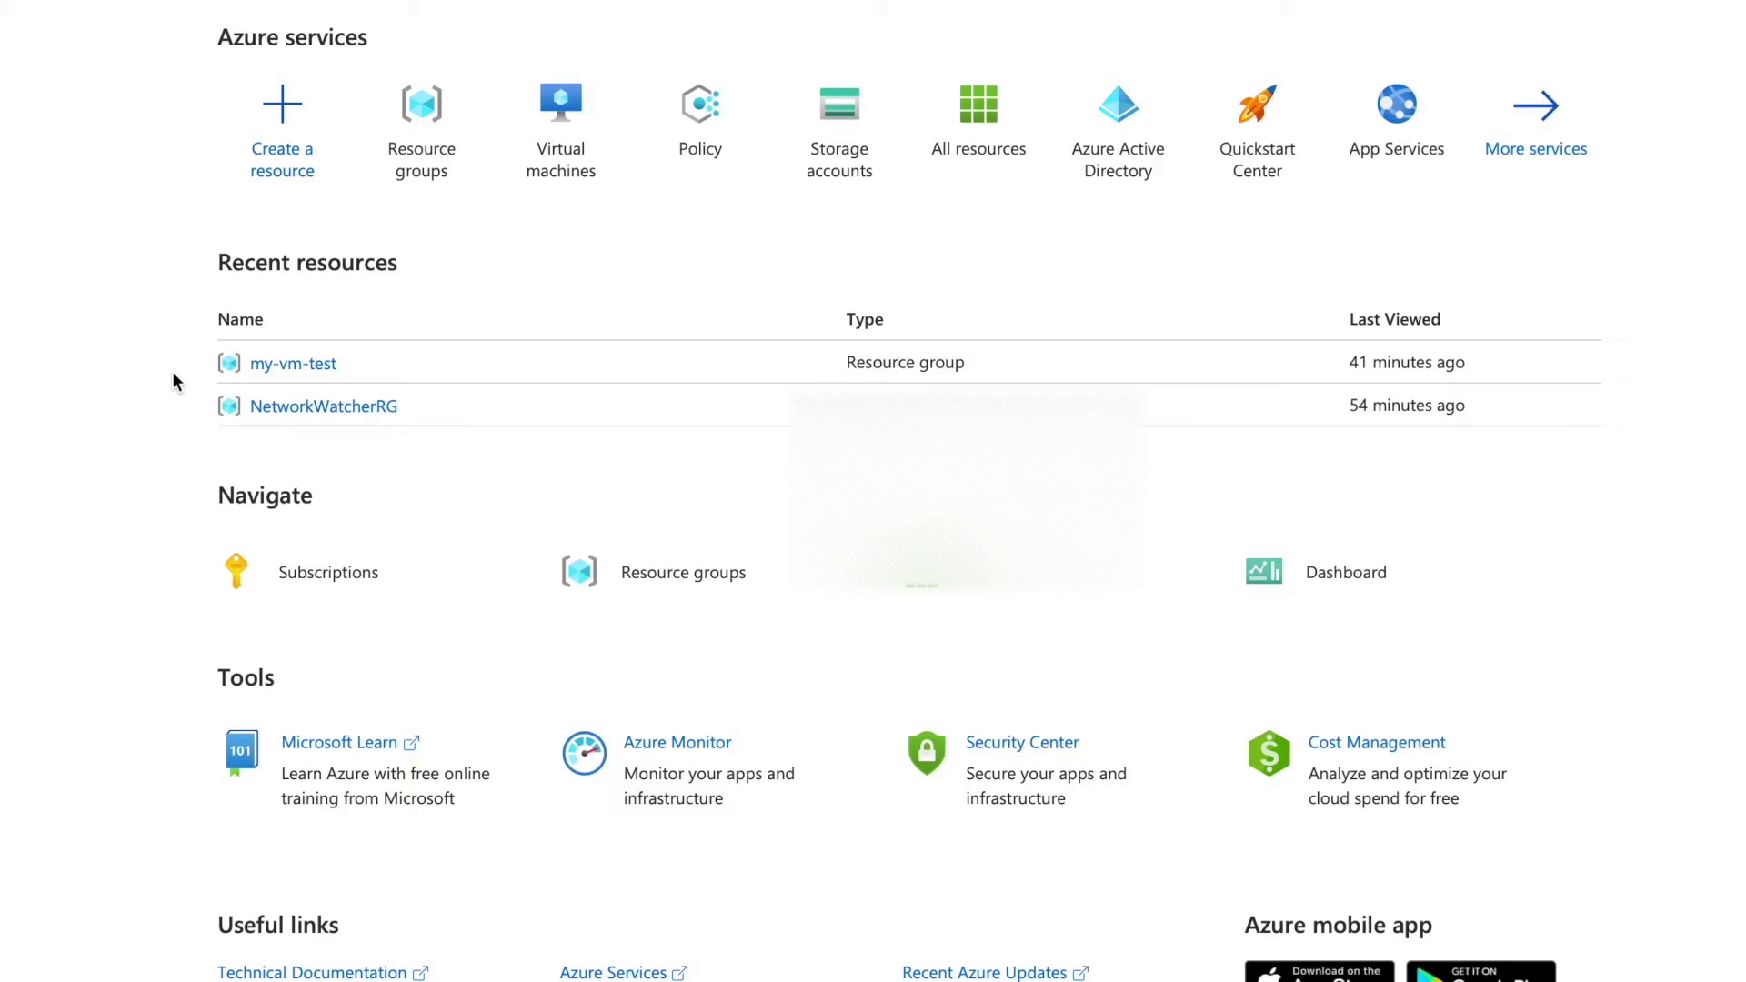
From the empty Virtual machines list, start a new virtual machine via Create > Virtual machine.
left_click(561, 173)
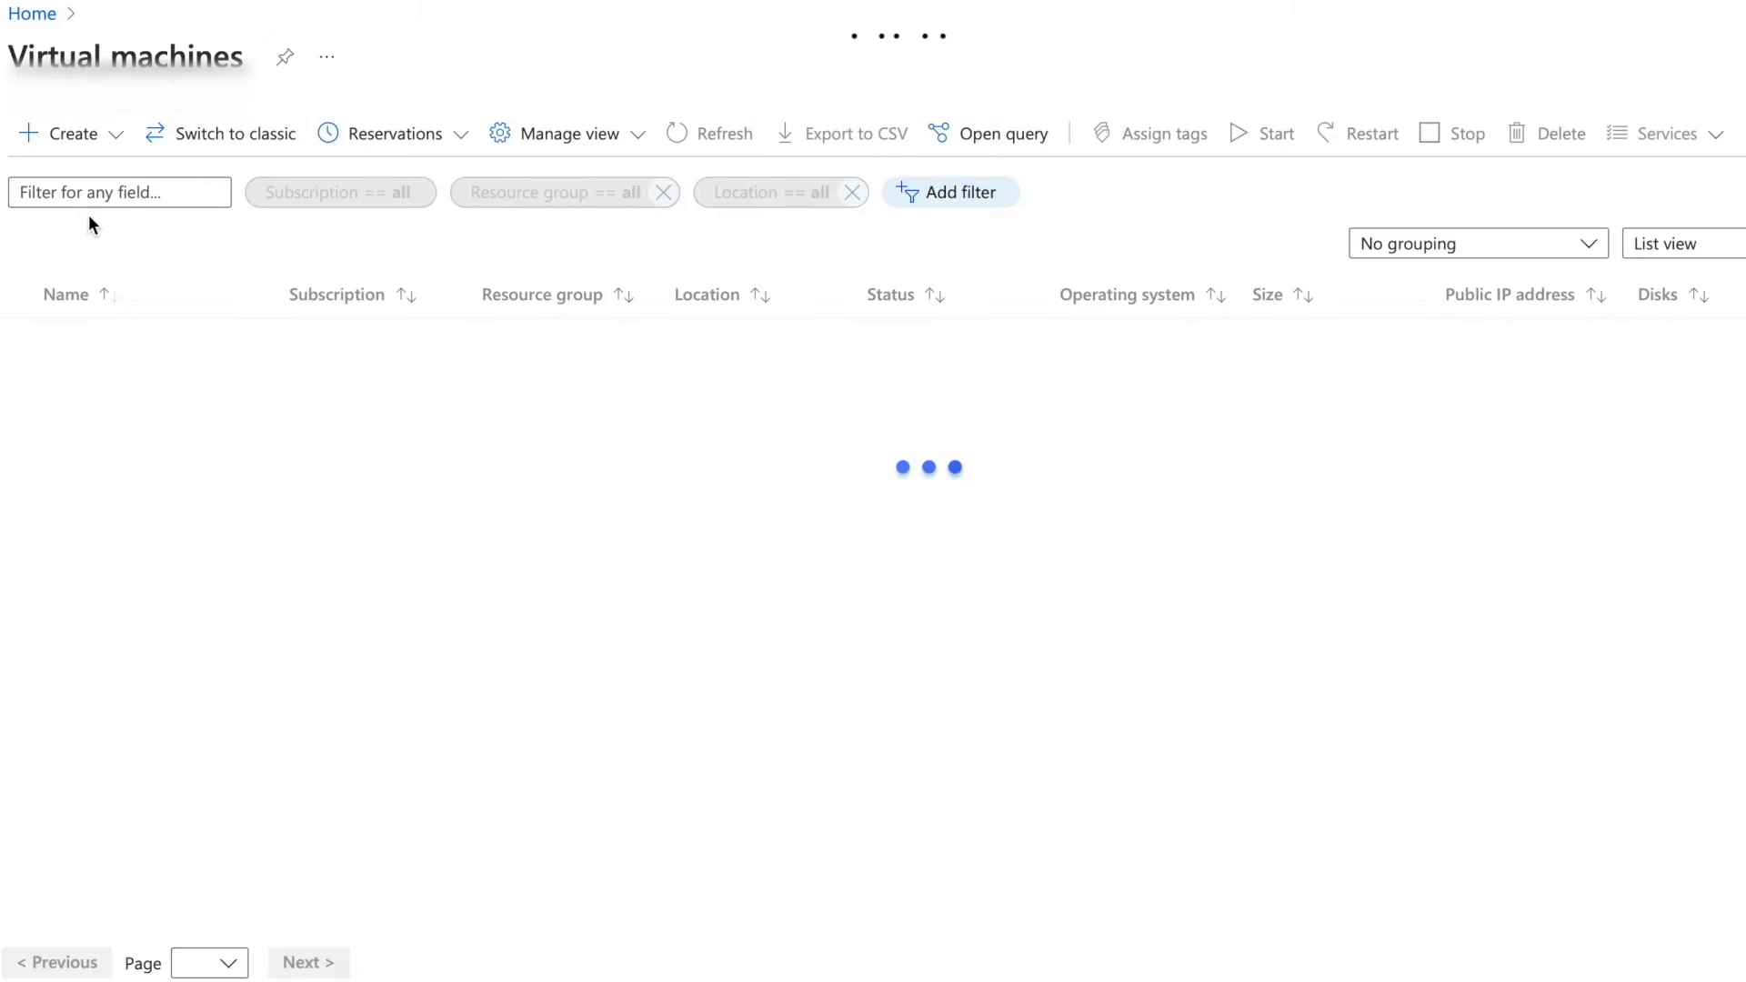
left_click(73, 151)
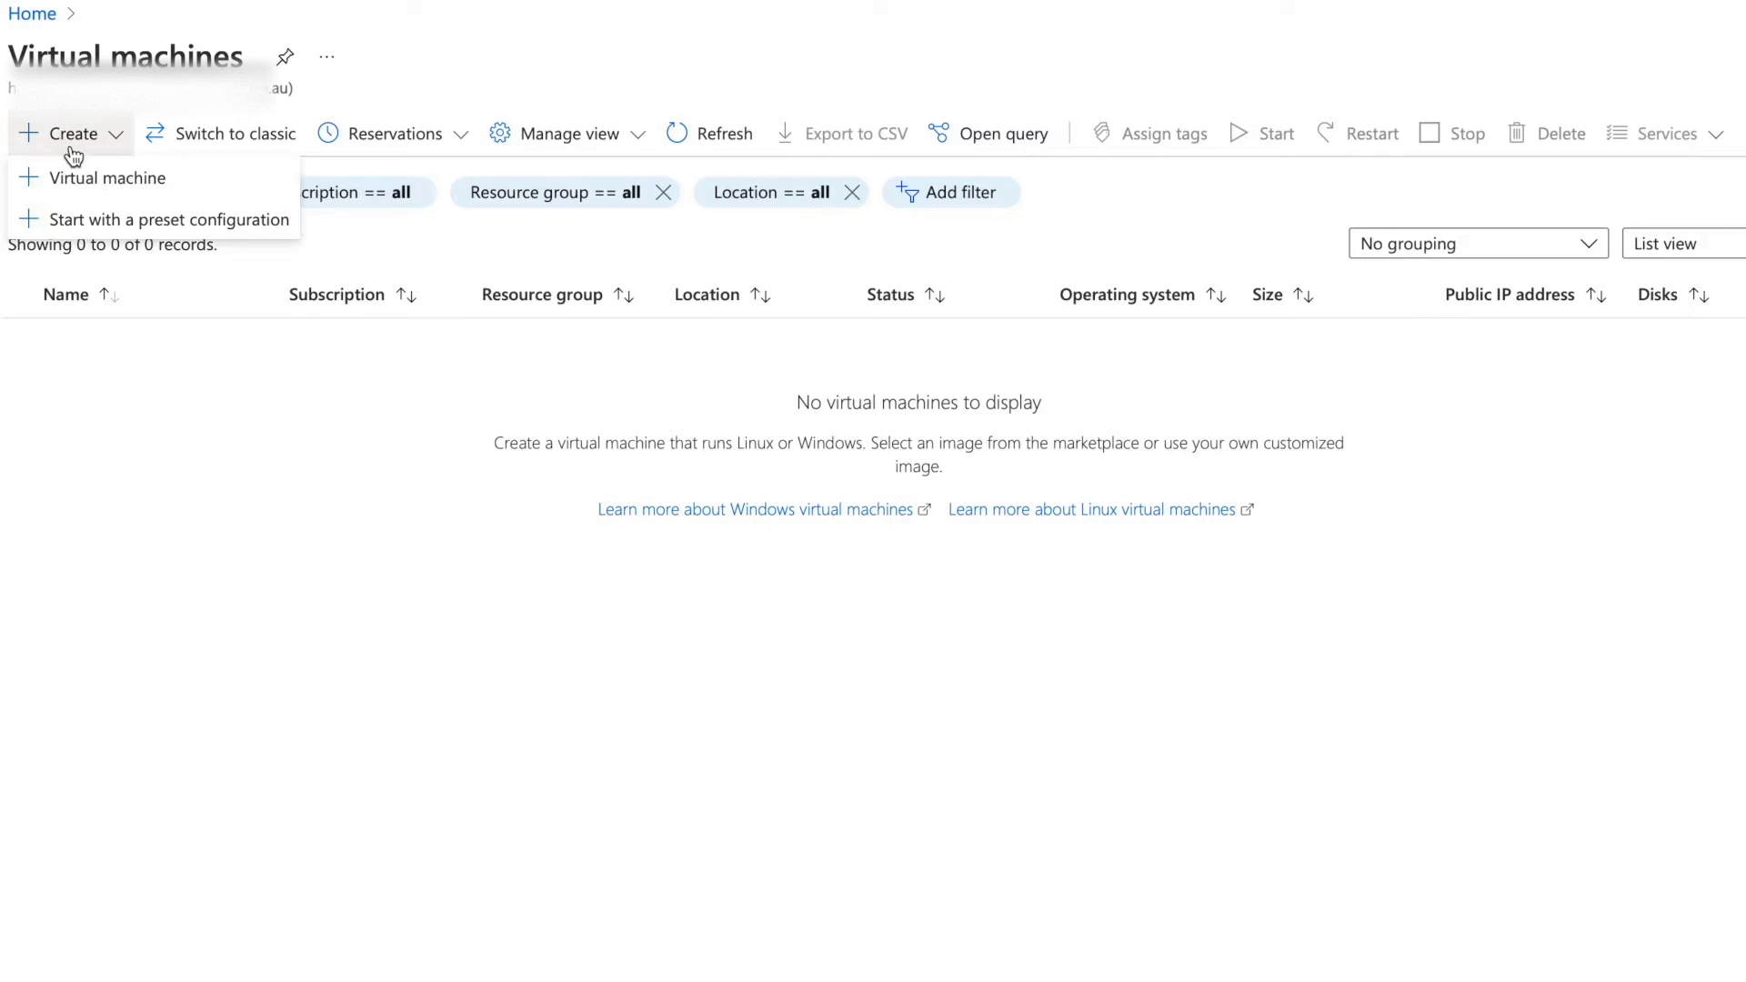
left_click(30, 187)
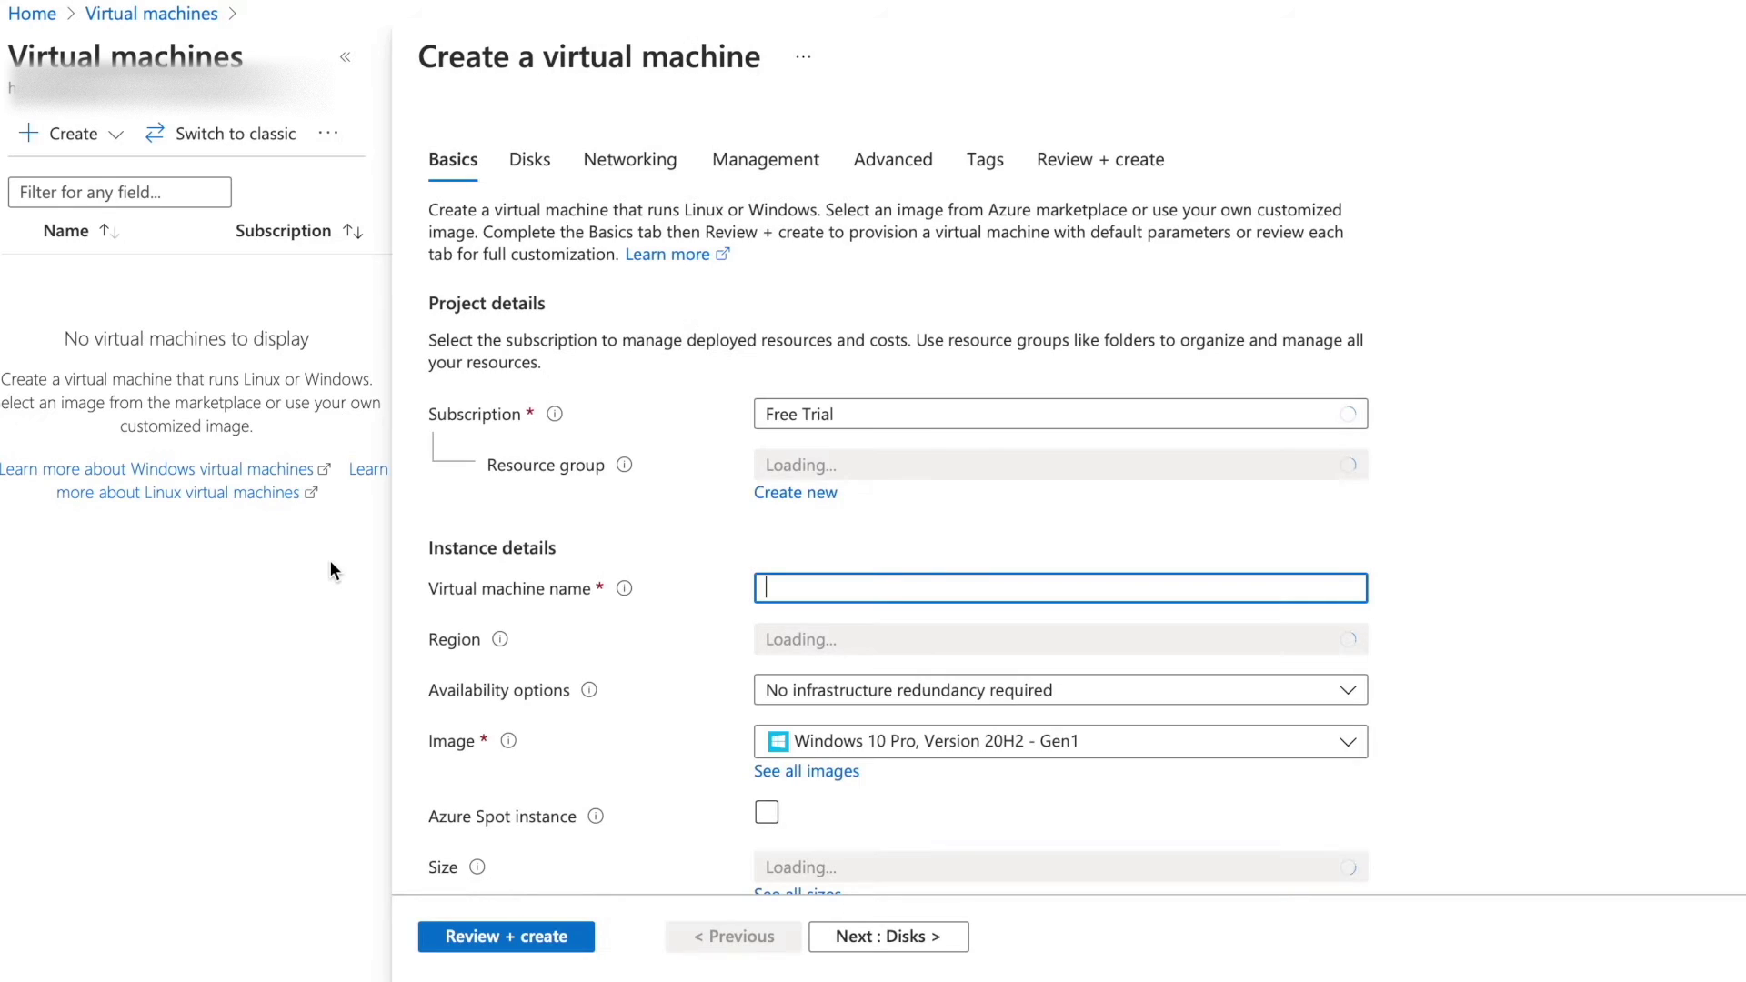
Choose the Free Trial subscription and create a new resource group named vm-test.
scroll(1388, 386, "down", 1)
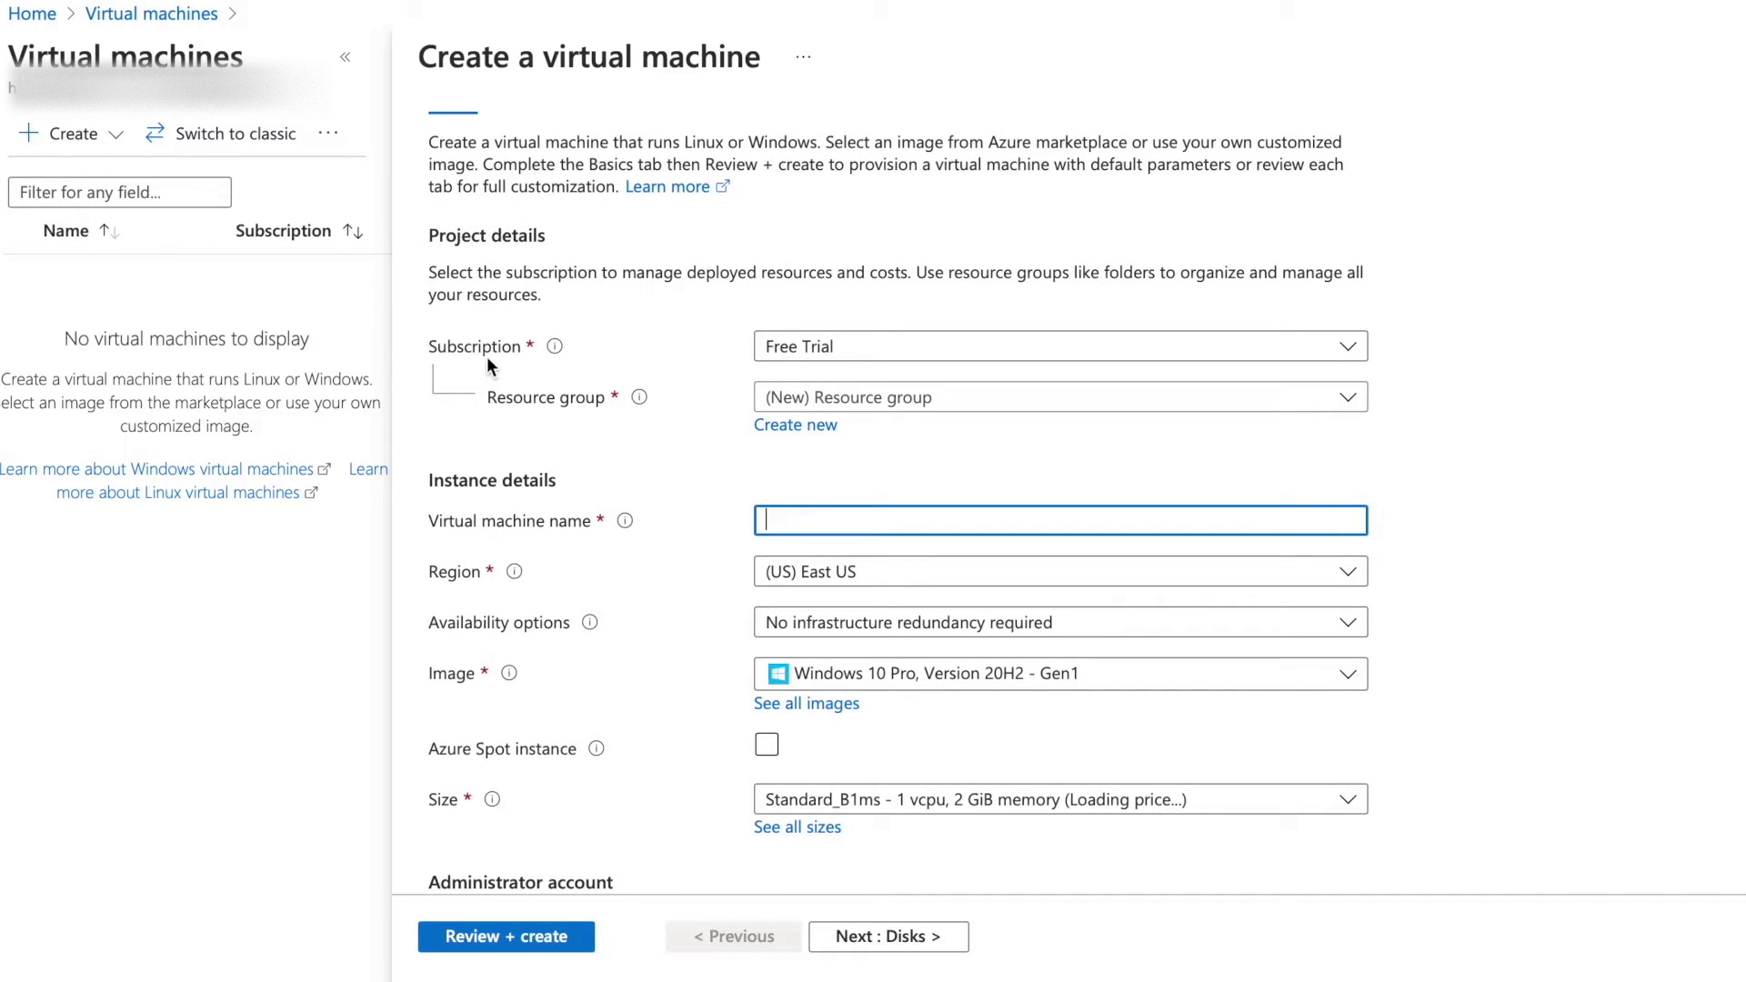
left_click(907, 346)
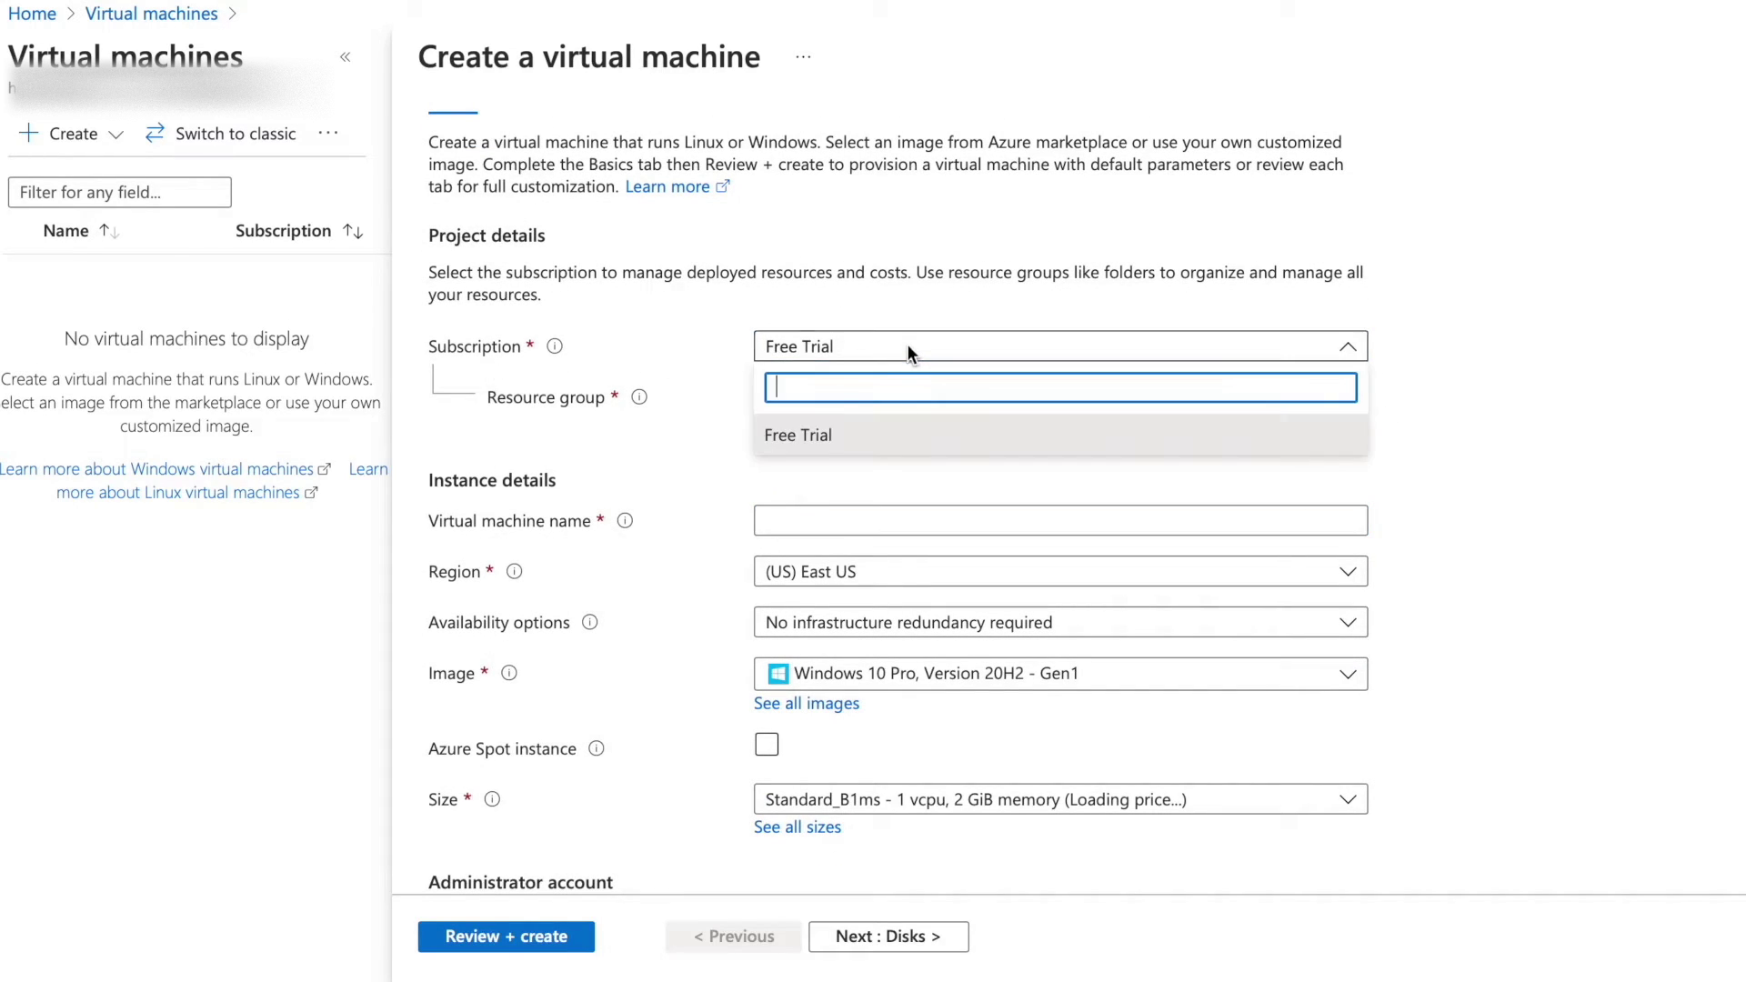
left_click(832, 440)
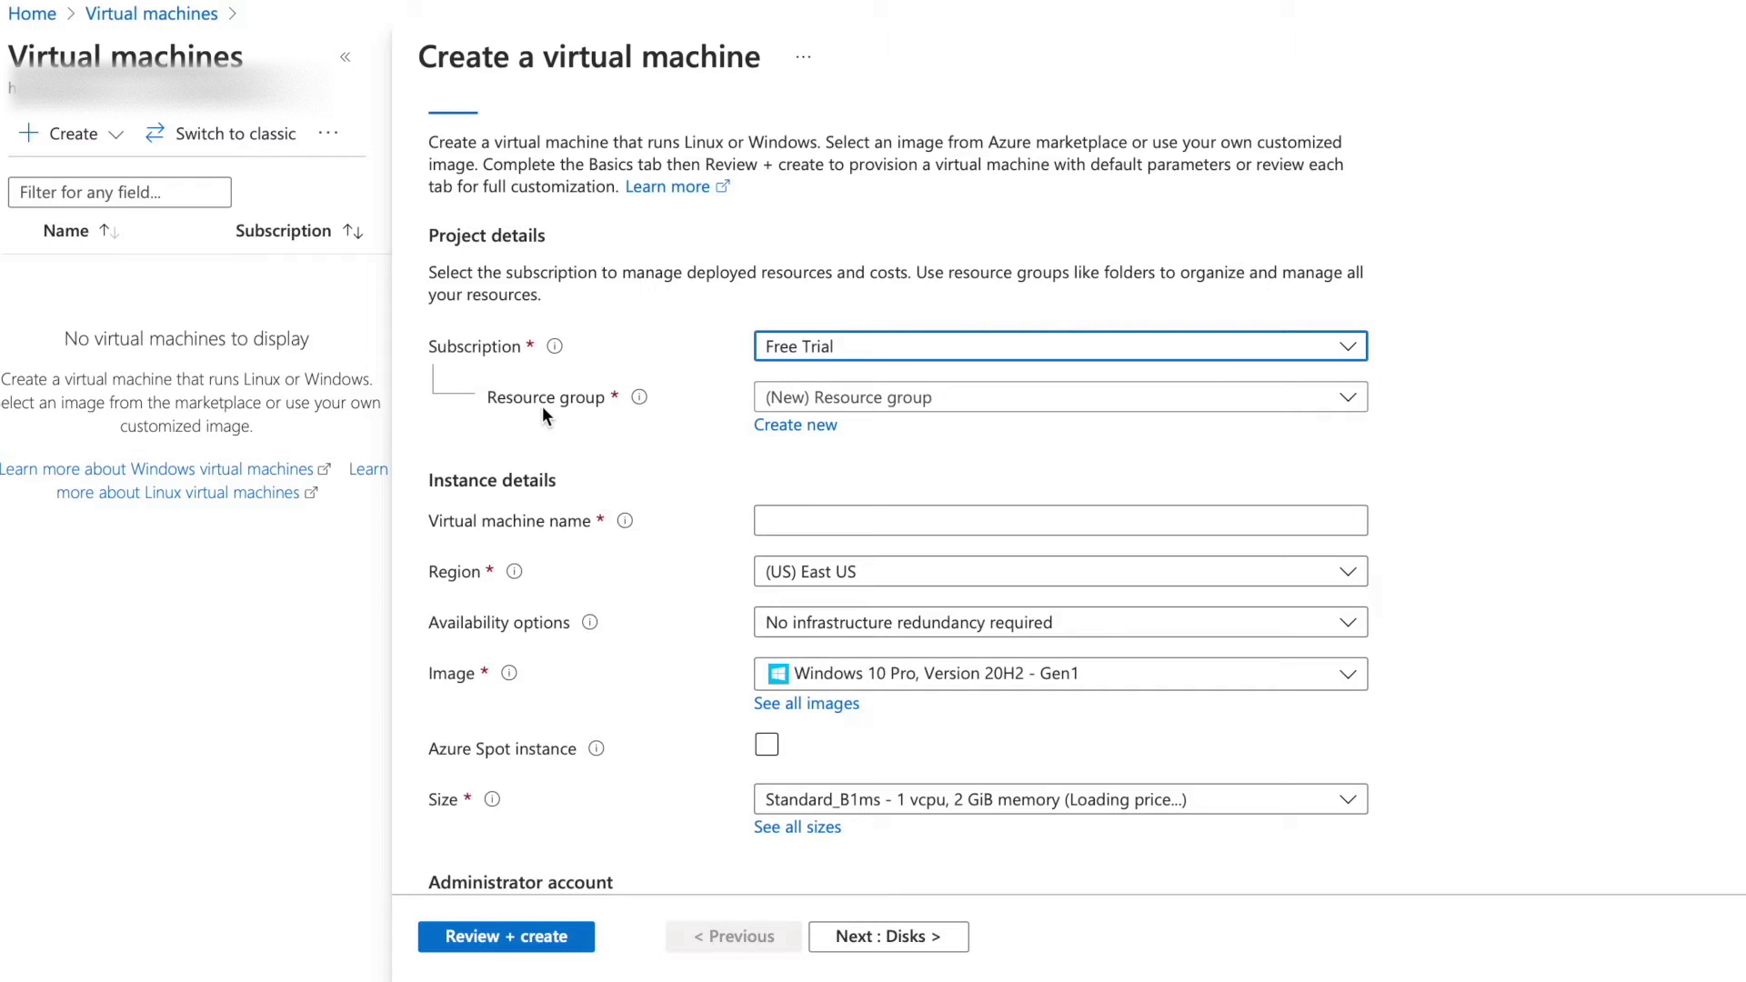
left_click(838, 428)
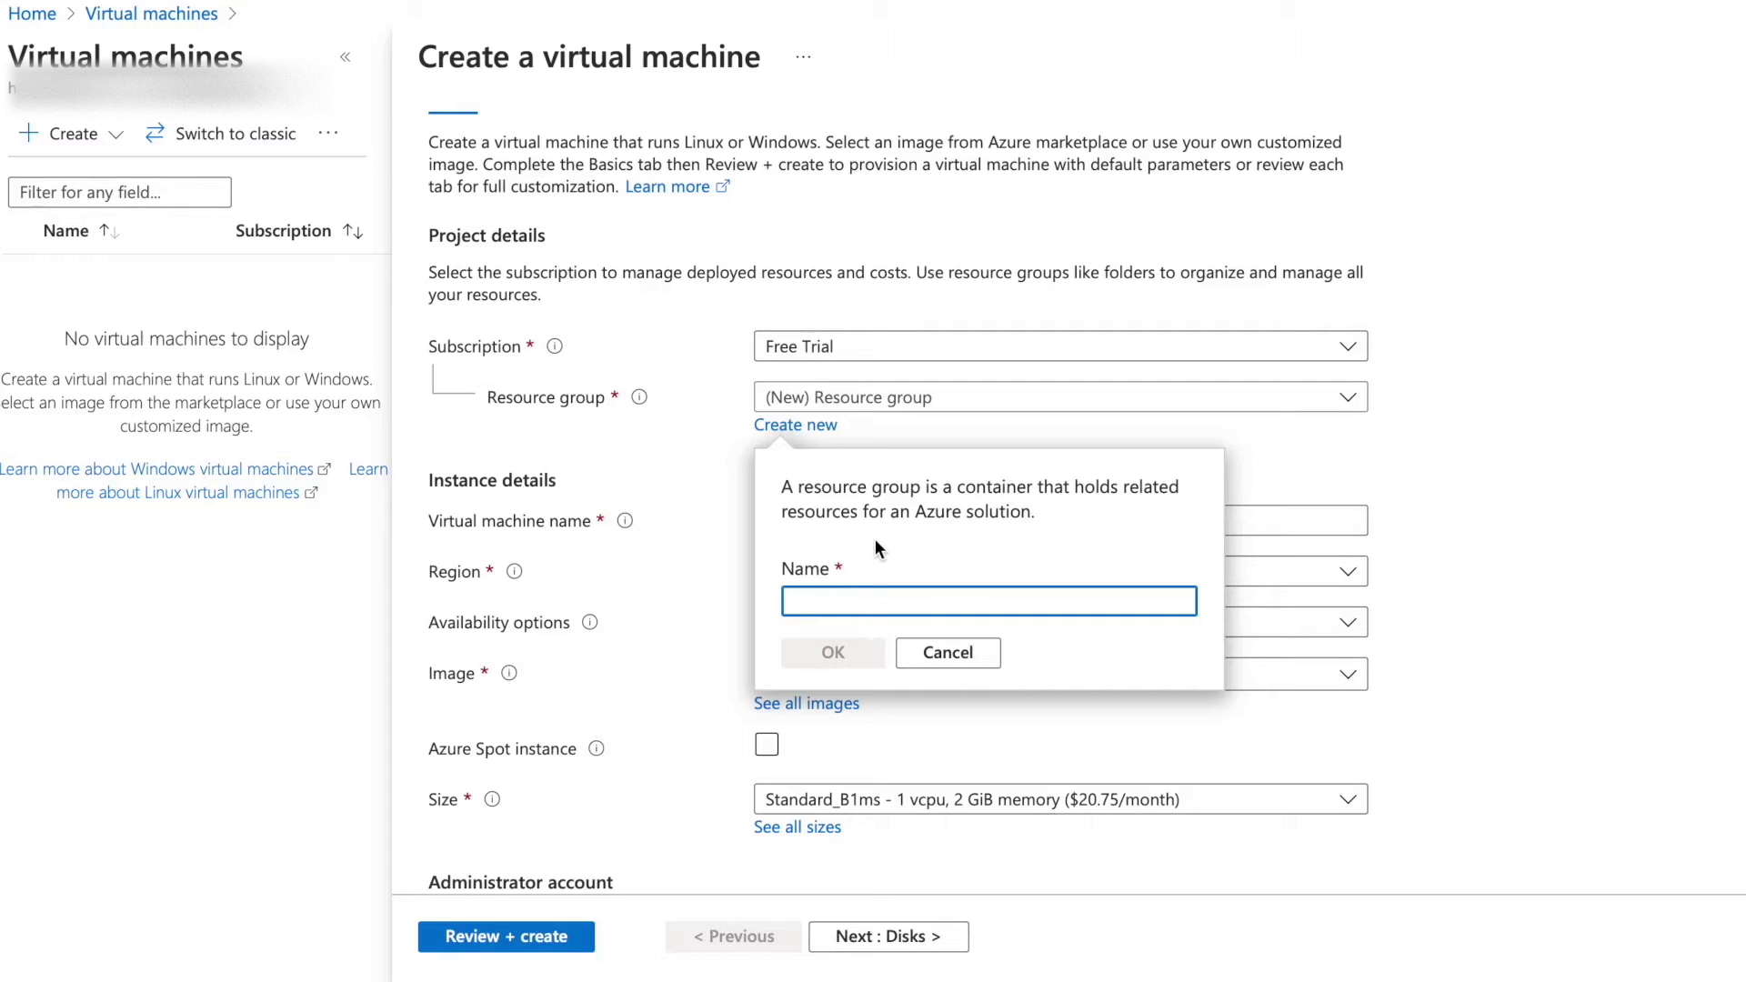
type("vm-test")
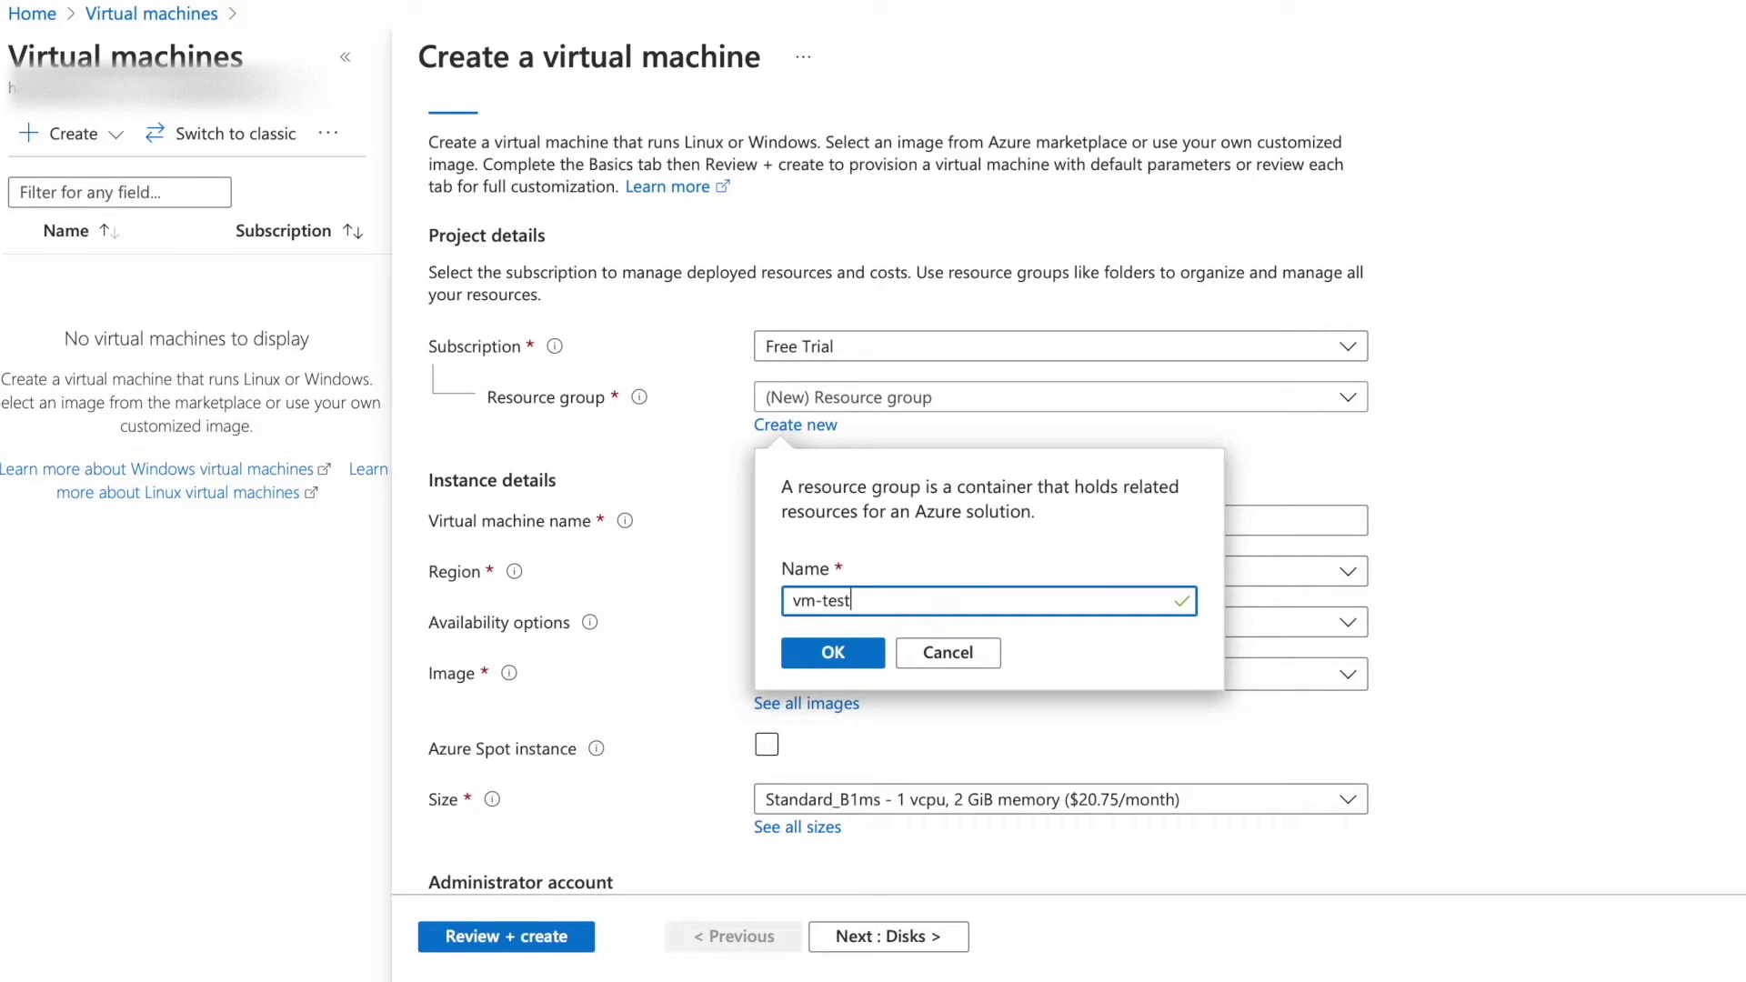
left_click(833, 652)
left_click(834, 517)
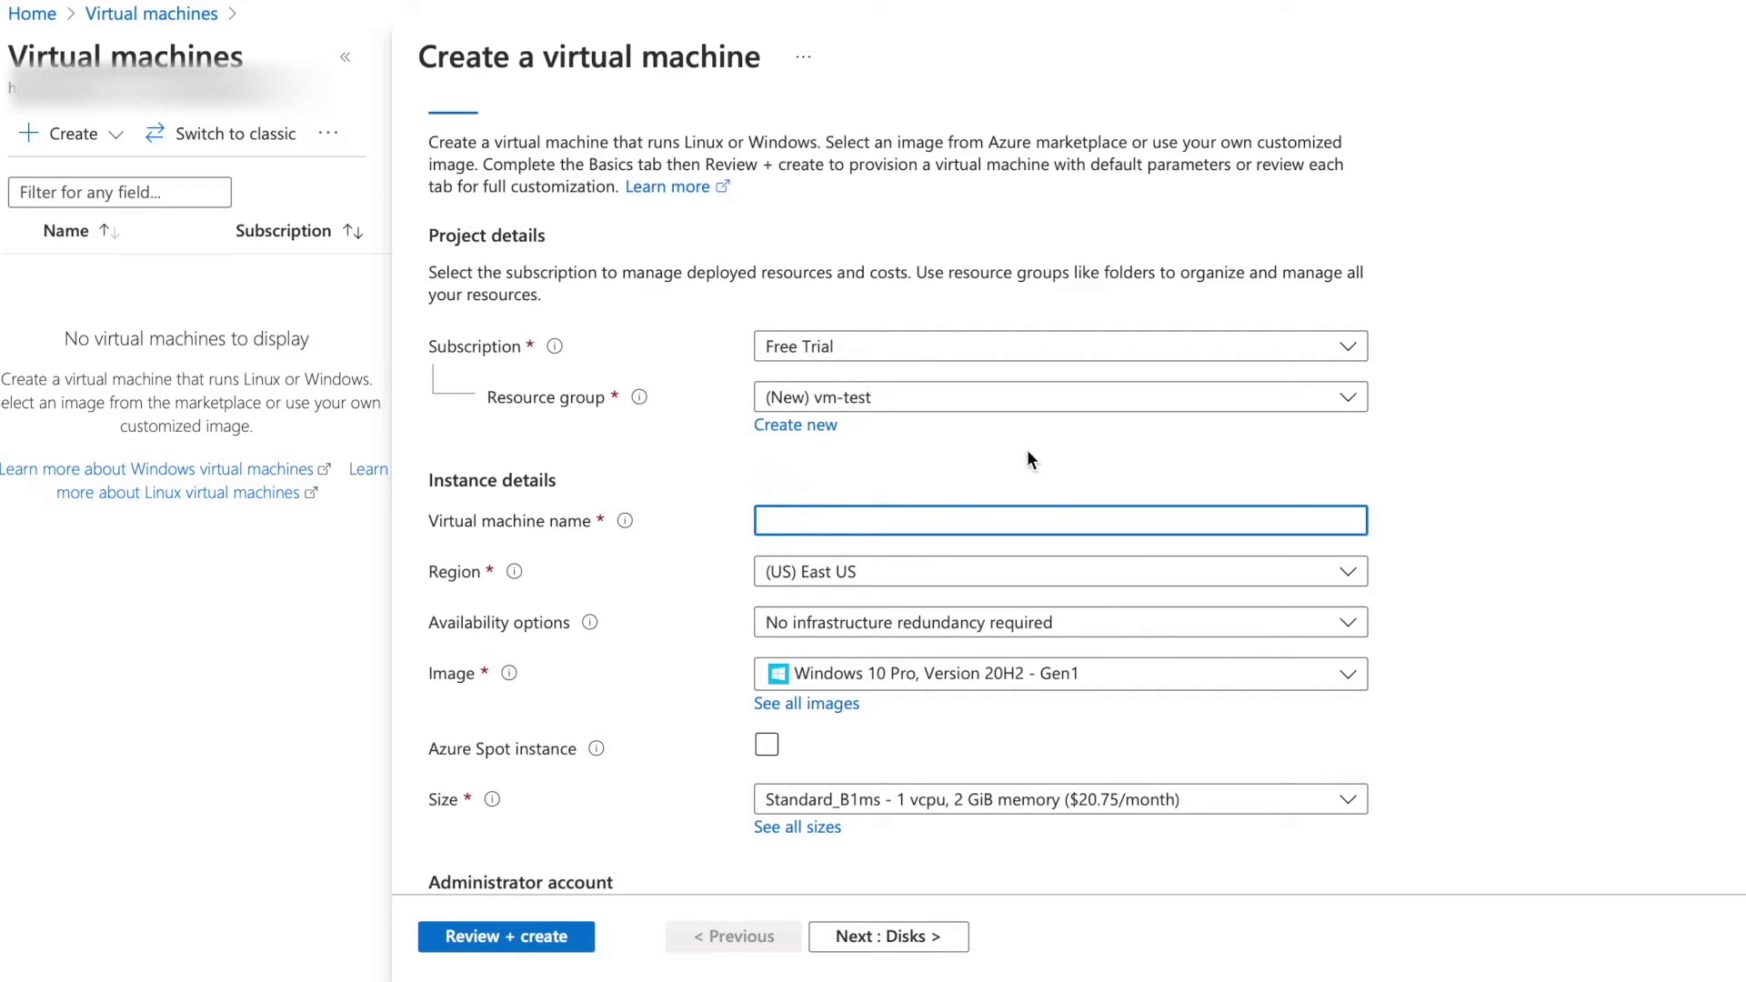
Name the virtual machine WindowsVM.
type("WindowsVM")
scroll(889, 562, "down", 1)
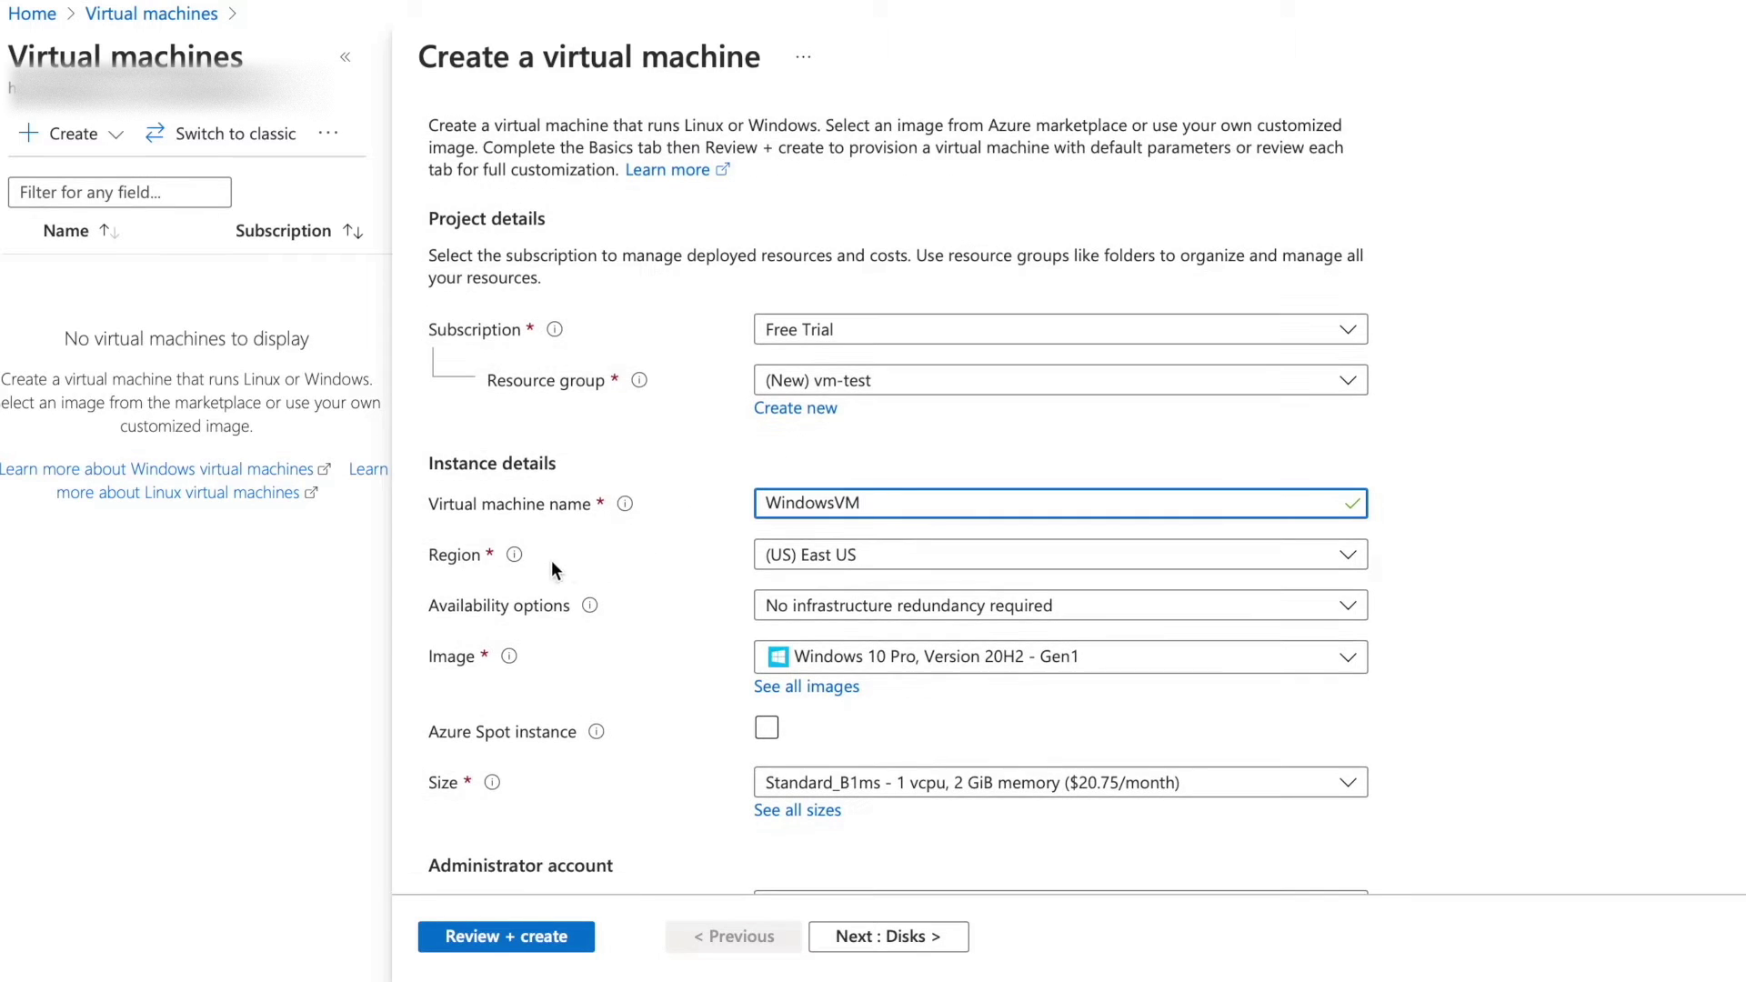
scroll(889, 562, "up", 1)
scroll(837, 546, "down", 3)
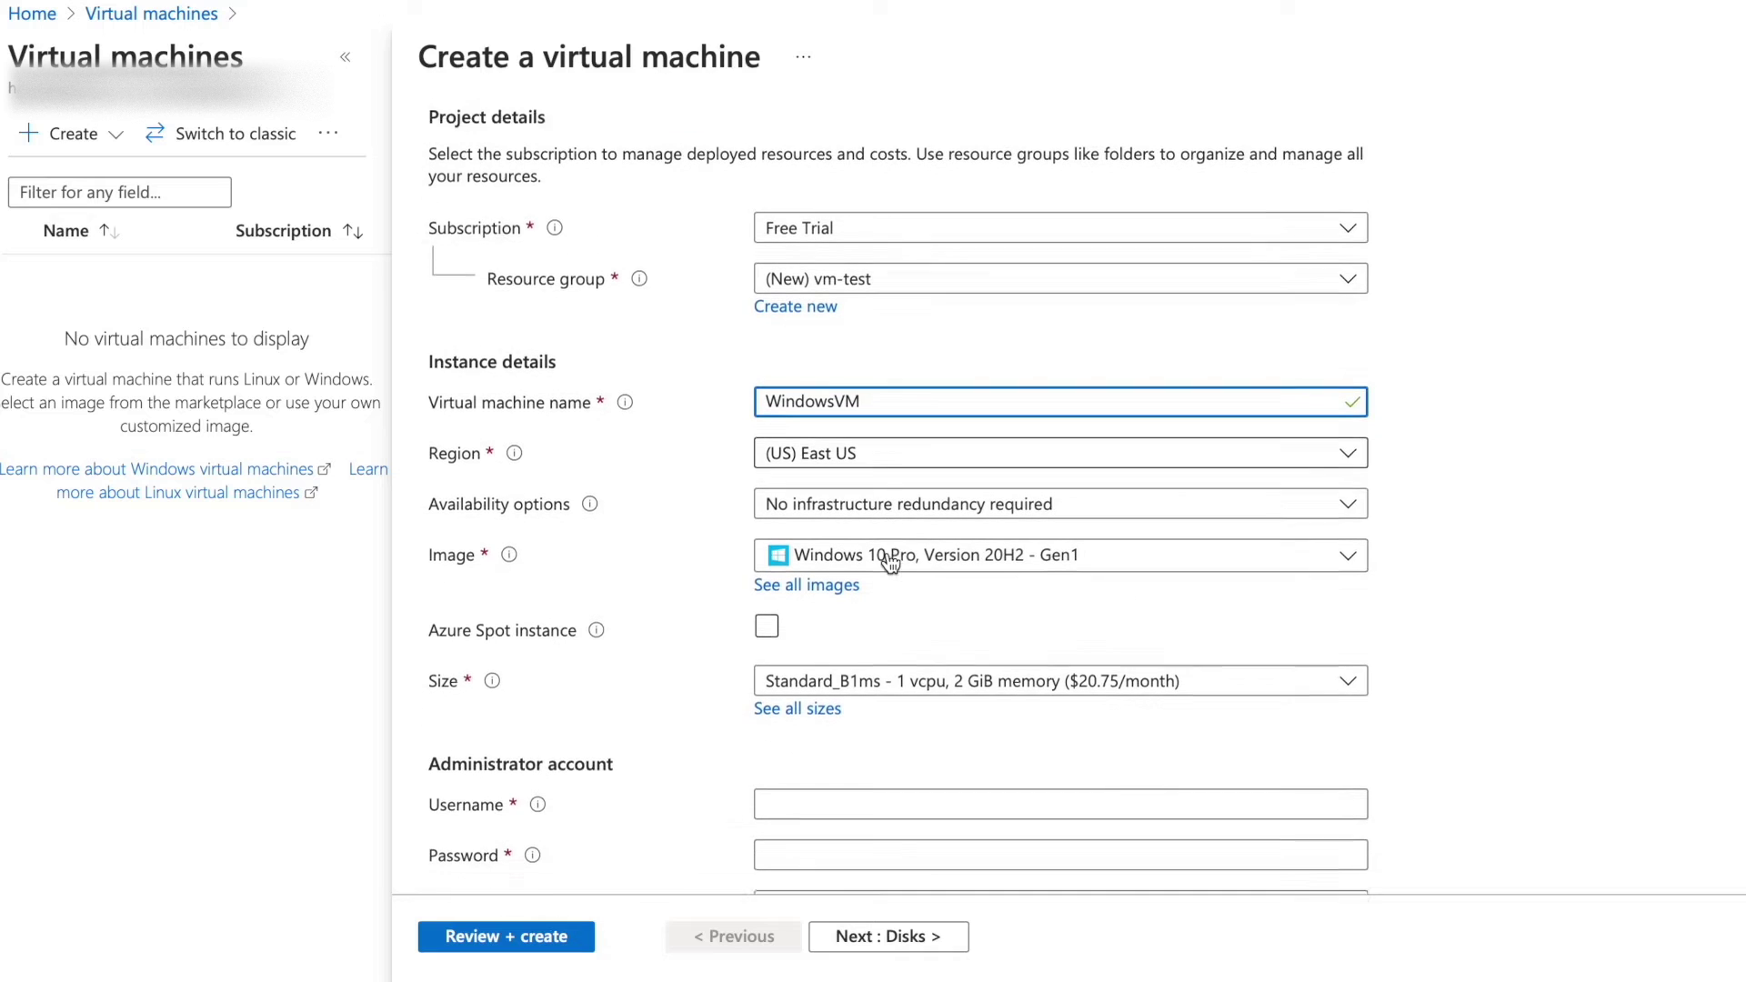
scroll(819, 528, "down", 2)
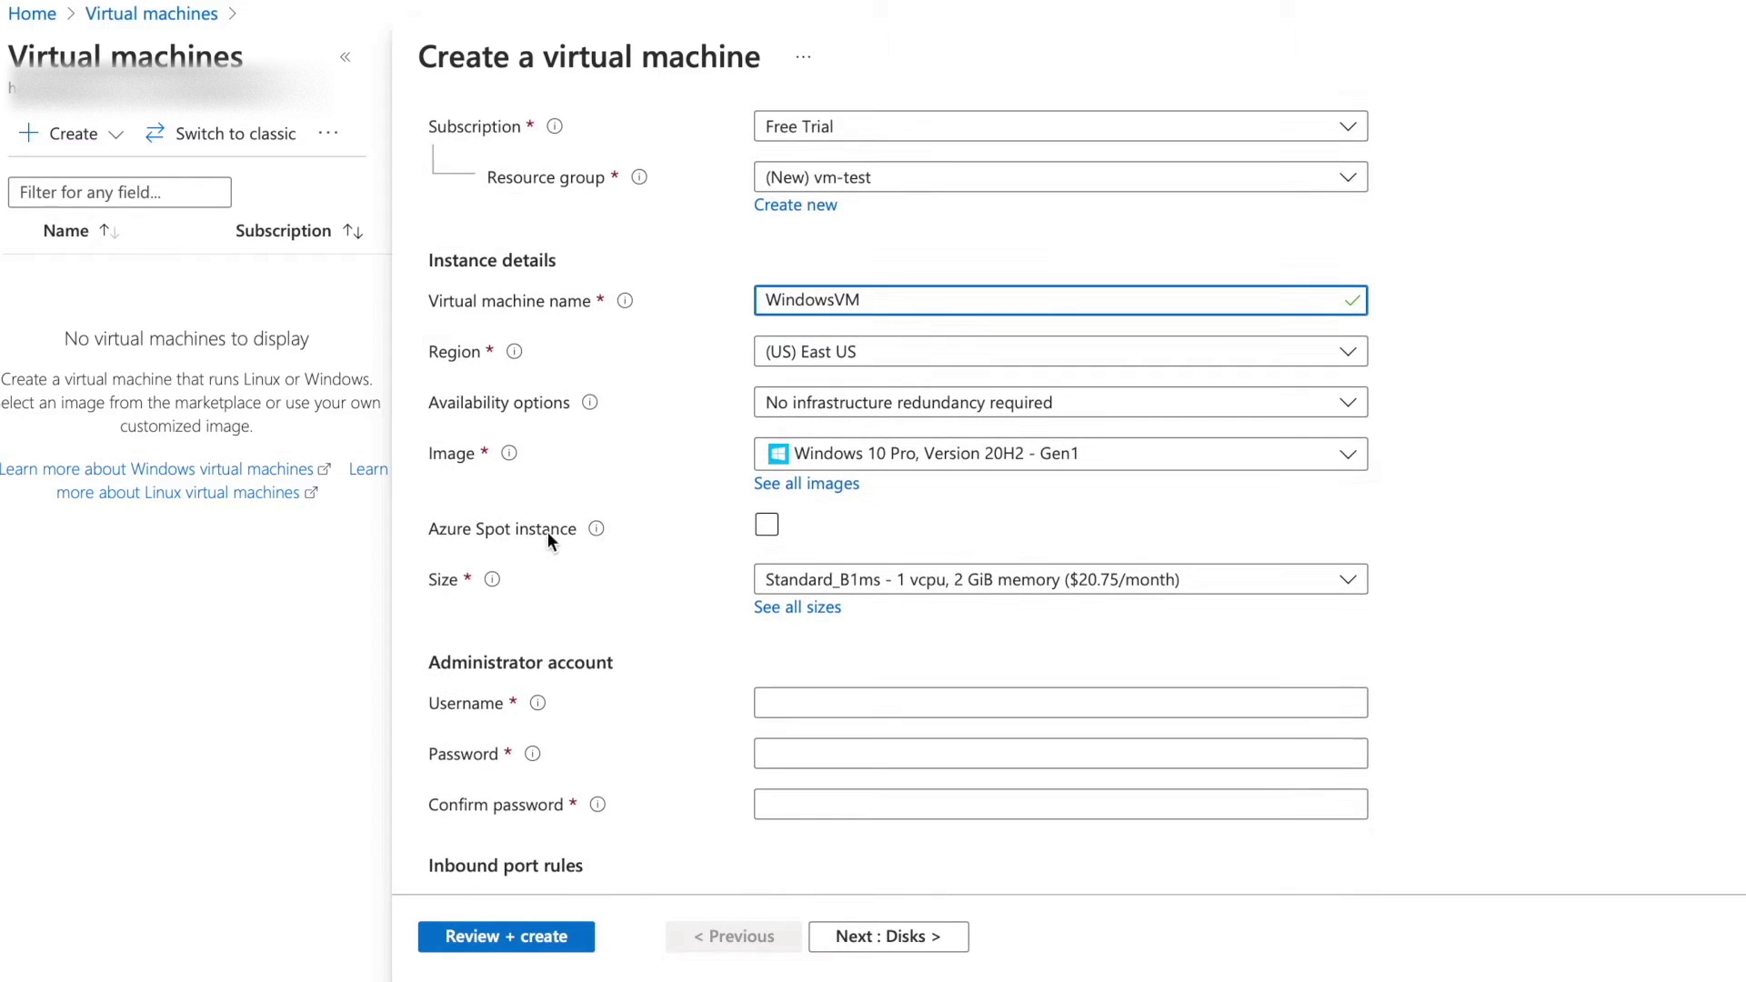
Select the Windows 10 Pro, Version 20H2 - Gen1 image, keeping size Standard_B1ms.
left_click(859, 455)
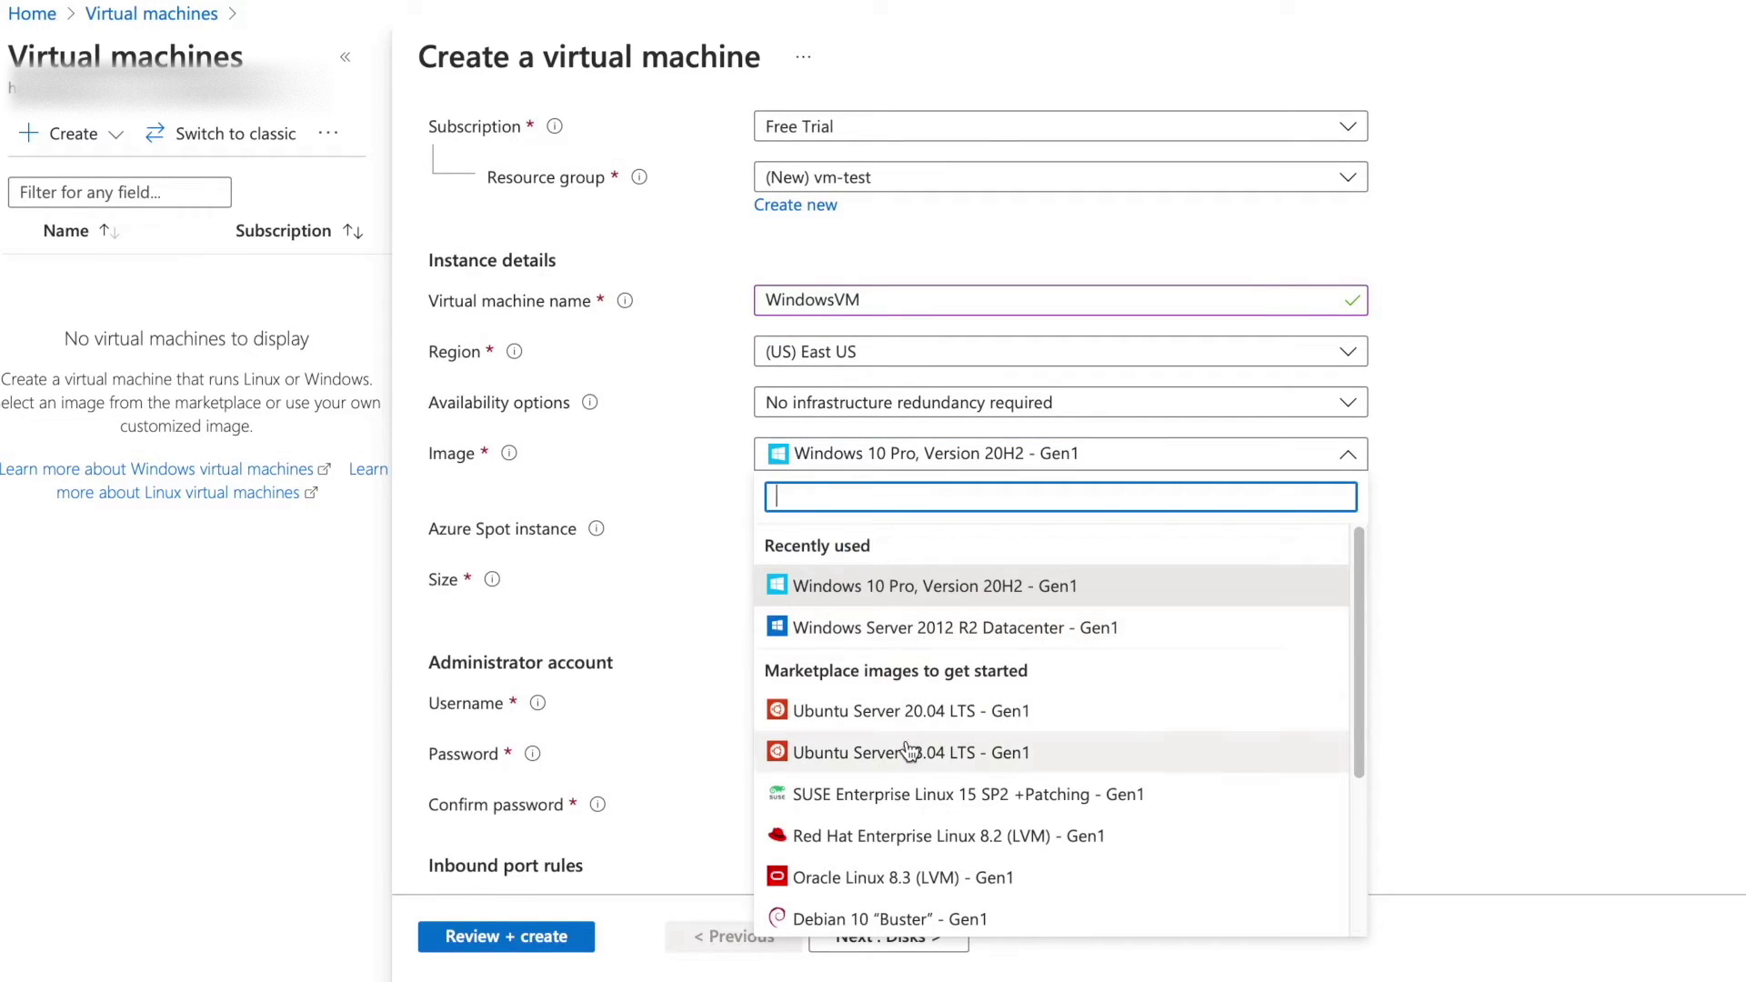
scroll(908, 748, "down", 1)
scroll(909, 750, "down", 1)
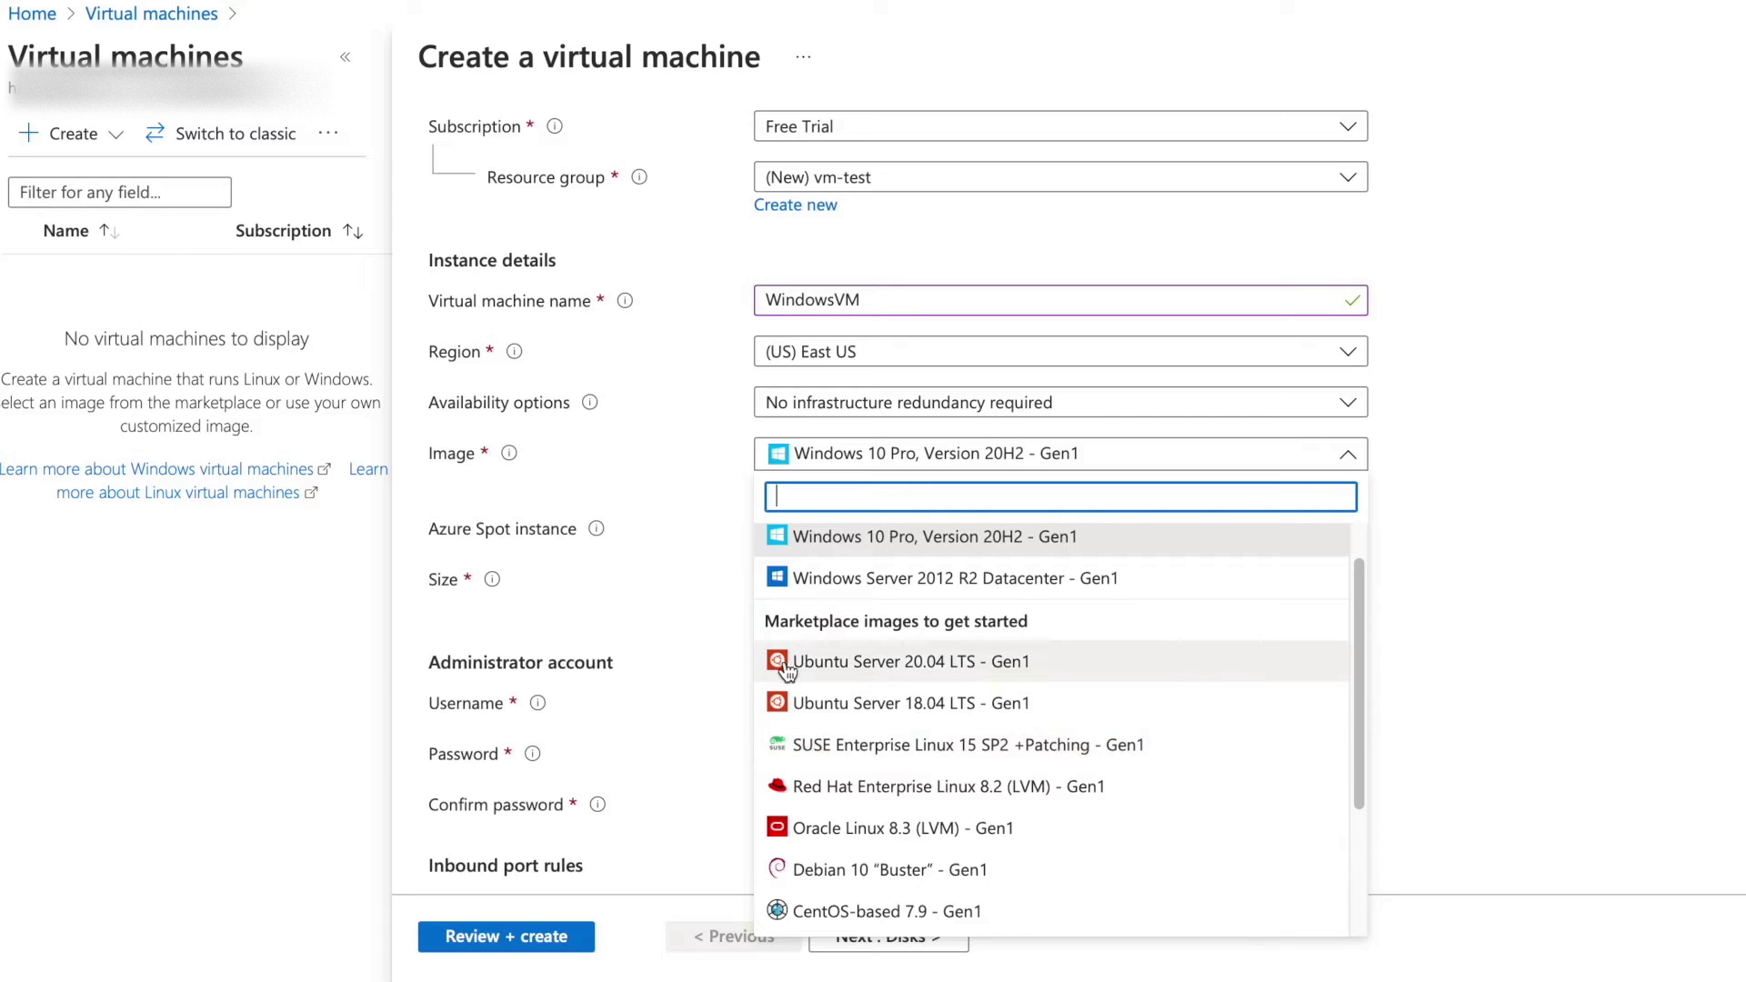
scroll(809, 832, "down", 1)
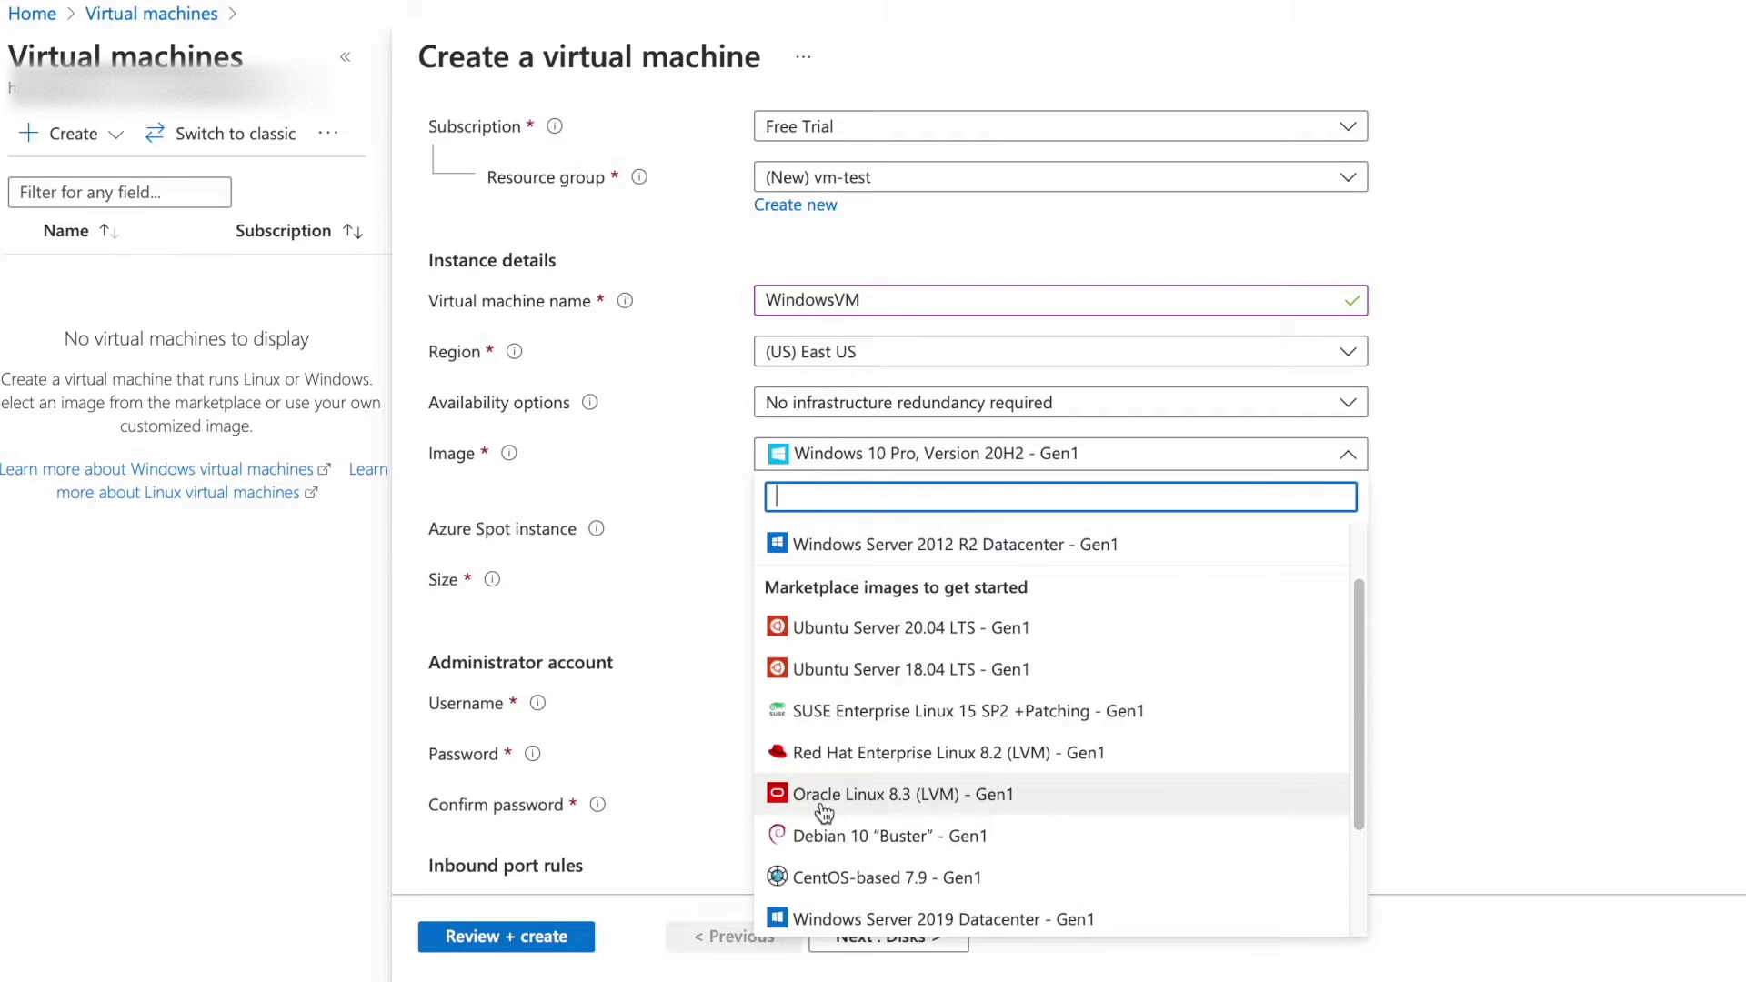
scroll(937, 827, "down", 1)
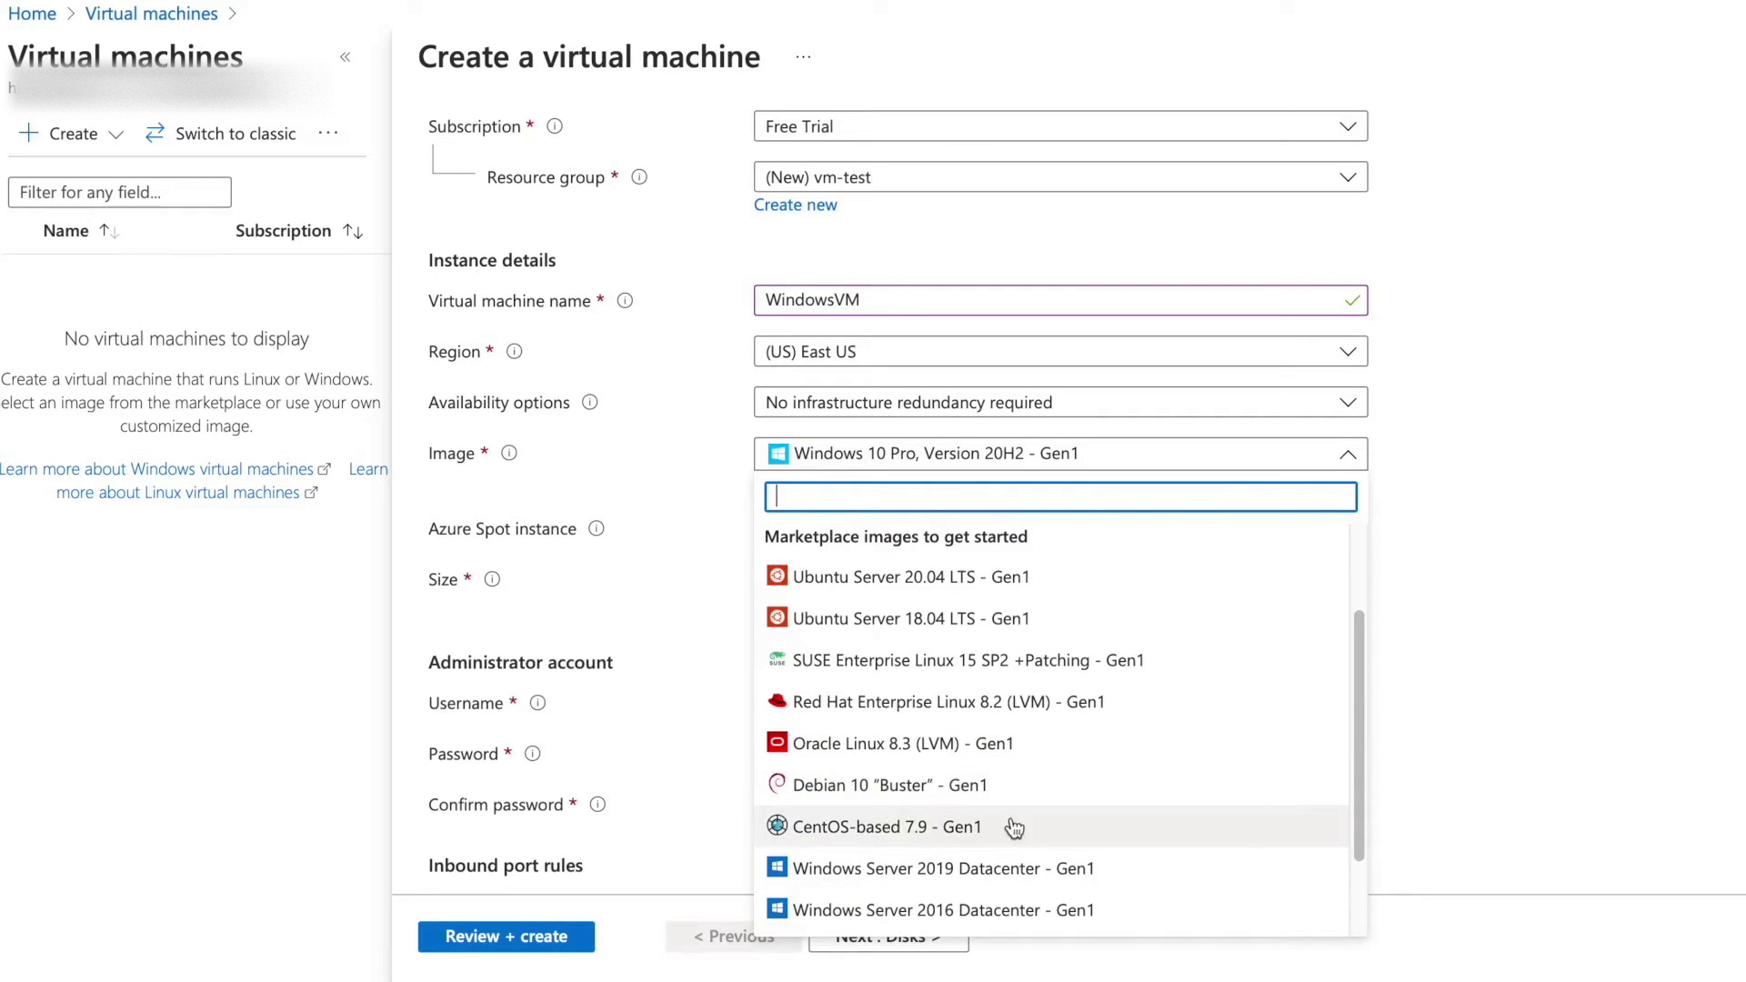
scroll(1009, 825, "up", 1)
scroll(1028, 823, "up", 2)
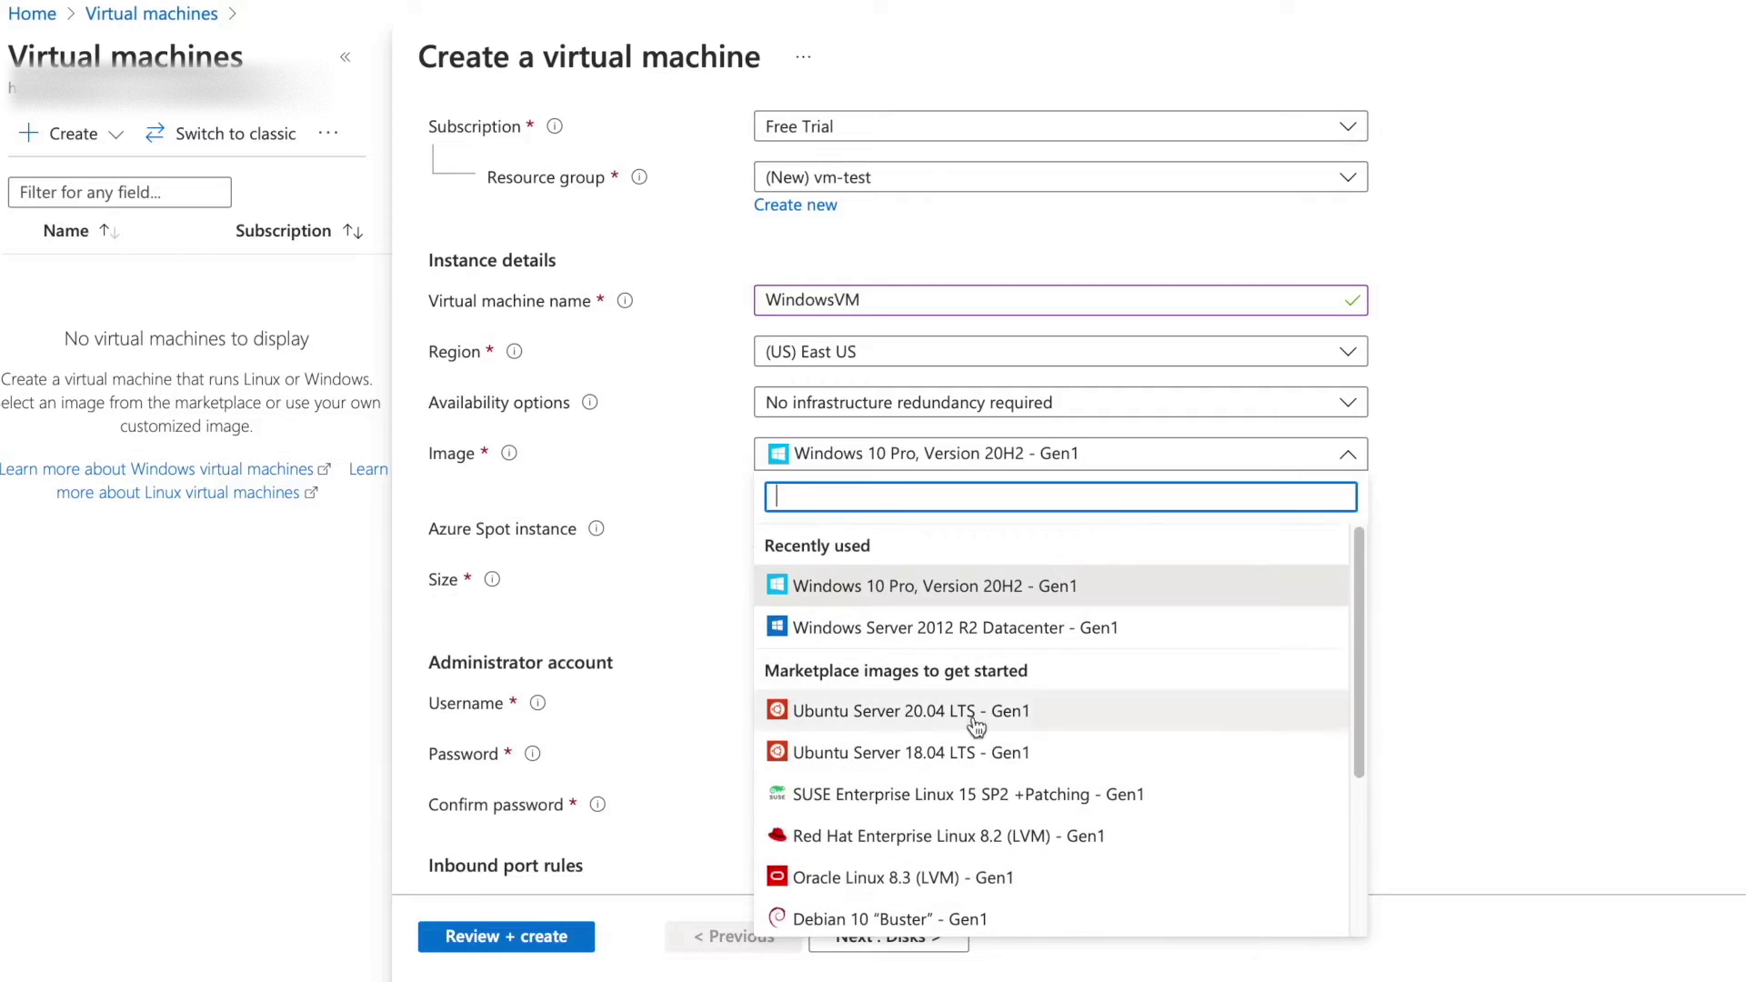
left_click(837, 594)
scroll(955, 636, "down", 3)
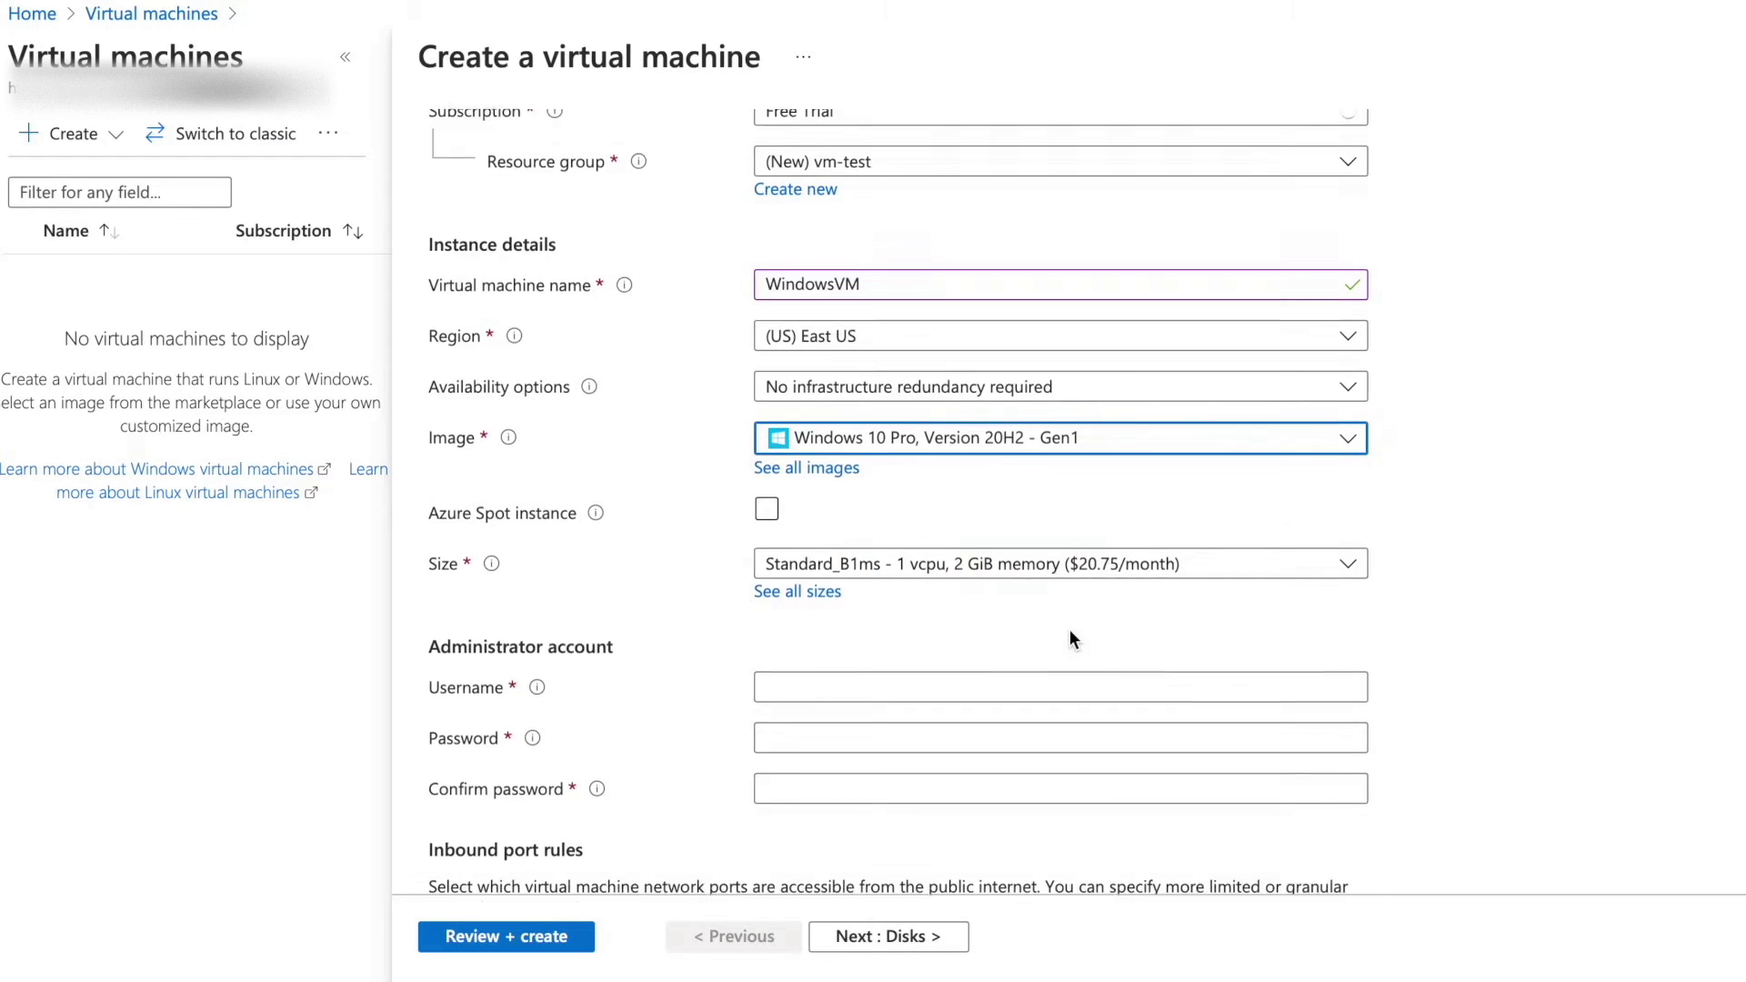
scroll(712, 637, "down", 1)
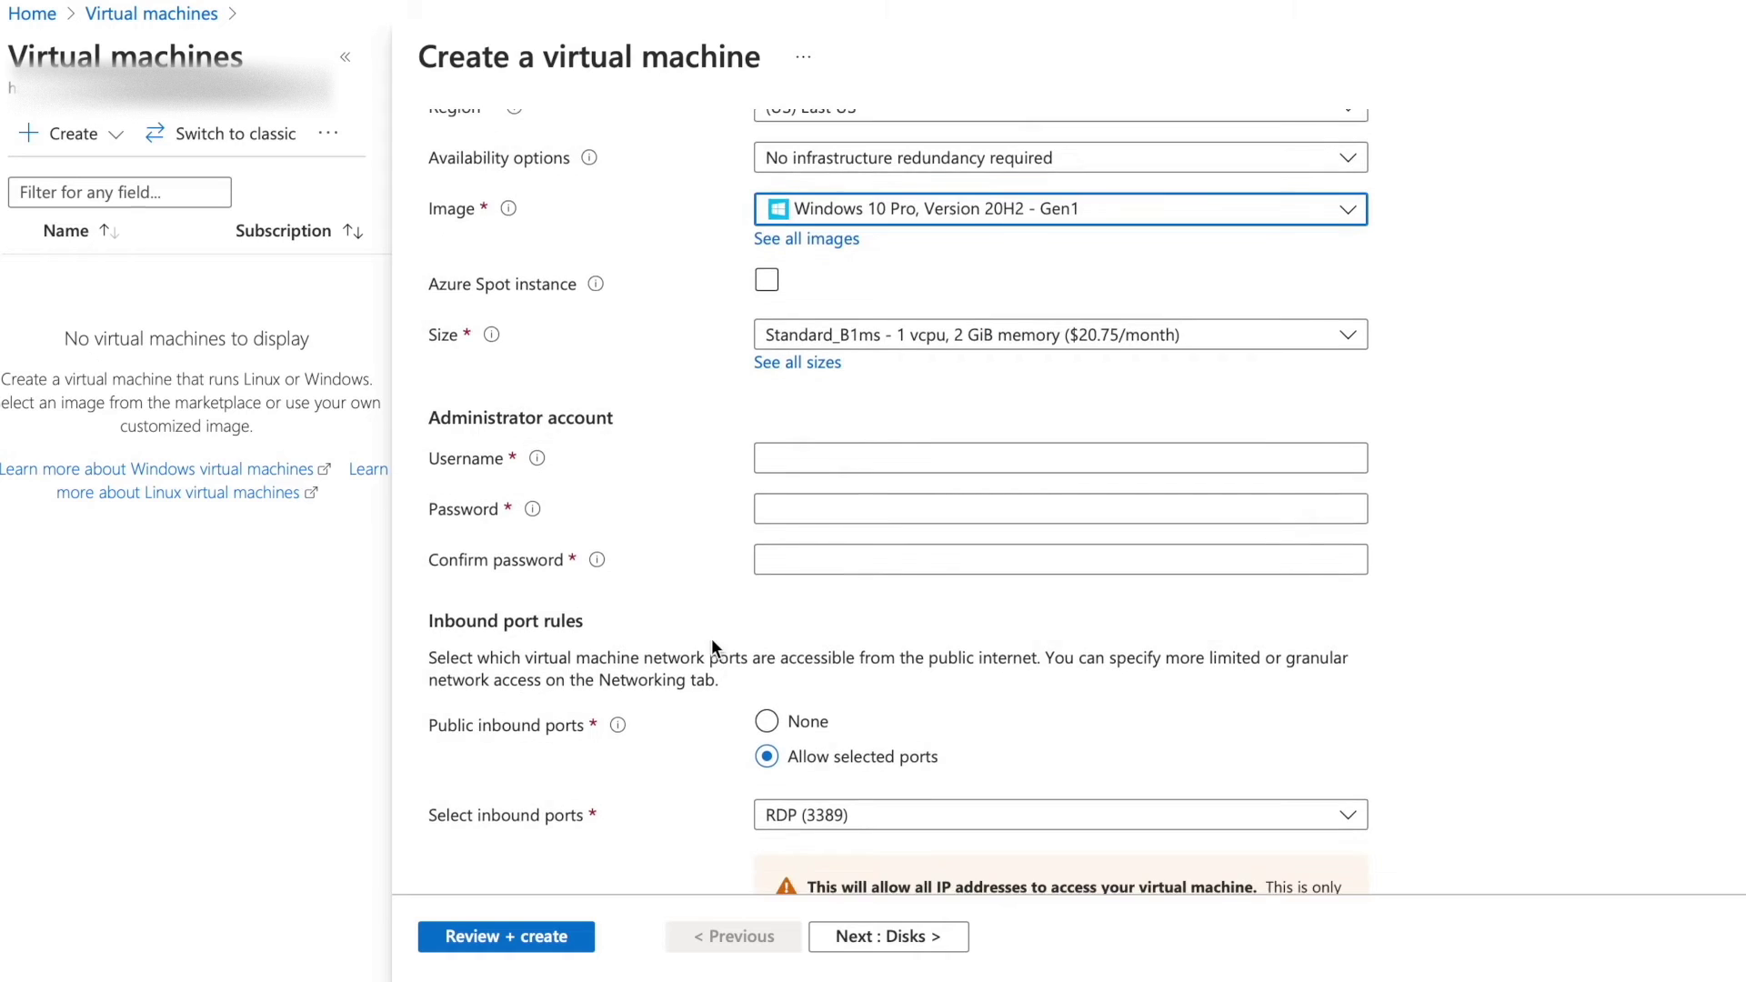
left_click(803, 455)
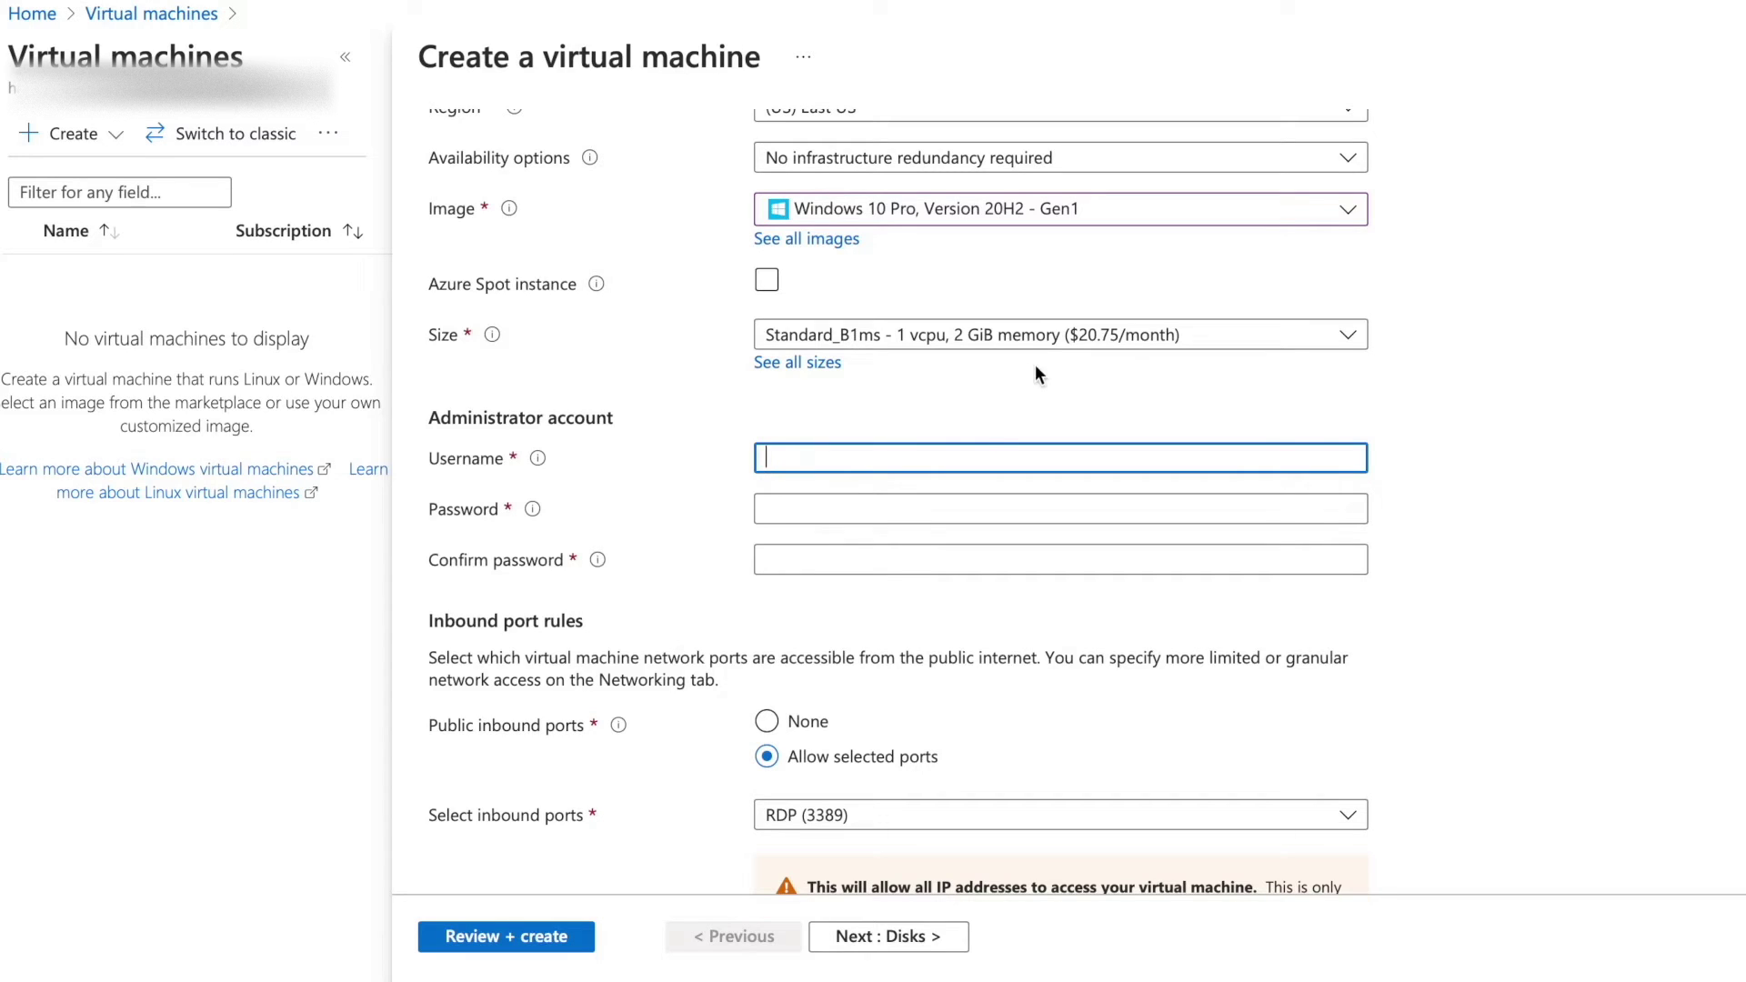
Enter the administrator username and set the account password with a matching confirmation.
type("Nirvik")
key("Tab")
type("Password@123456")
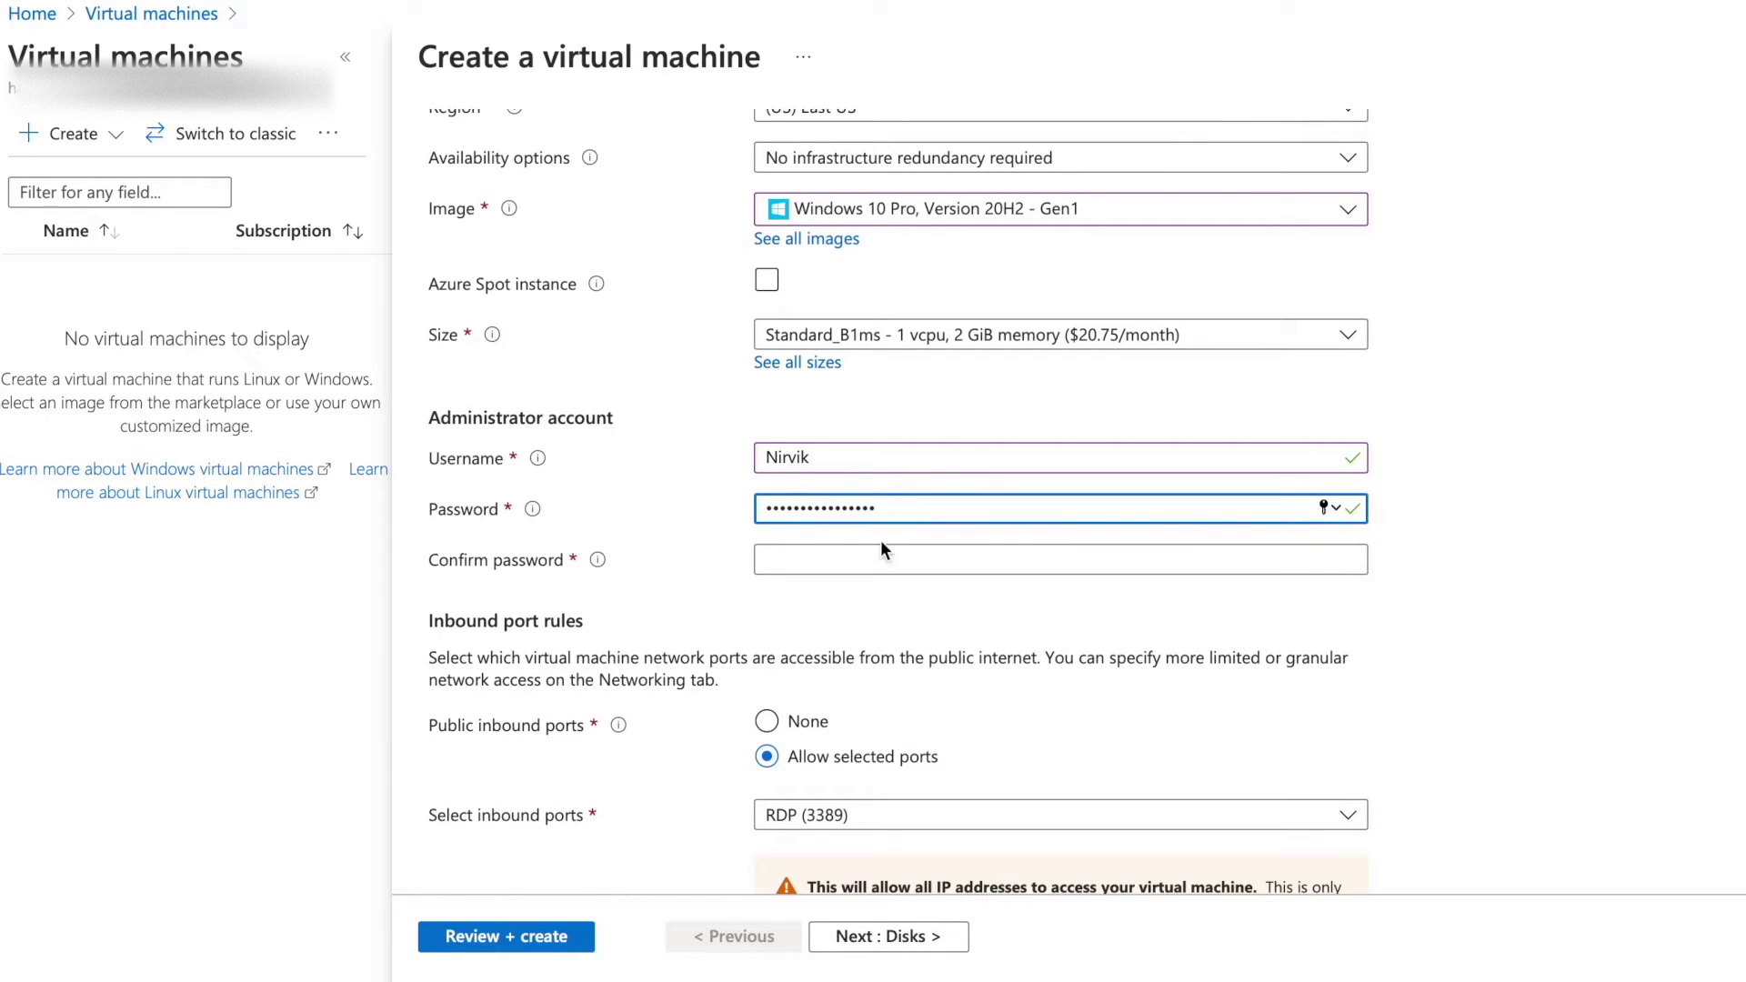
left_click(880, 550)
type("Password@123456")
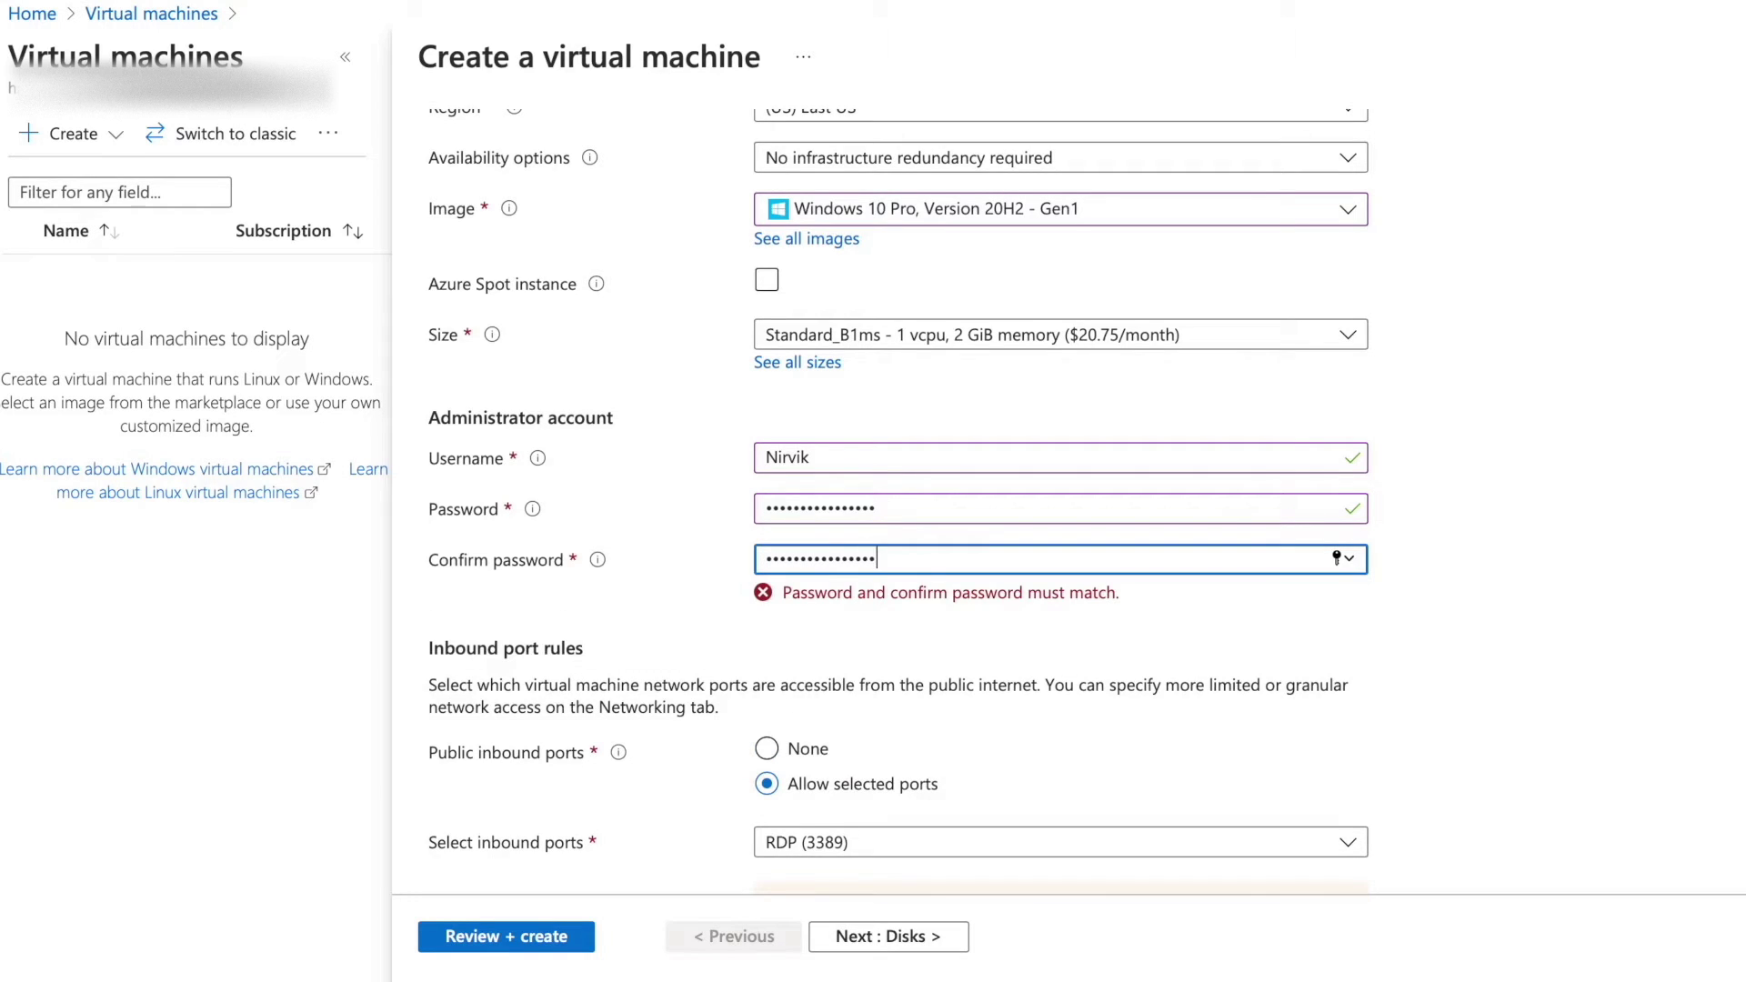
left_click(946, 626)
Confirm the eligible Windows 10 licence and continue to the Disks tab.
scroll(951, 628, "down", 4)
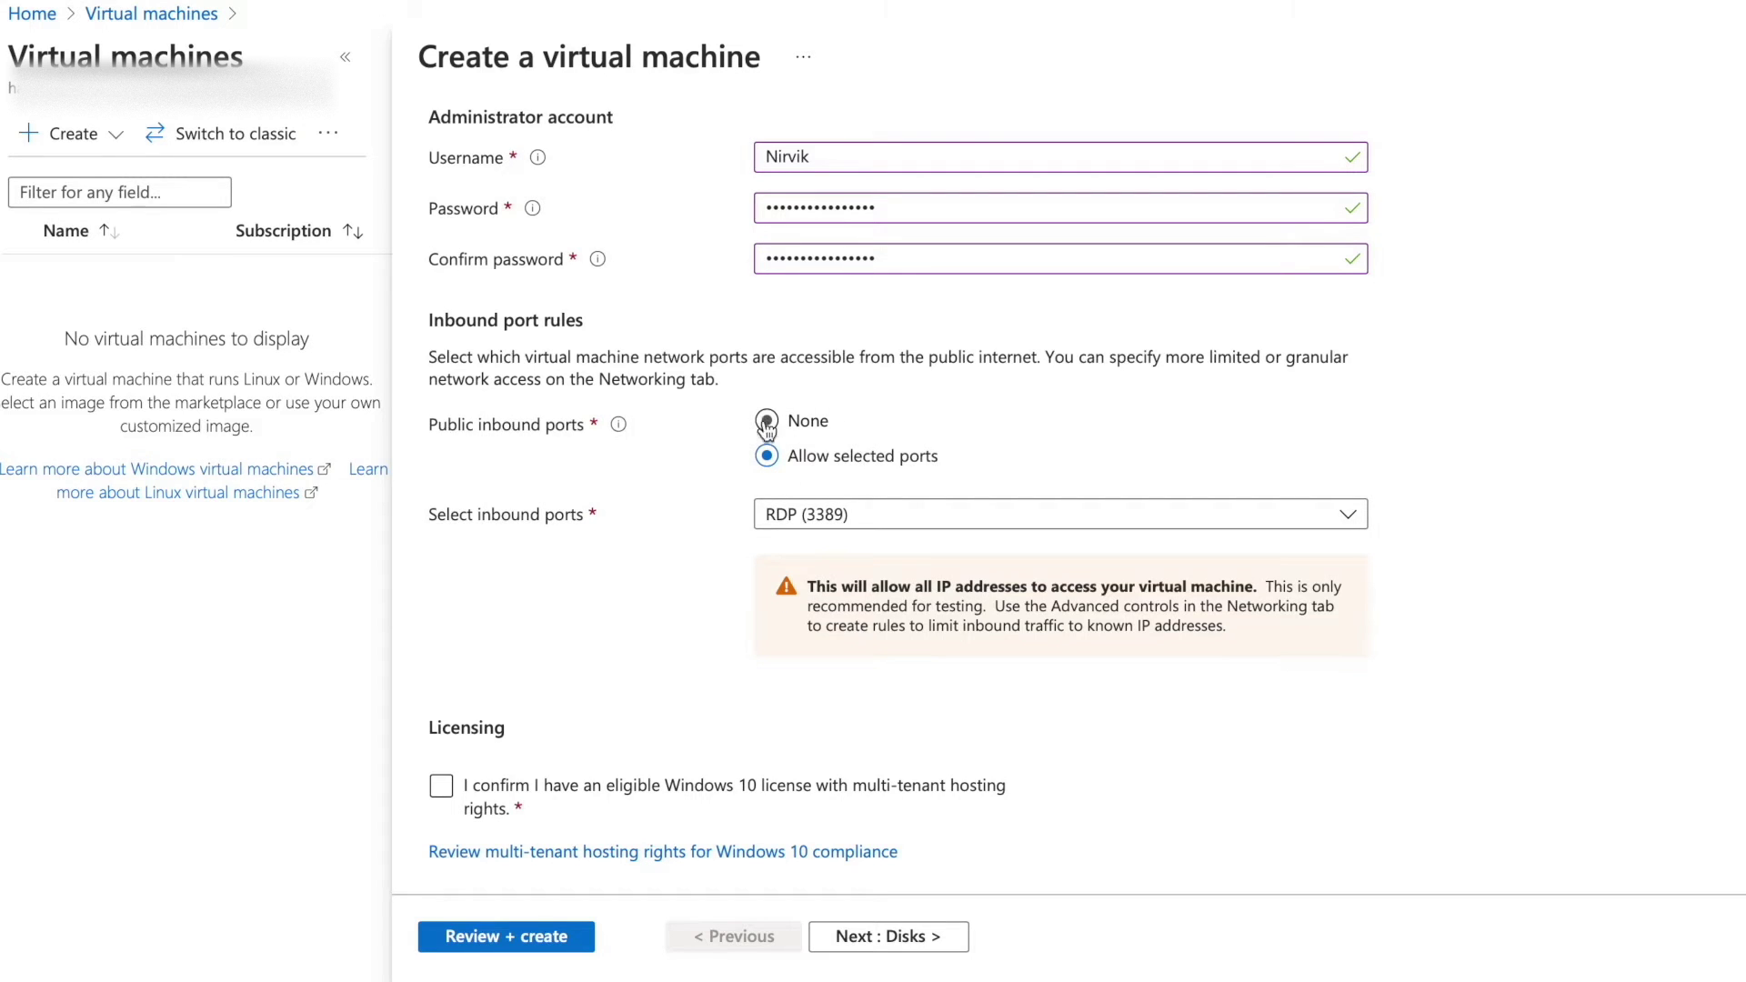
left_click(454, 788)
left_click(864, 939)
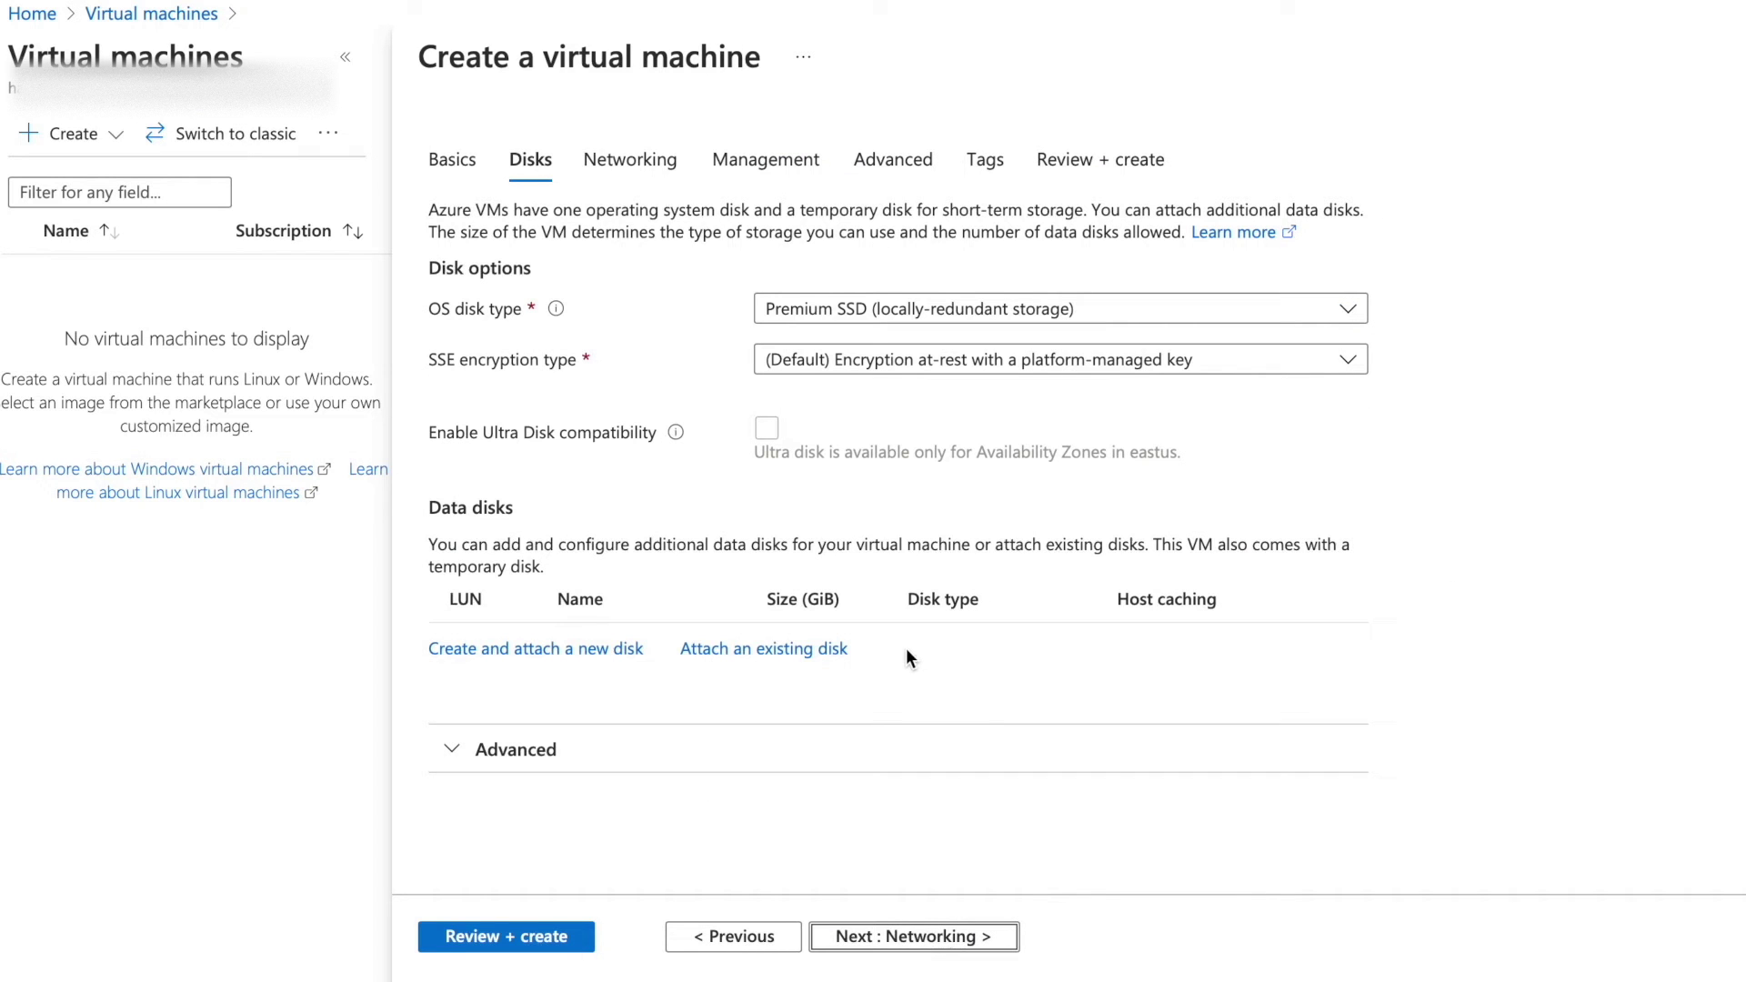
Set the OS disk type to Standard HDD, then advance to the Networking tab.
left_click(830, 313)
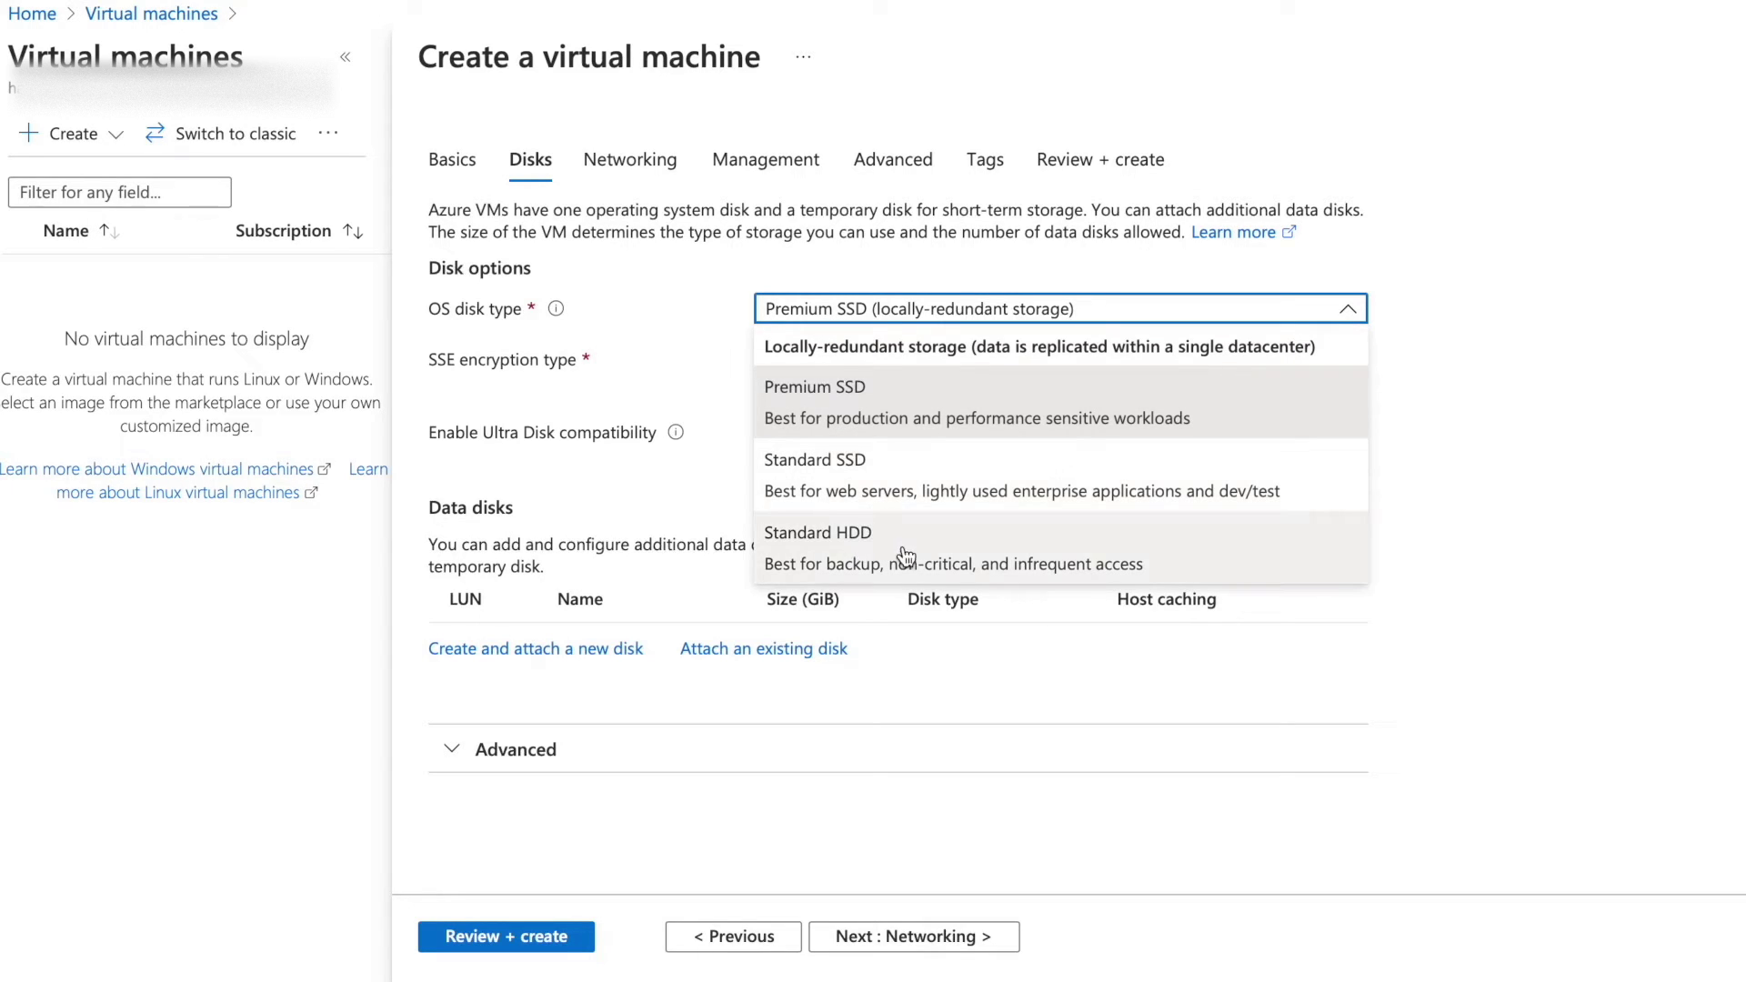
left_click(1379, 471)
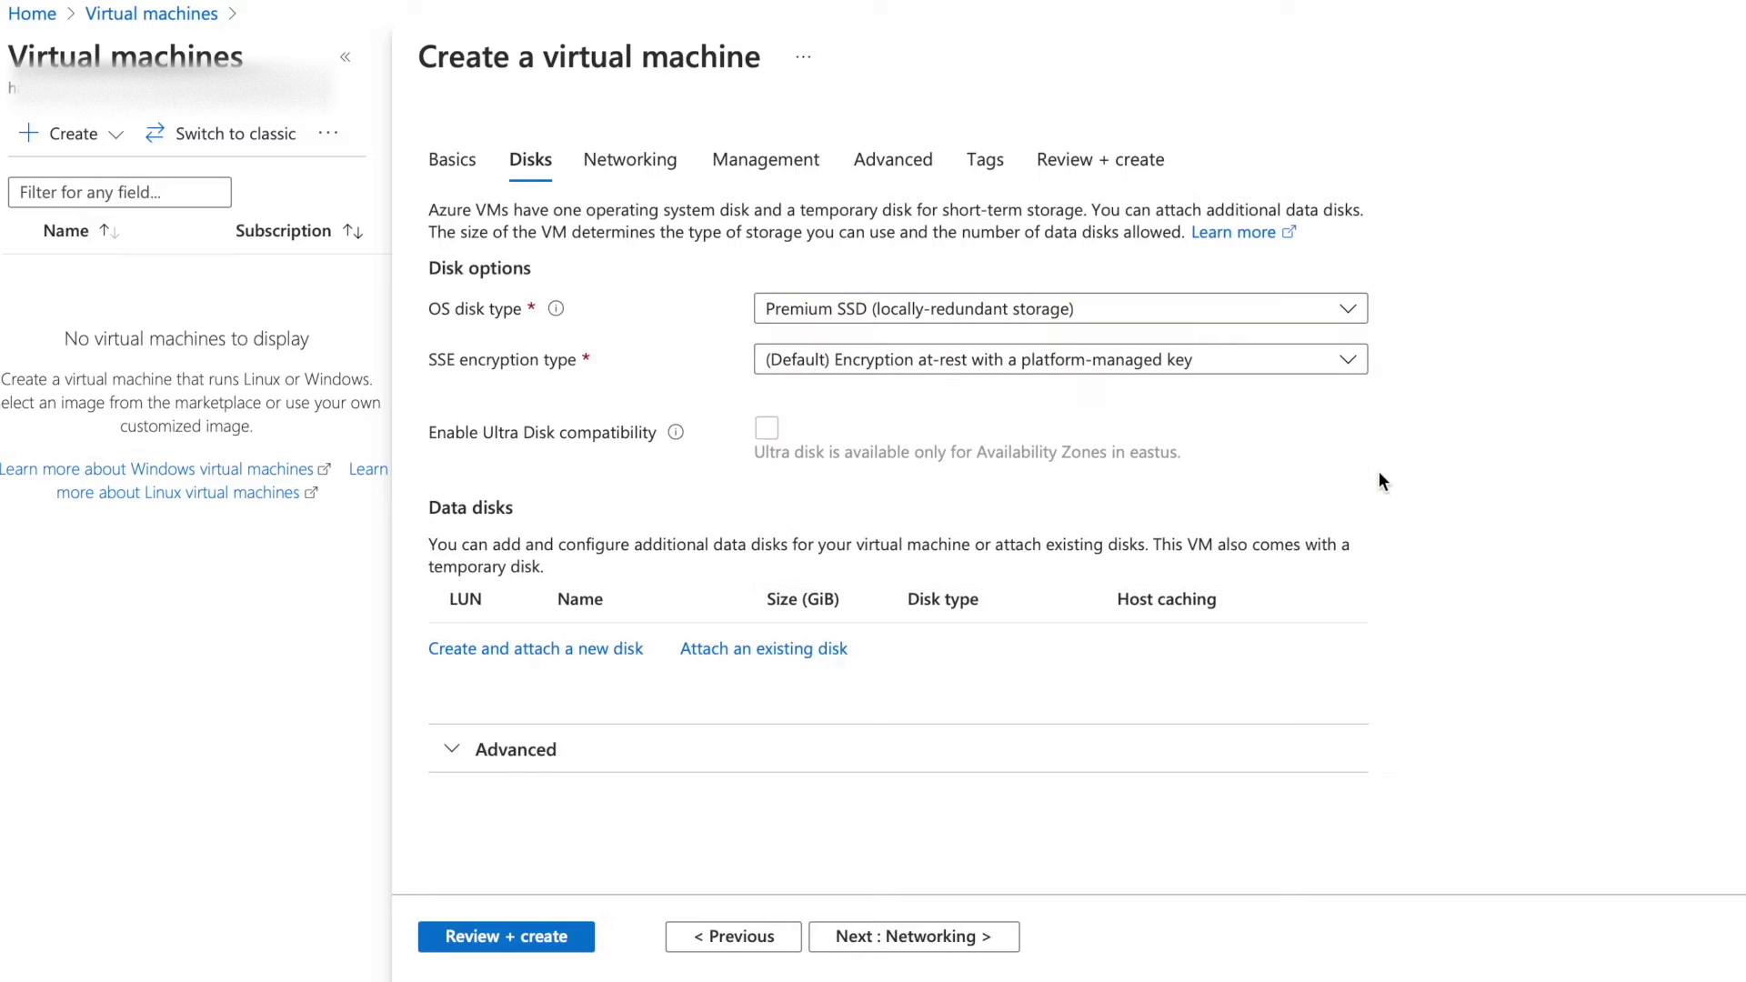
left_click(1189, 322)
left_click(955, 550)
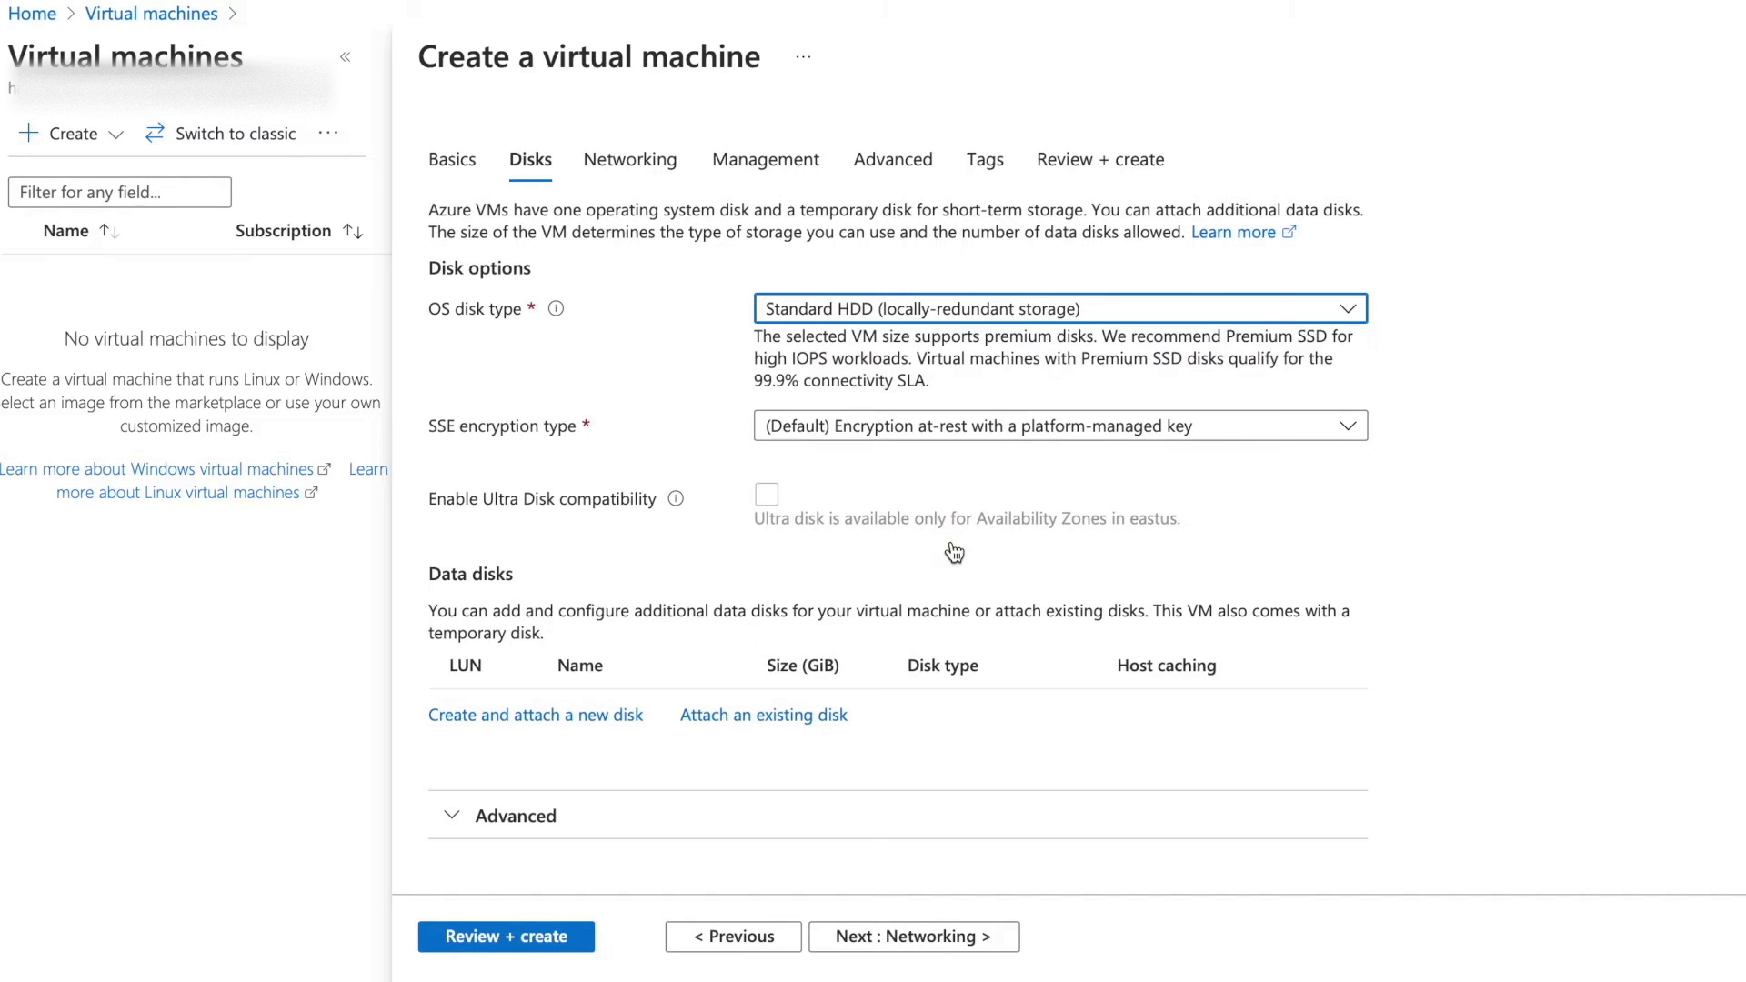
left_click(1006, 317)
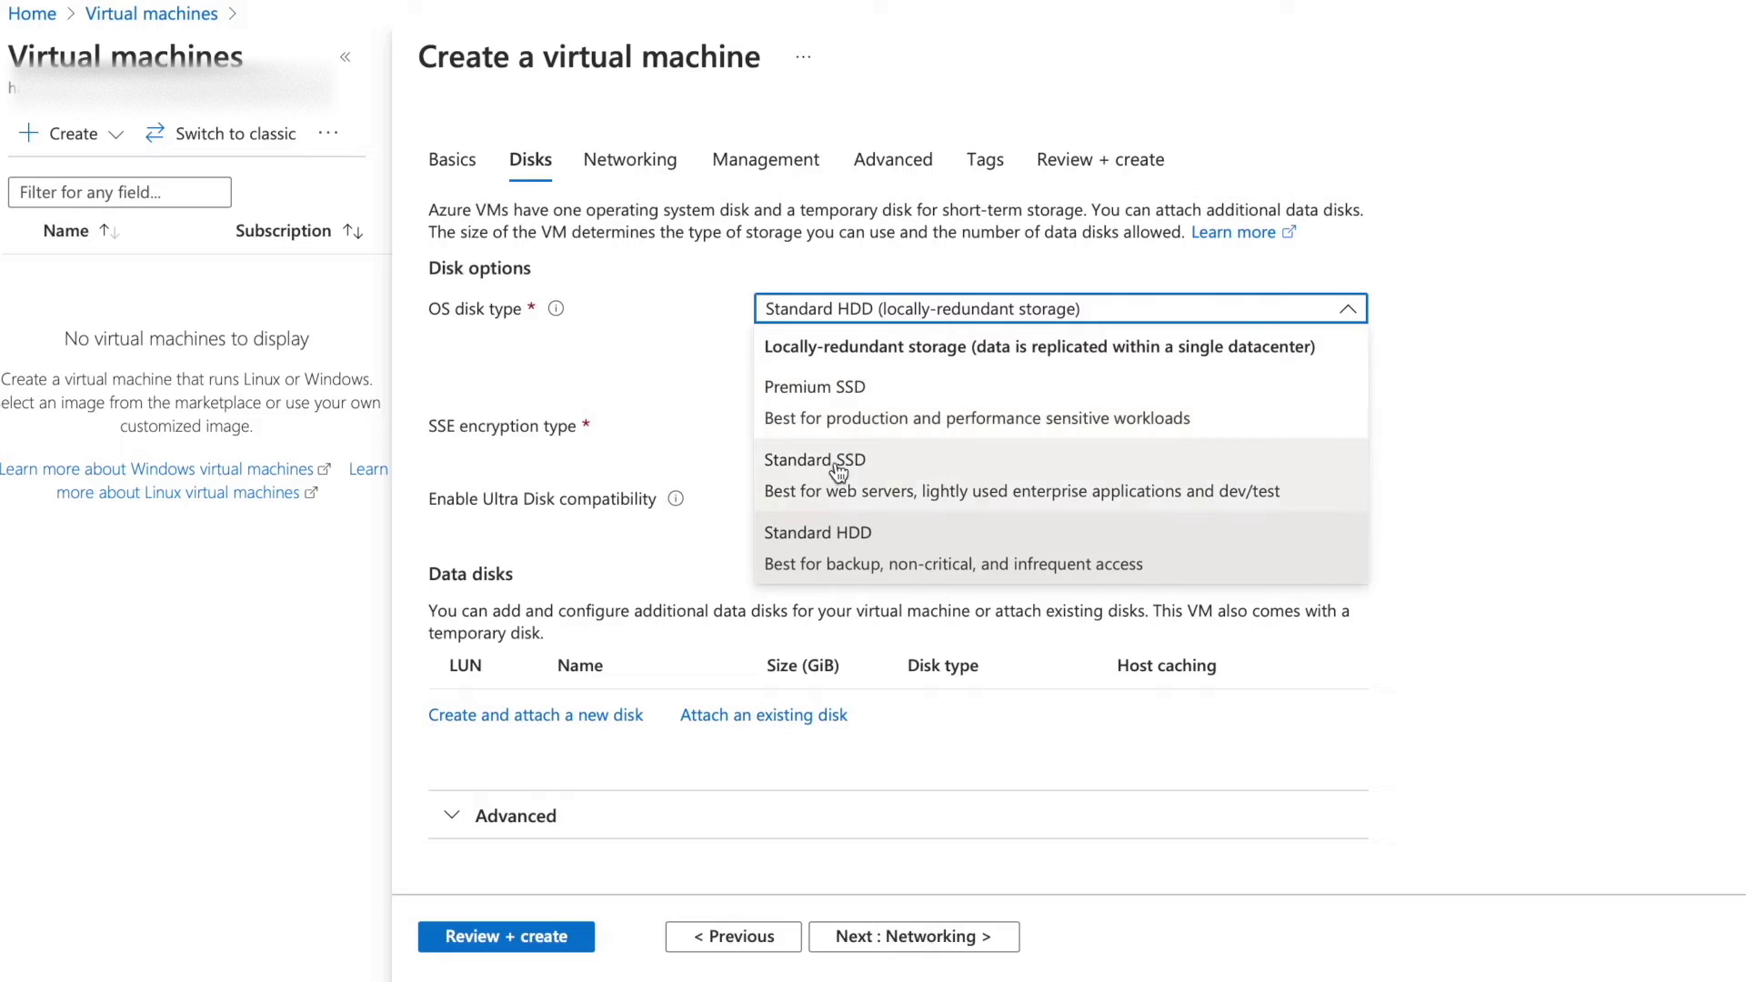
left_click(1442, 368)
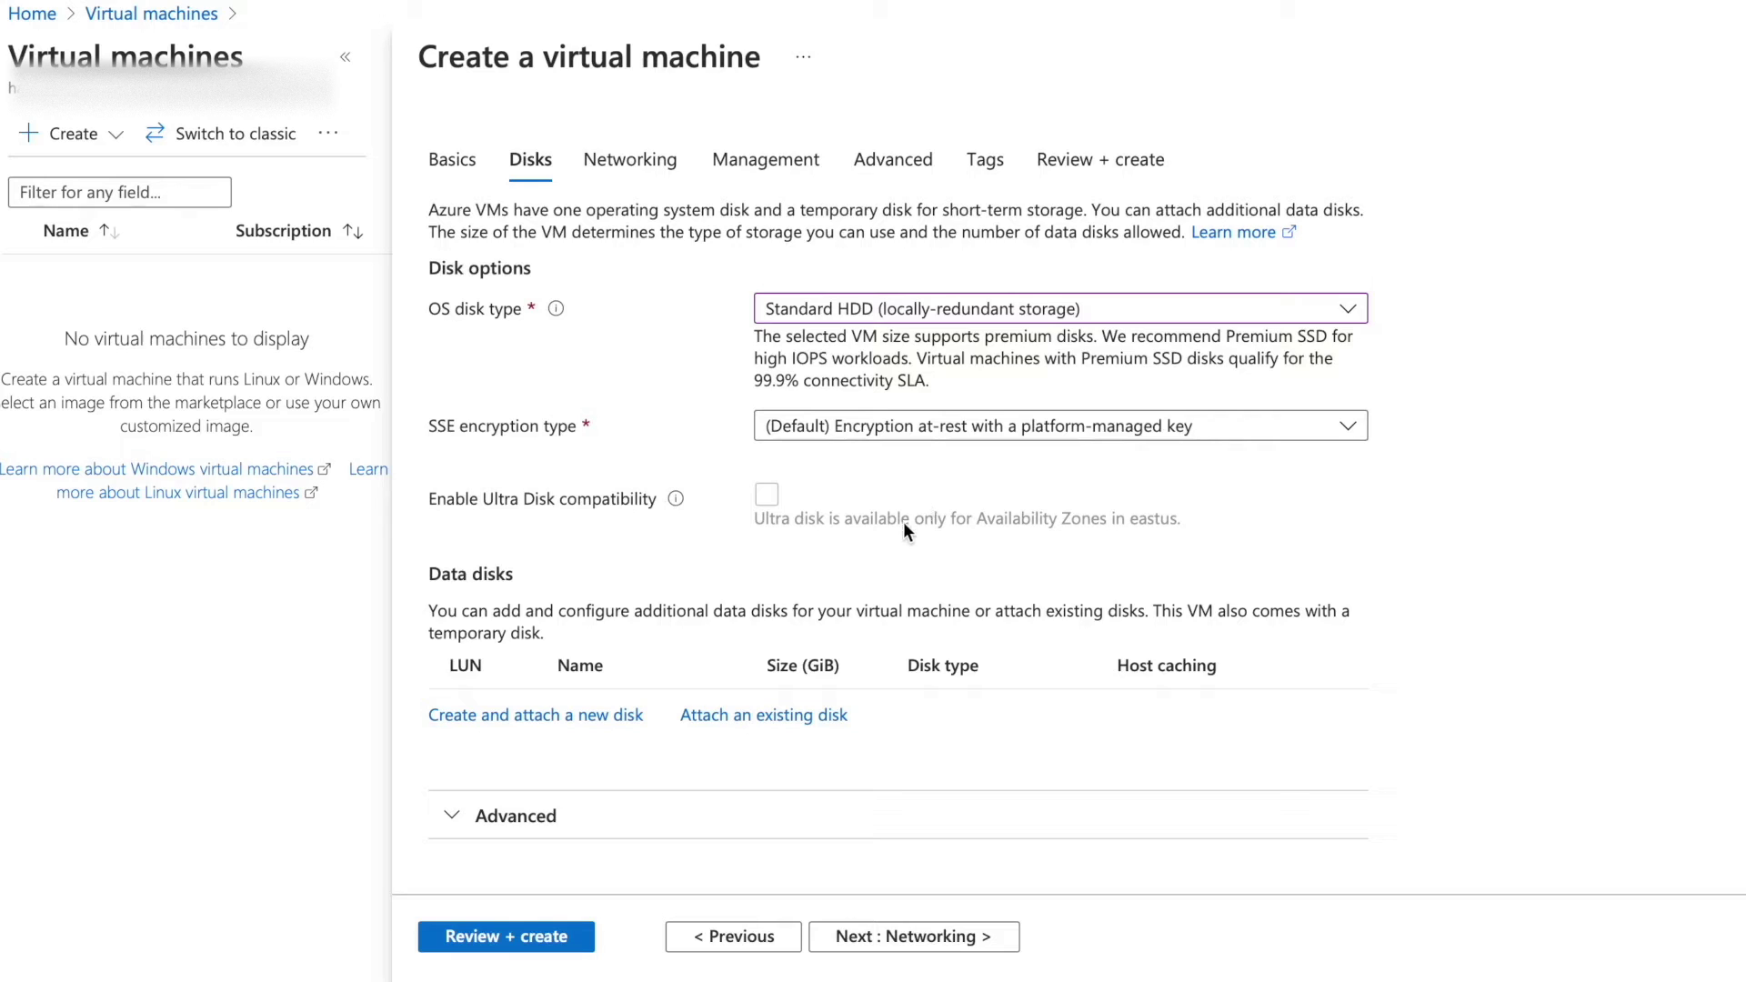
left_click(915, 944)
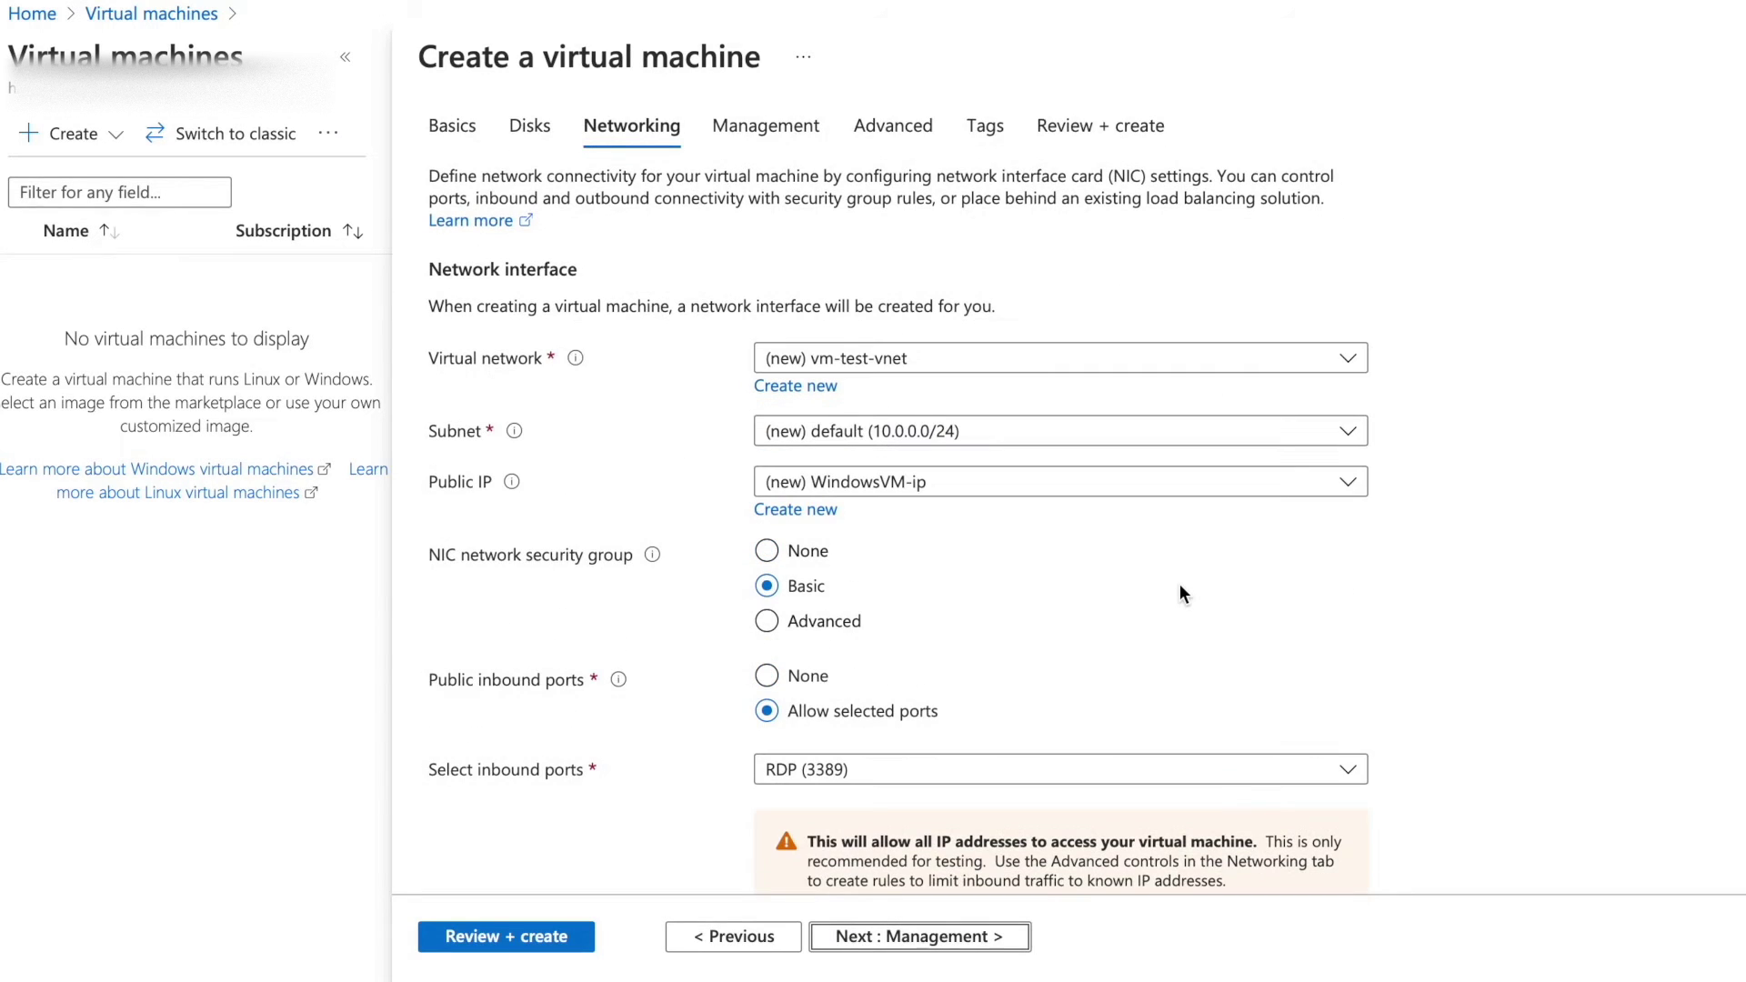
Pass through Networking, Management, Advanced and Tags with defaults and run Review + create.
scroll(1230, 557, "down", 4)
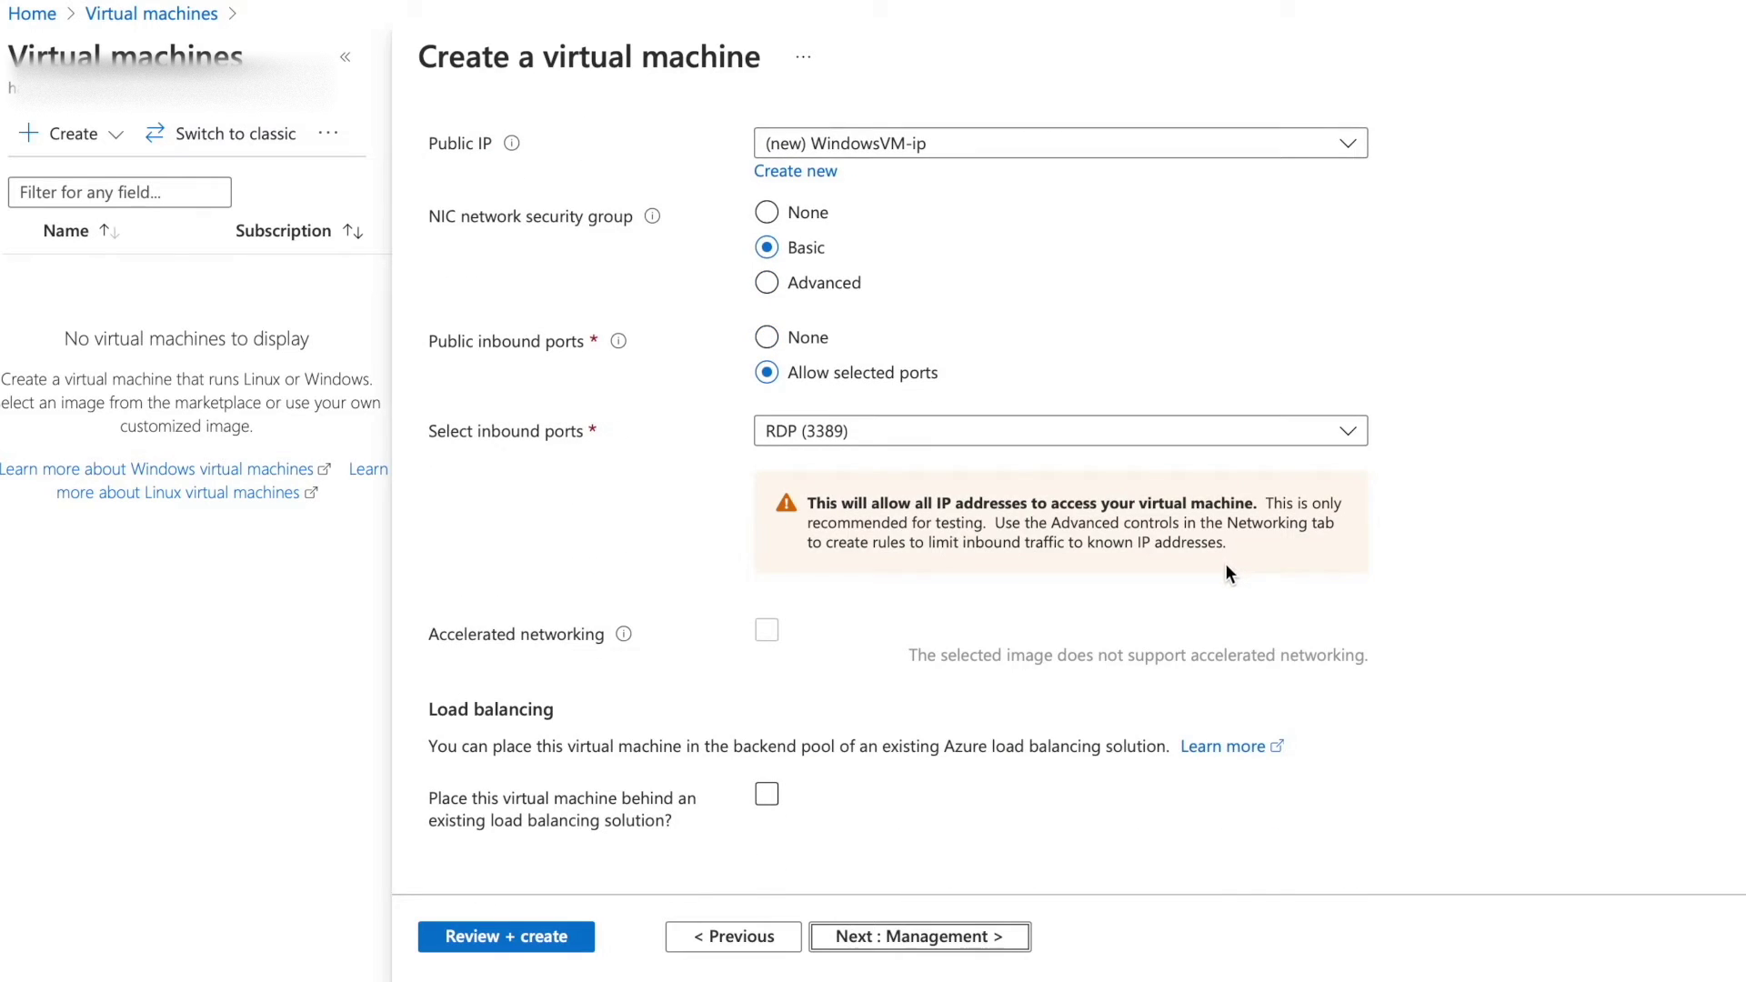
left_click(973, 950)
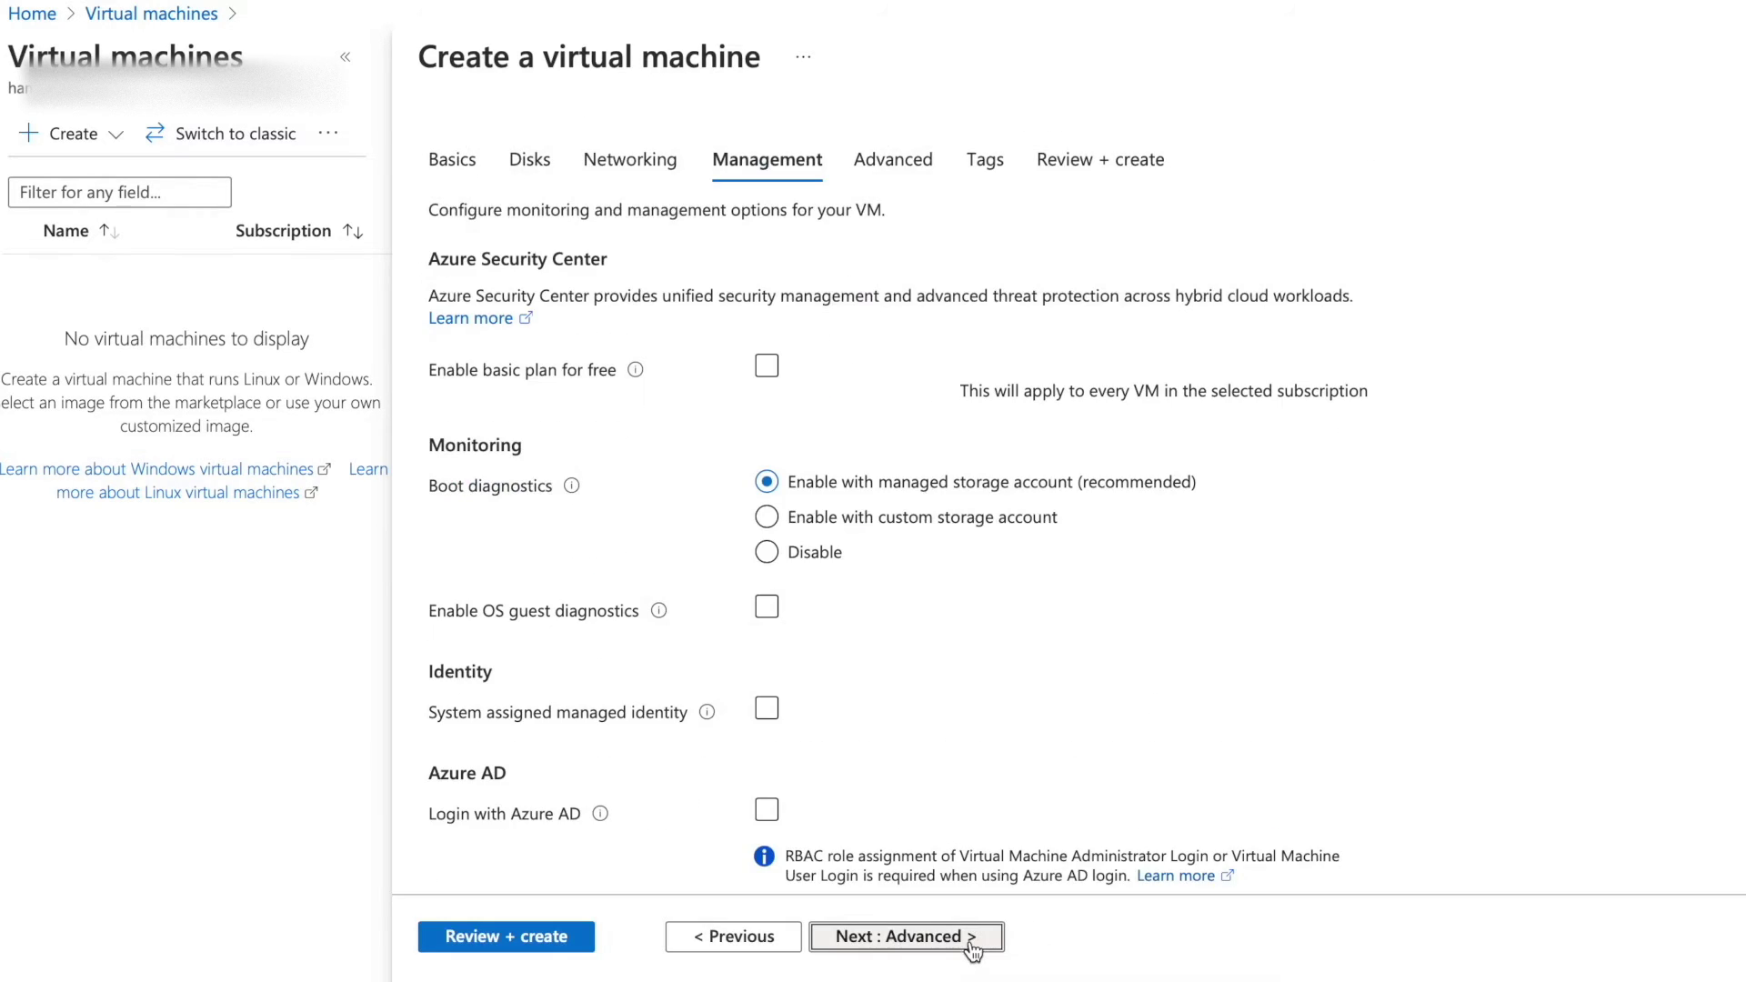
left_click(1061, 785)
scroll(1057, 773, "down", 5)
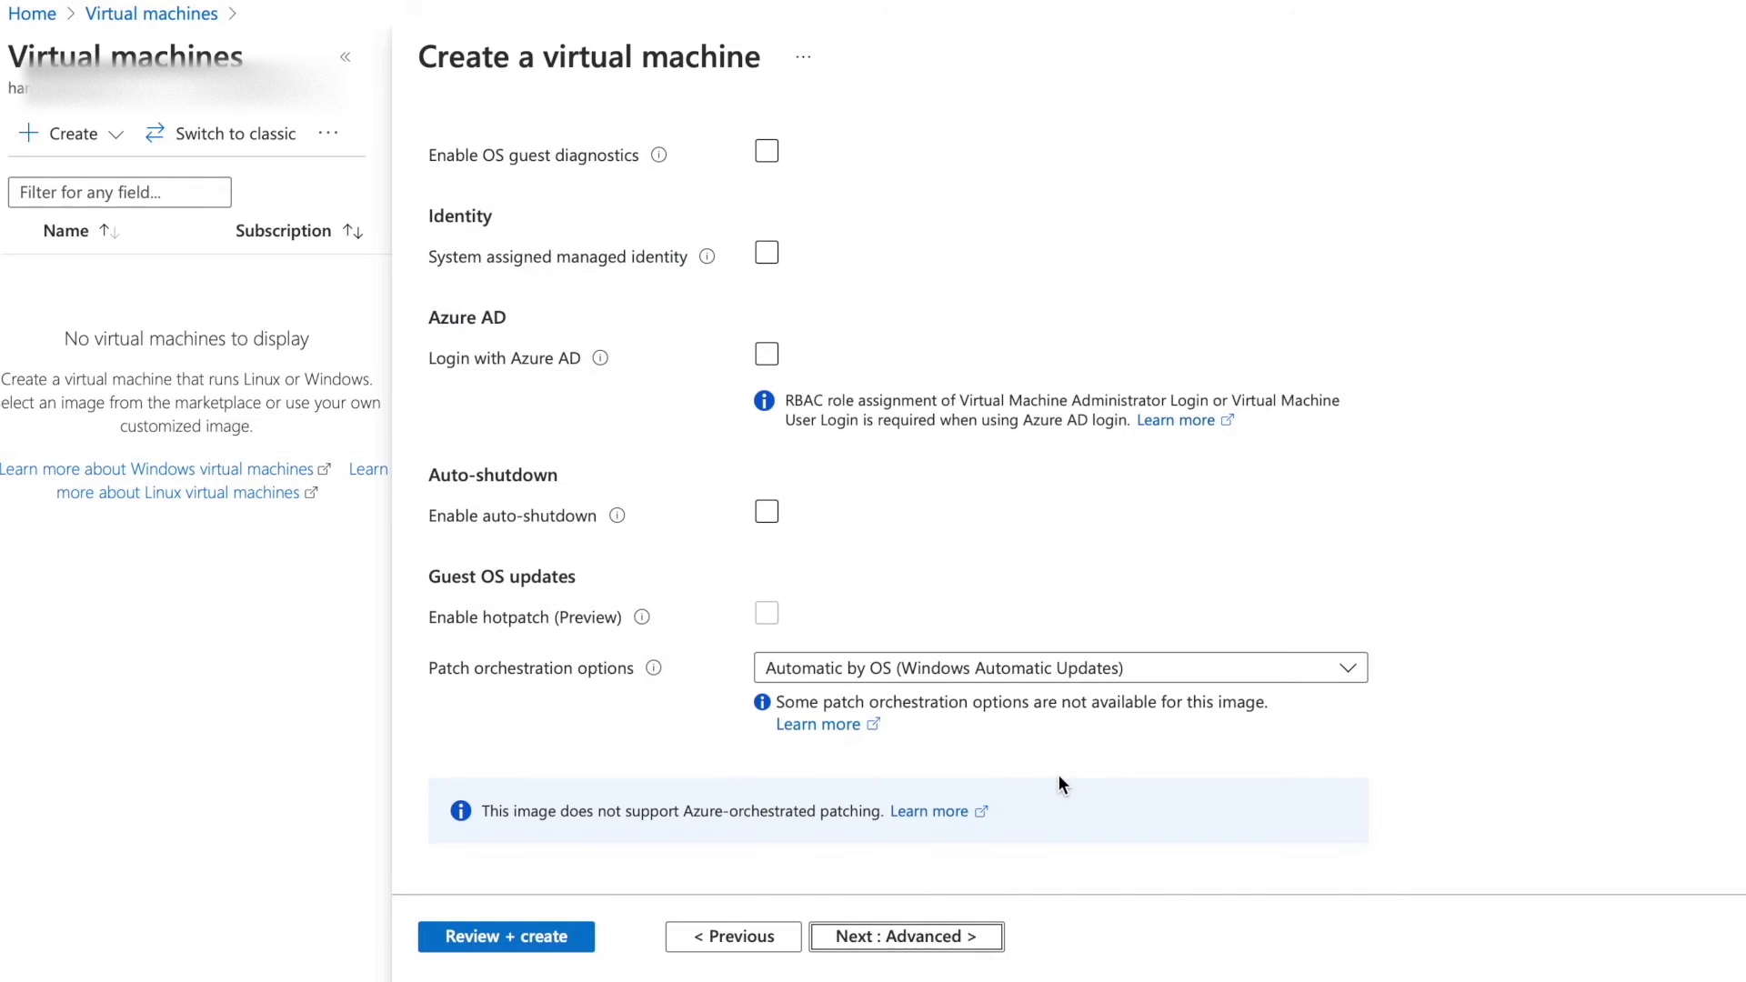
scroll(1056, 773, "up", 5)
left_click(969, 948)
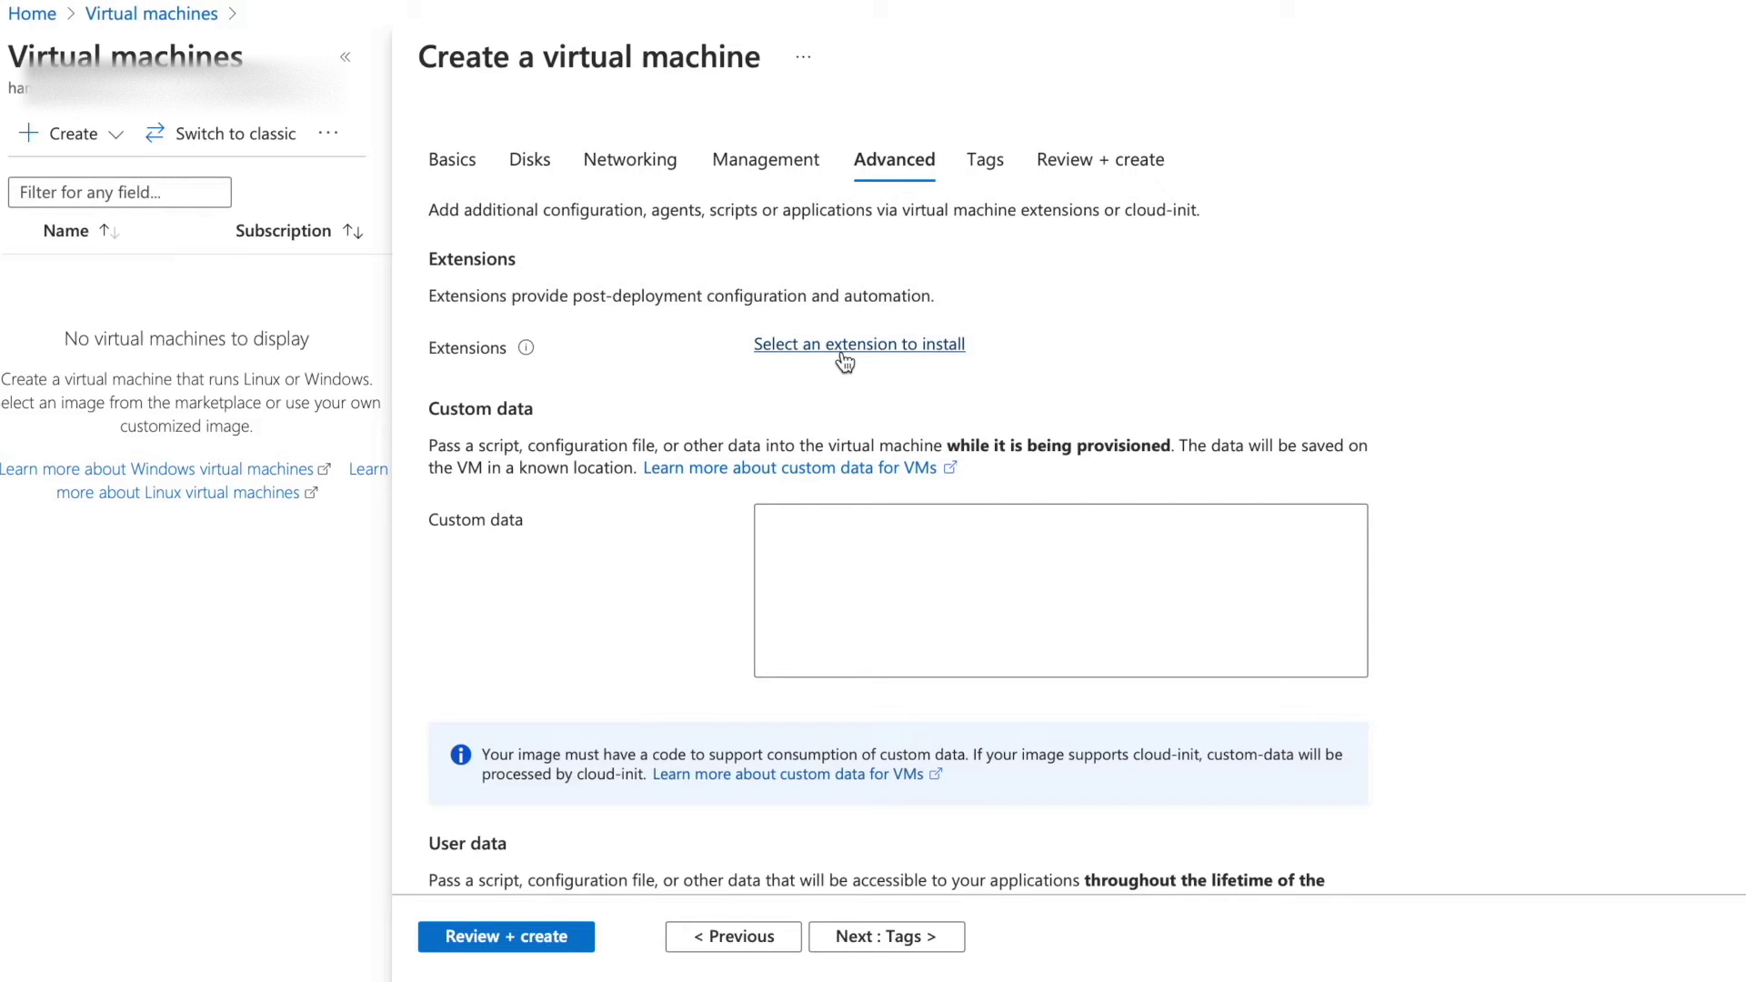
scroll(740, 586, "down", 8)
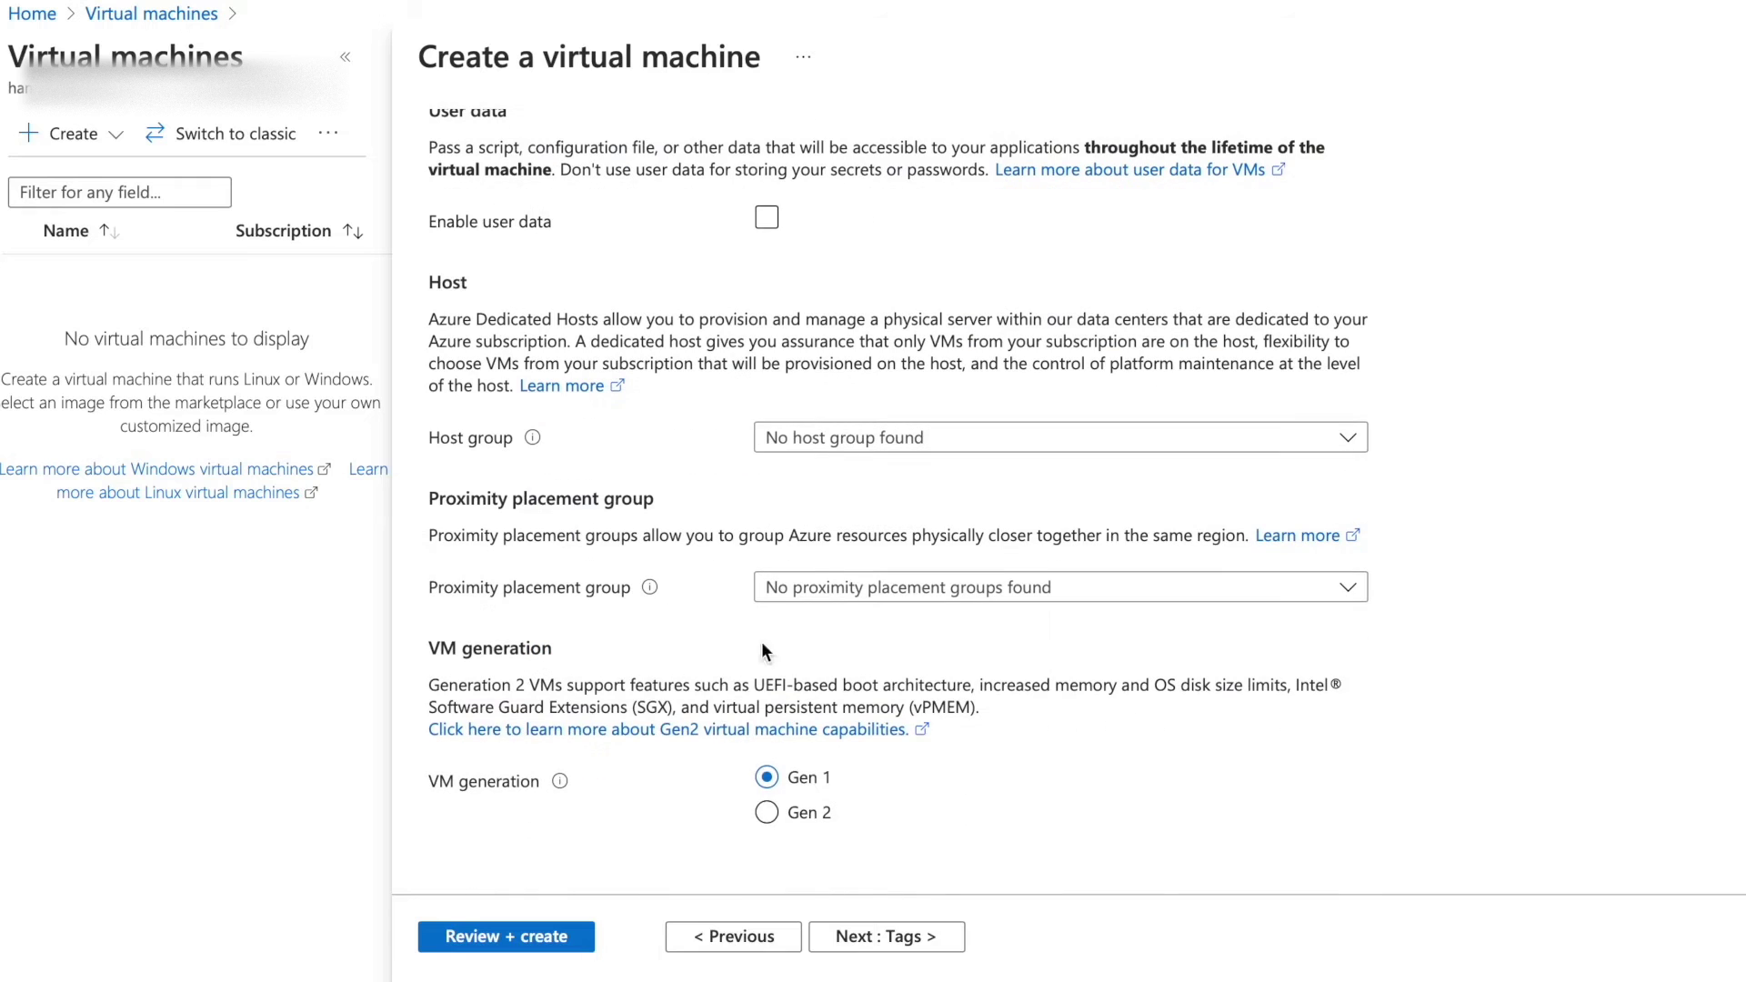
left_click(924, 937)
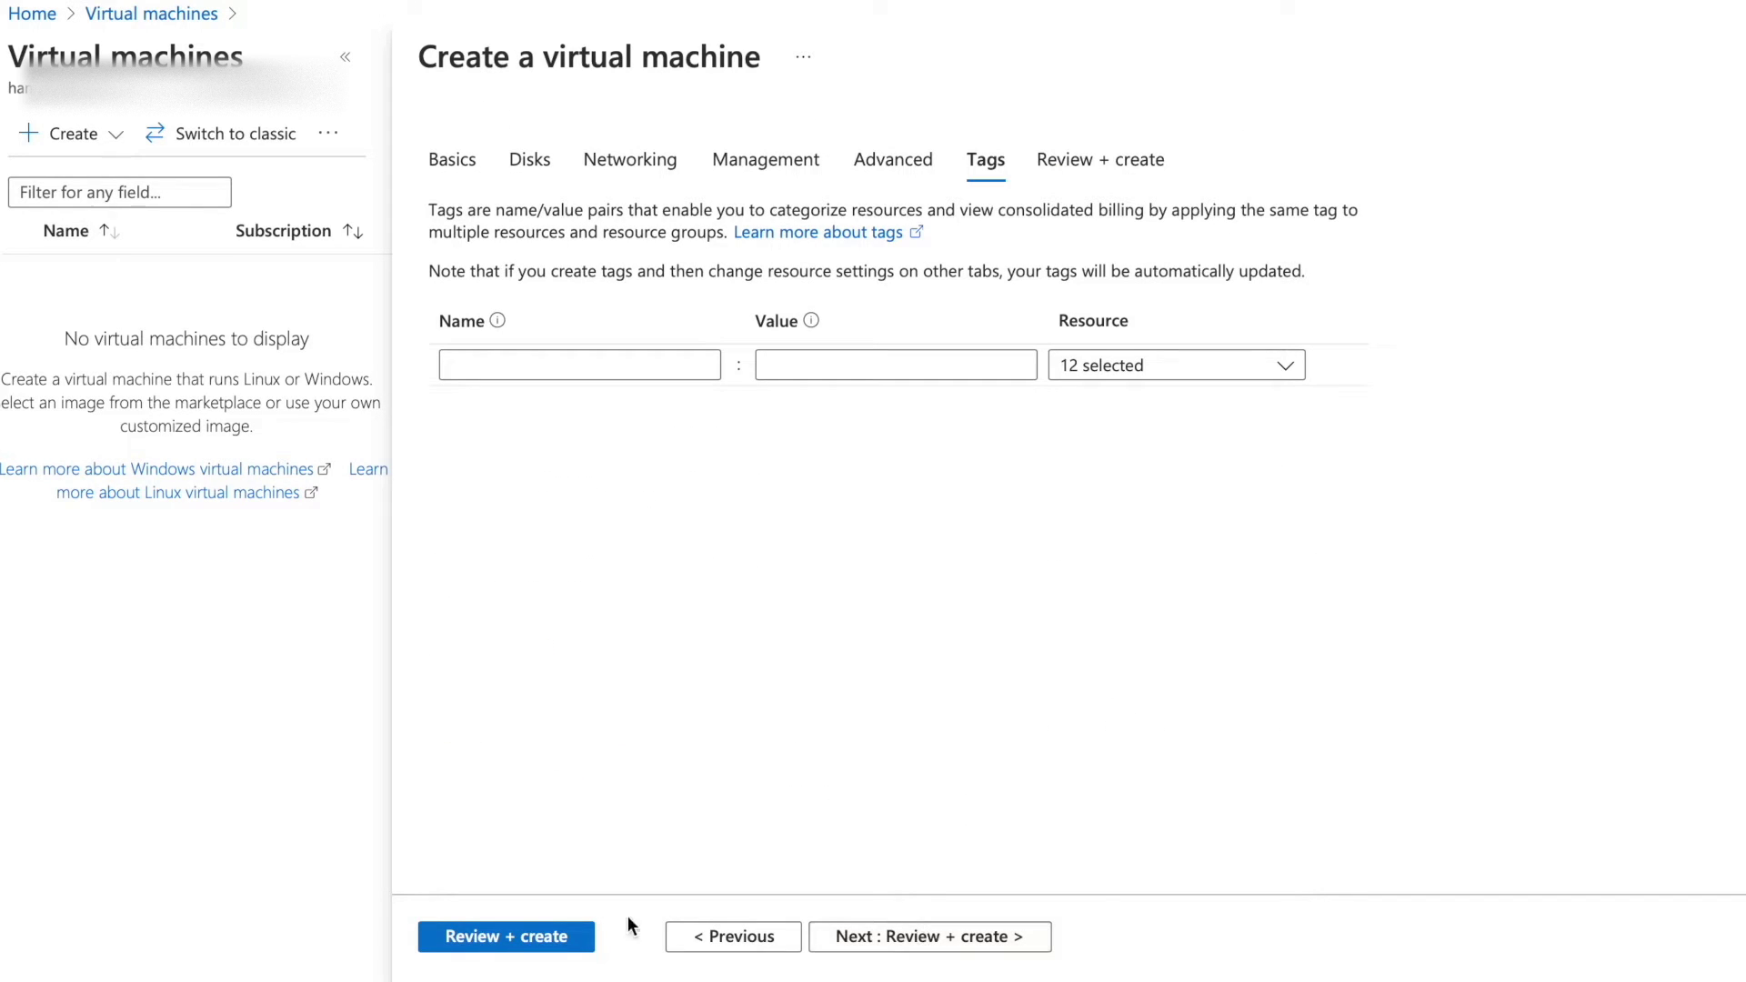
left_click(517, 942)
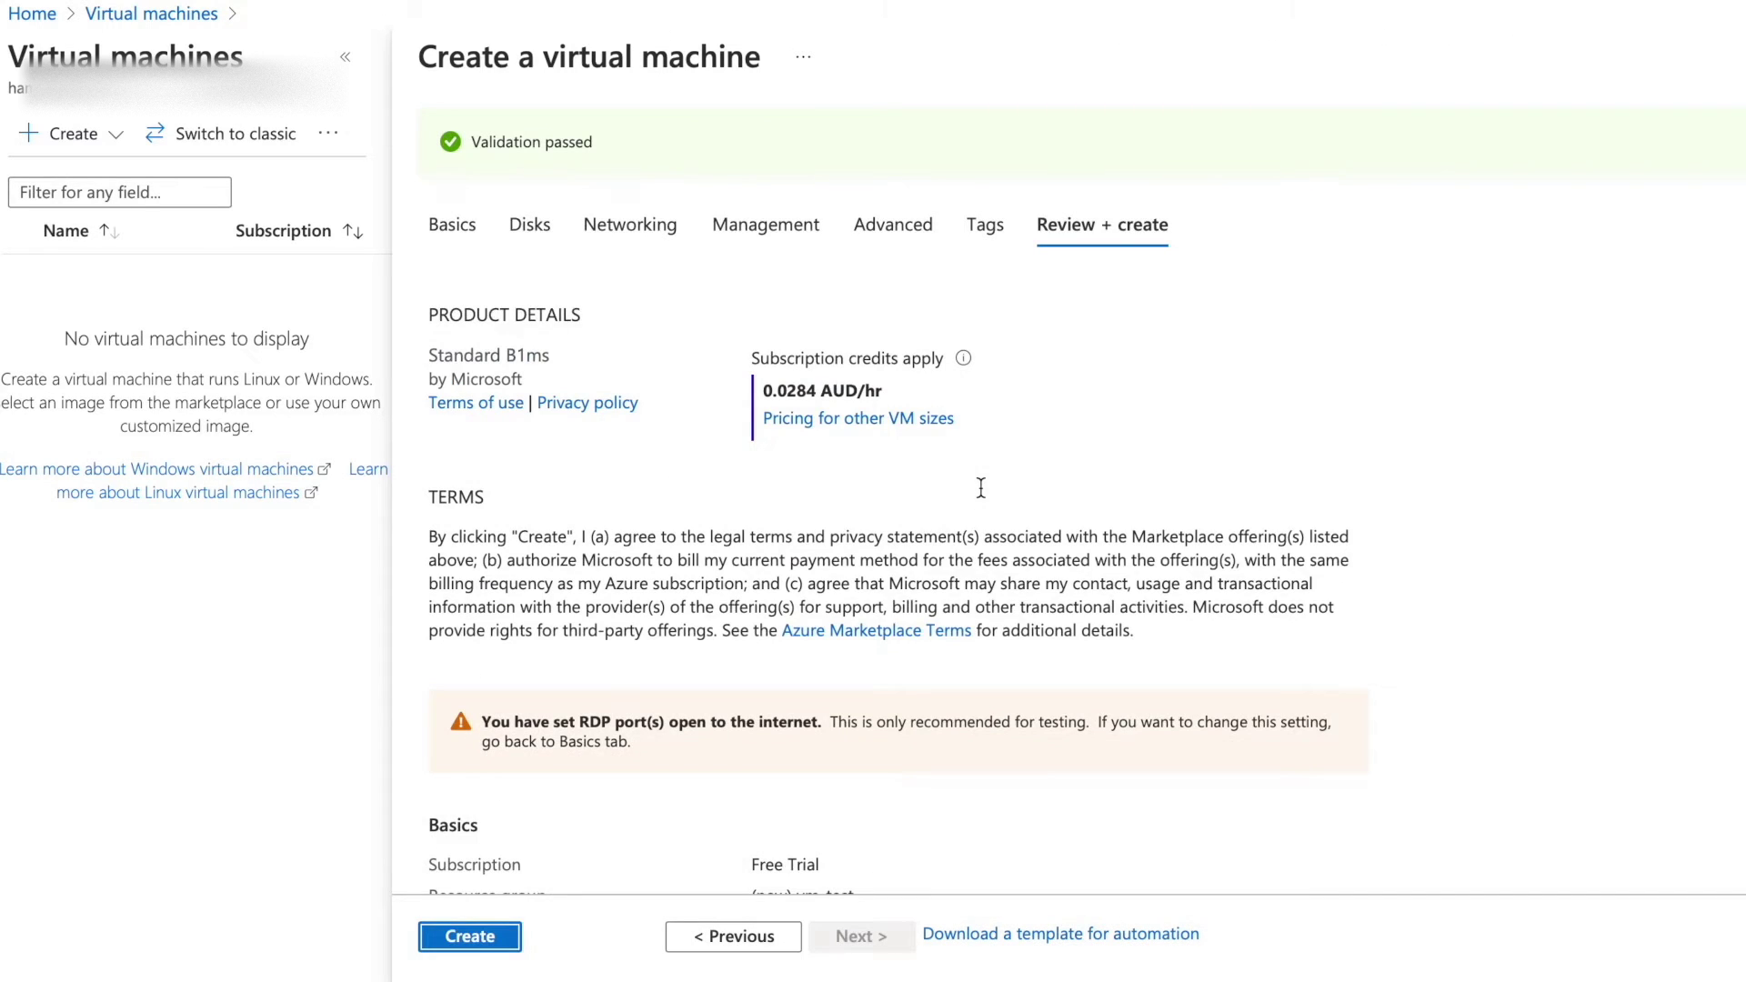
Check the Validation passed banner and scroll through the WindowsVM product details and summary.
scroll(981, 489, "down", 1)
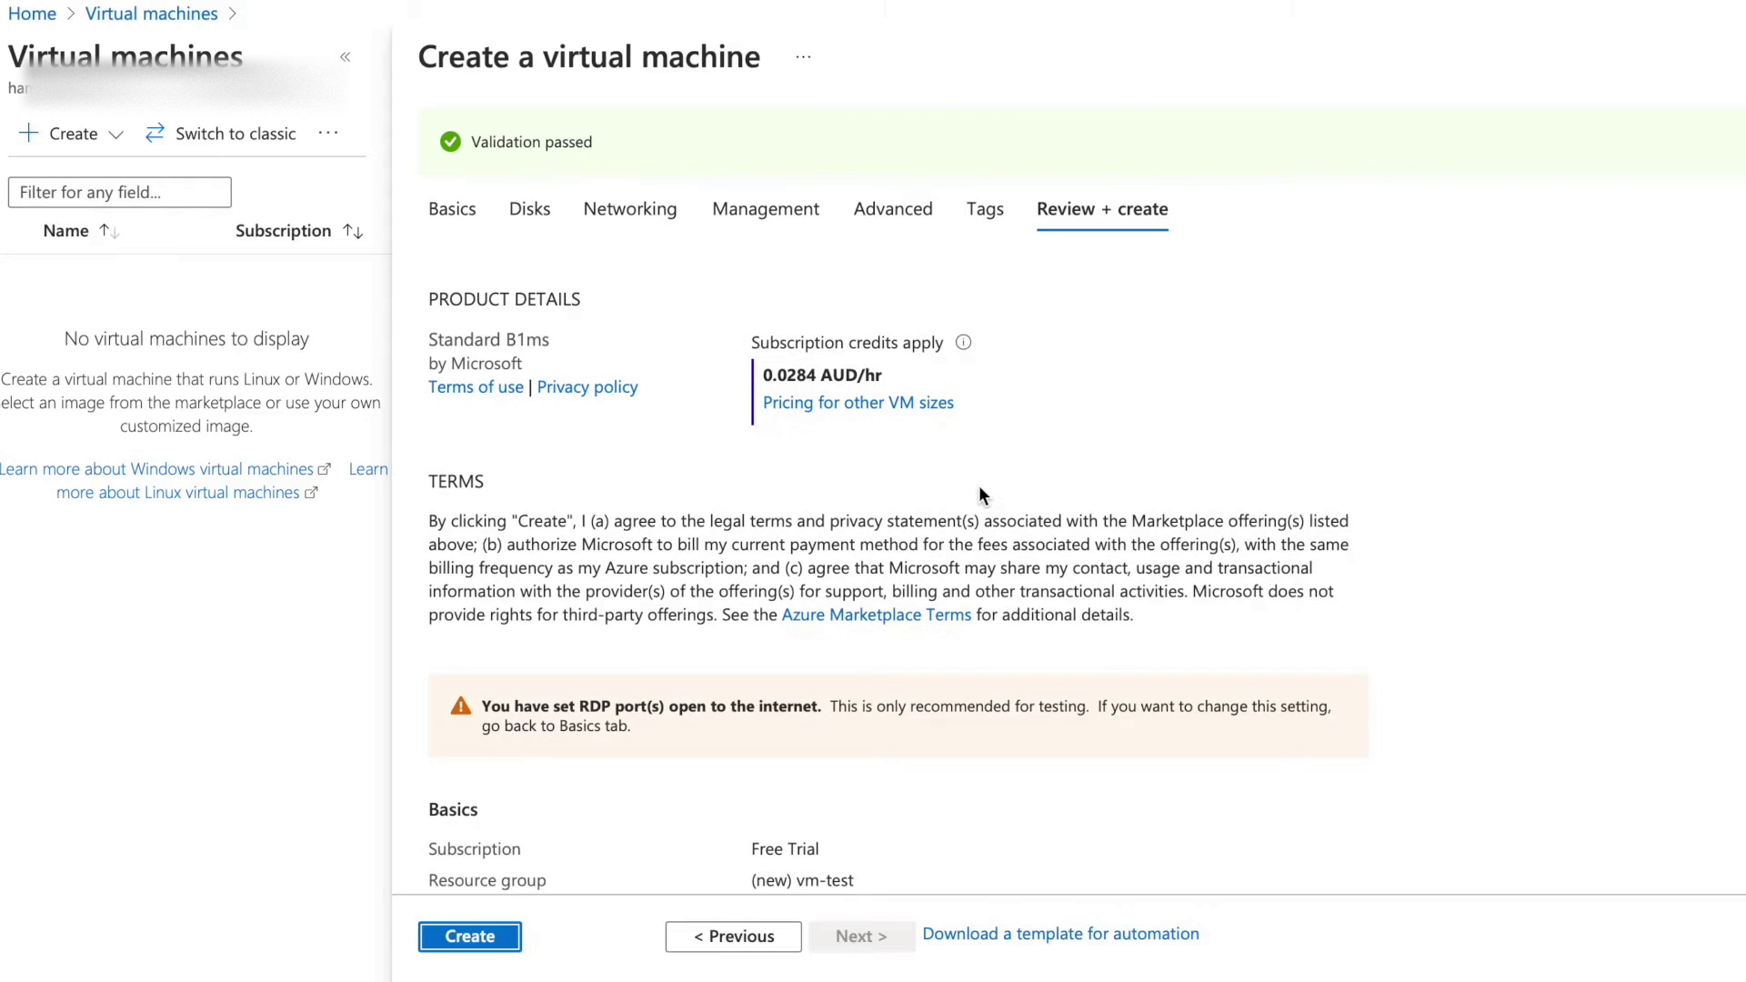
left_click_drag(483, 143, 628, 144)
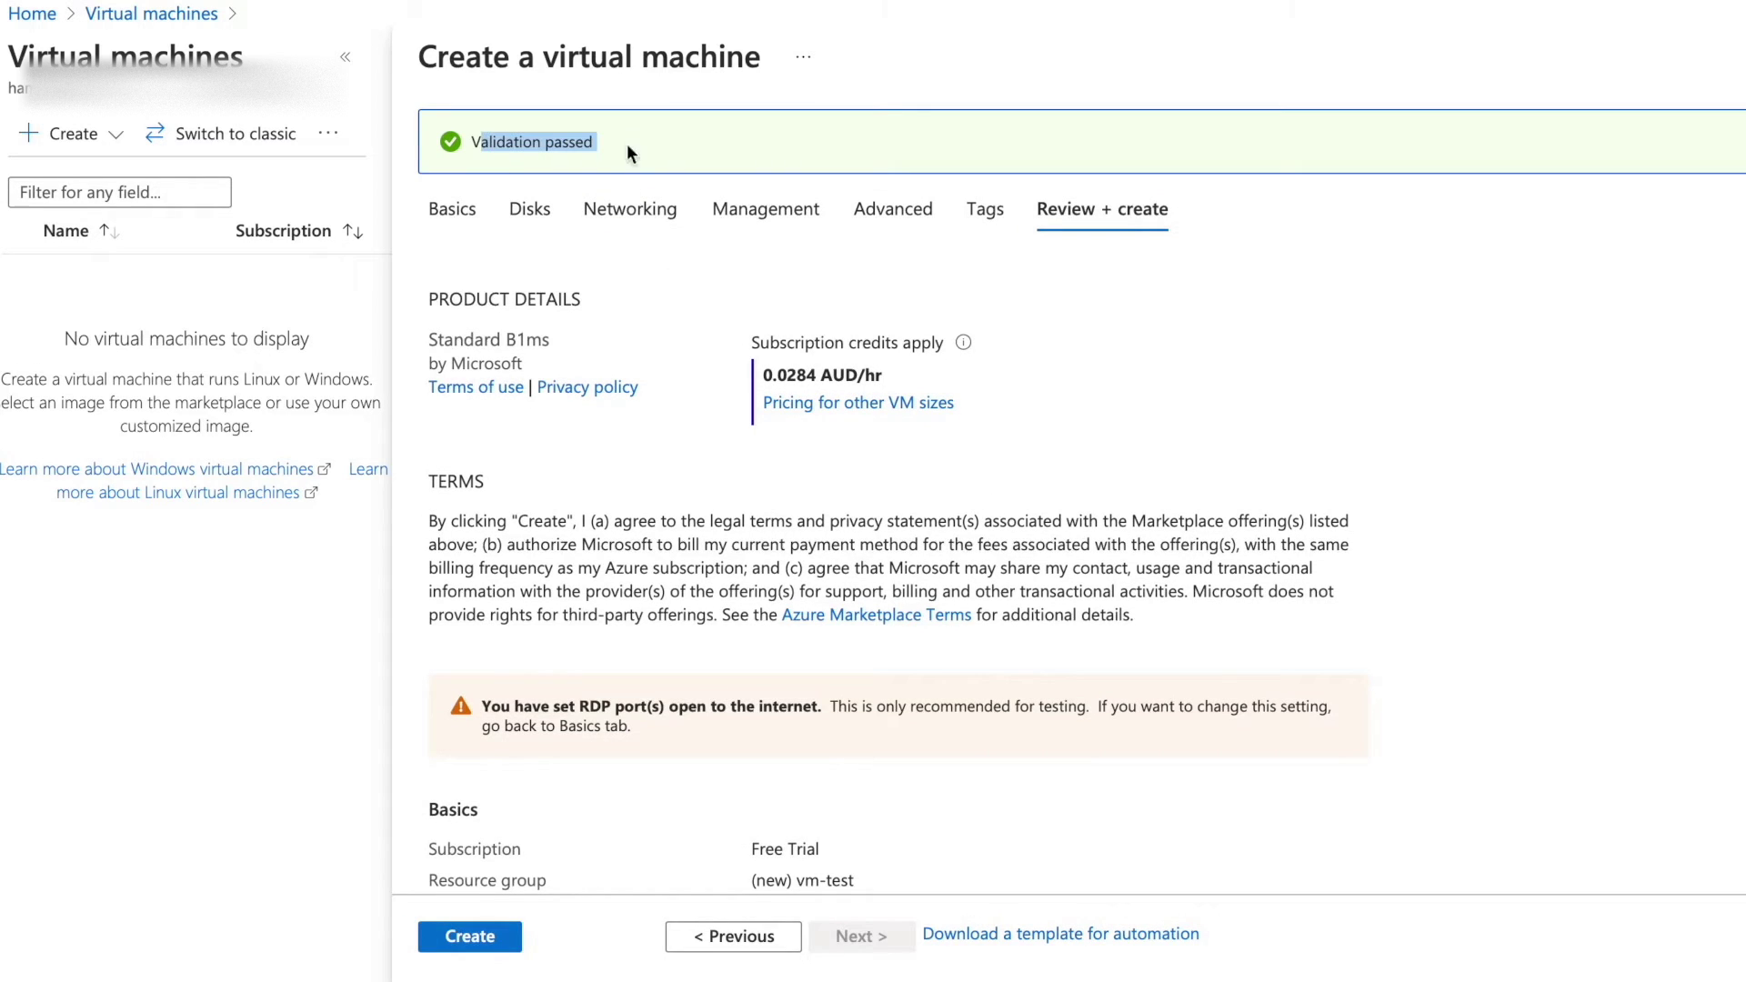
left_click(615, 498)
scroll(615, 499, "down", 2)
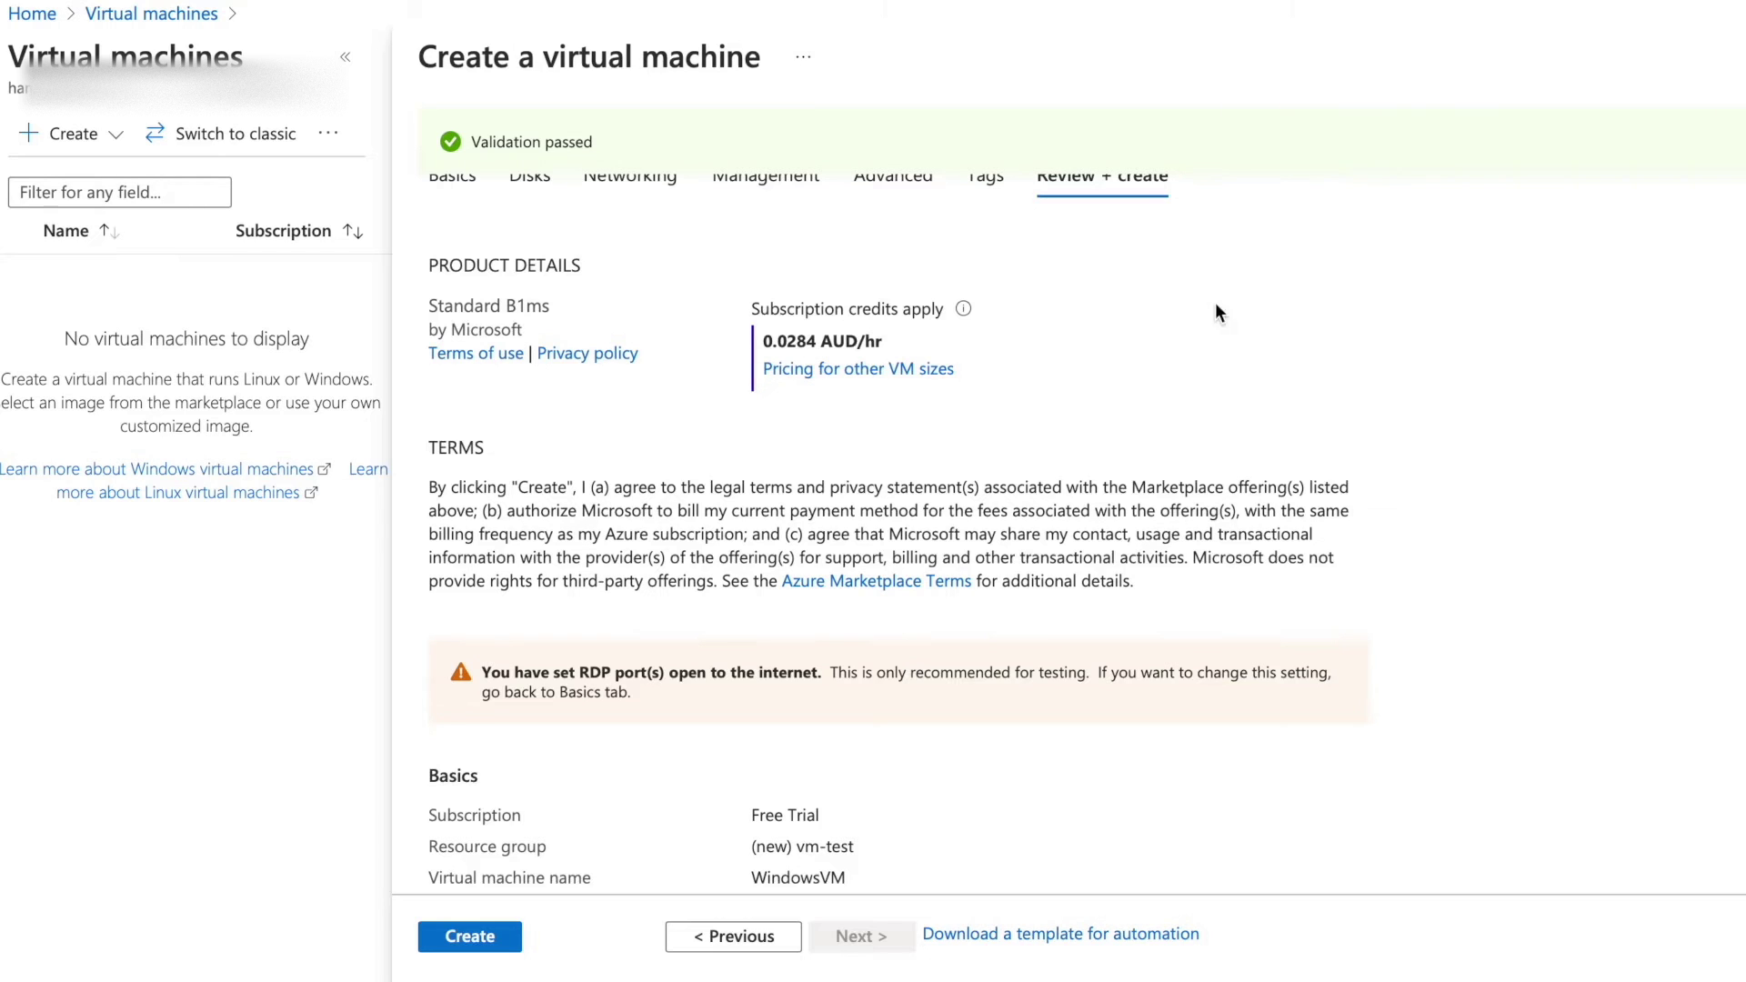
In a new Safari tab, search 'par' and reach the Parallels Desktop 16 for Mac page.
key("super+t")
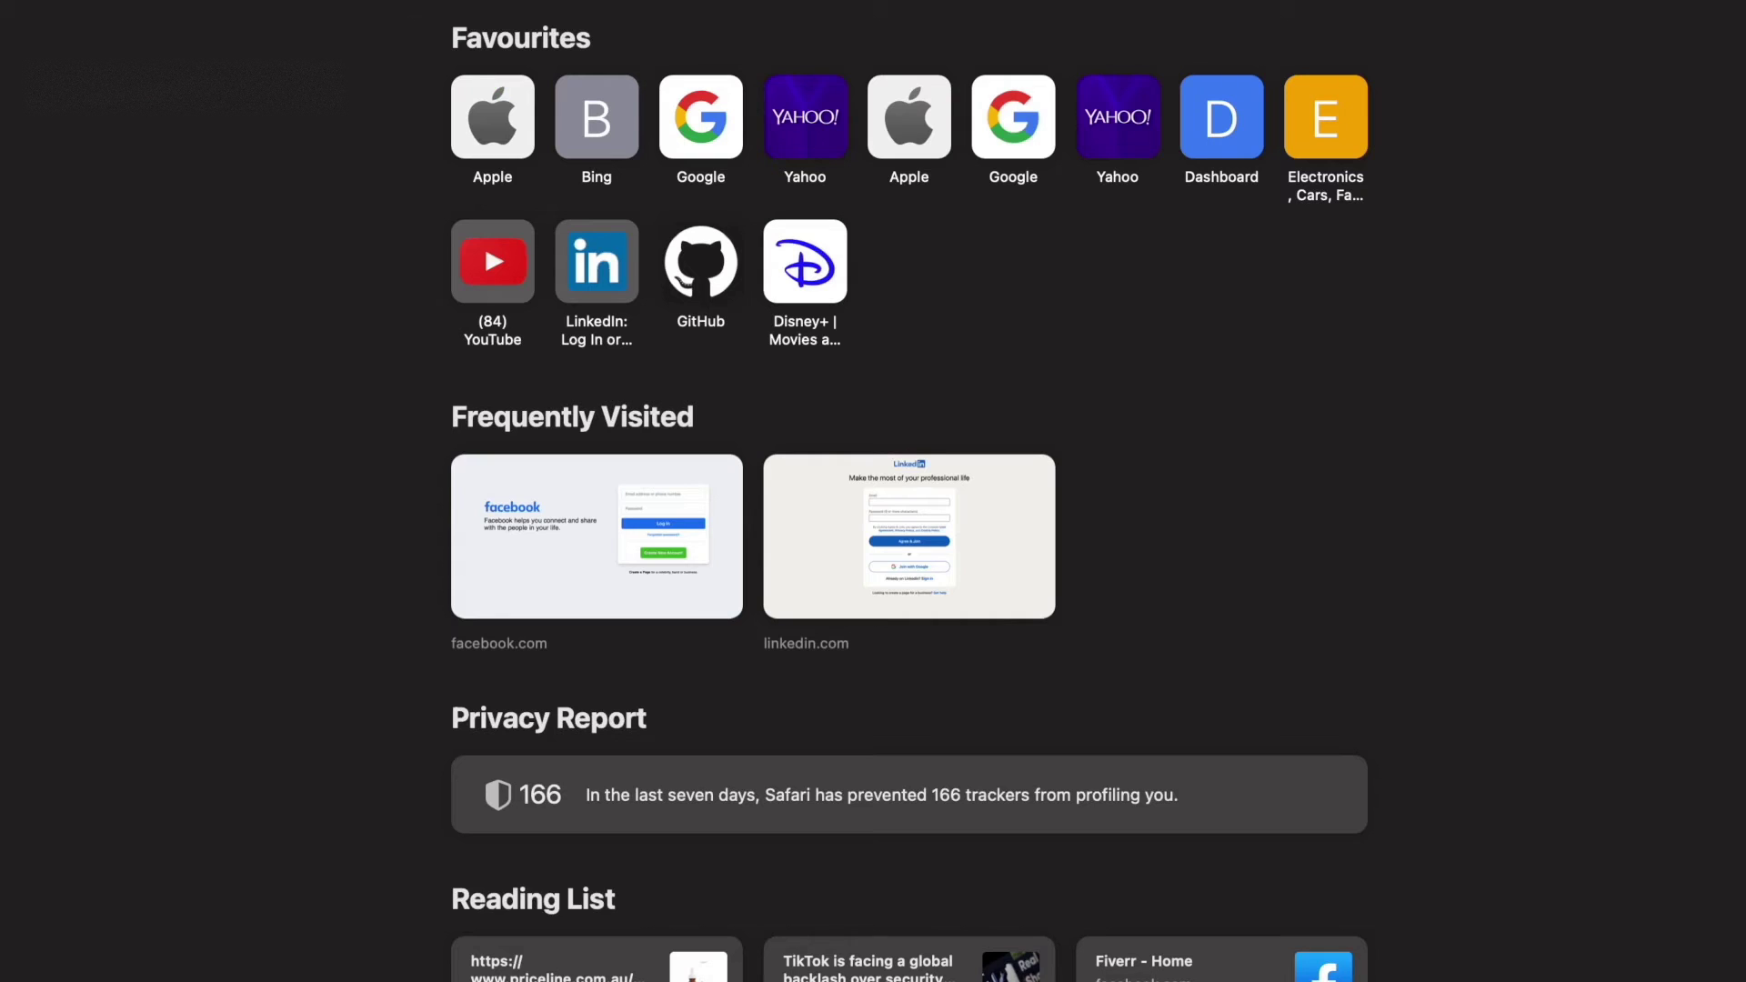
type("par")
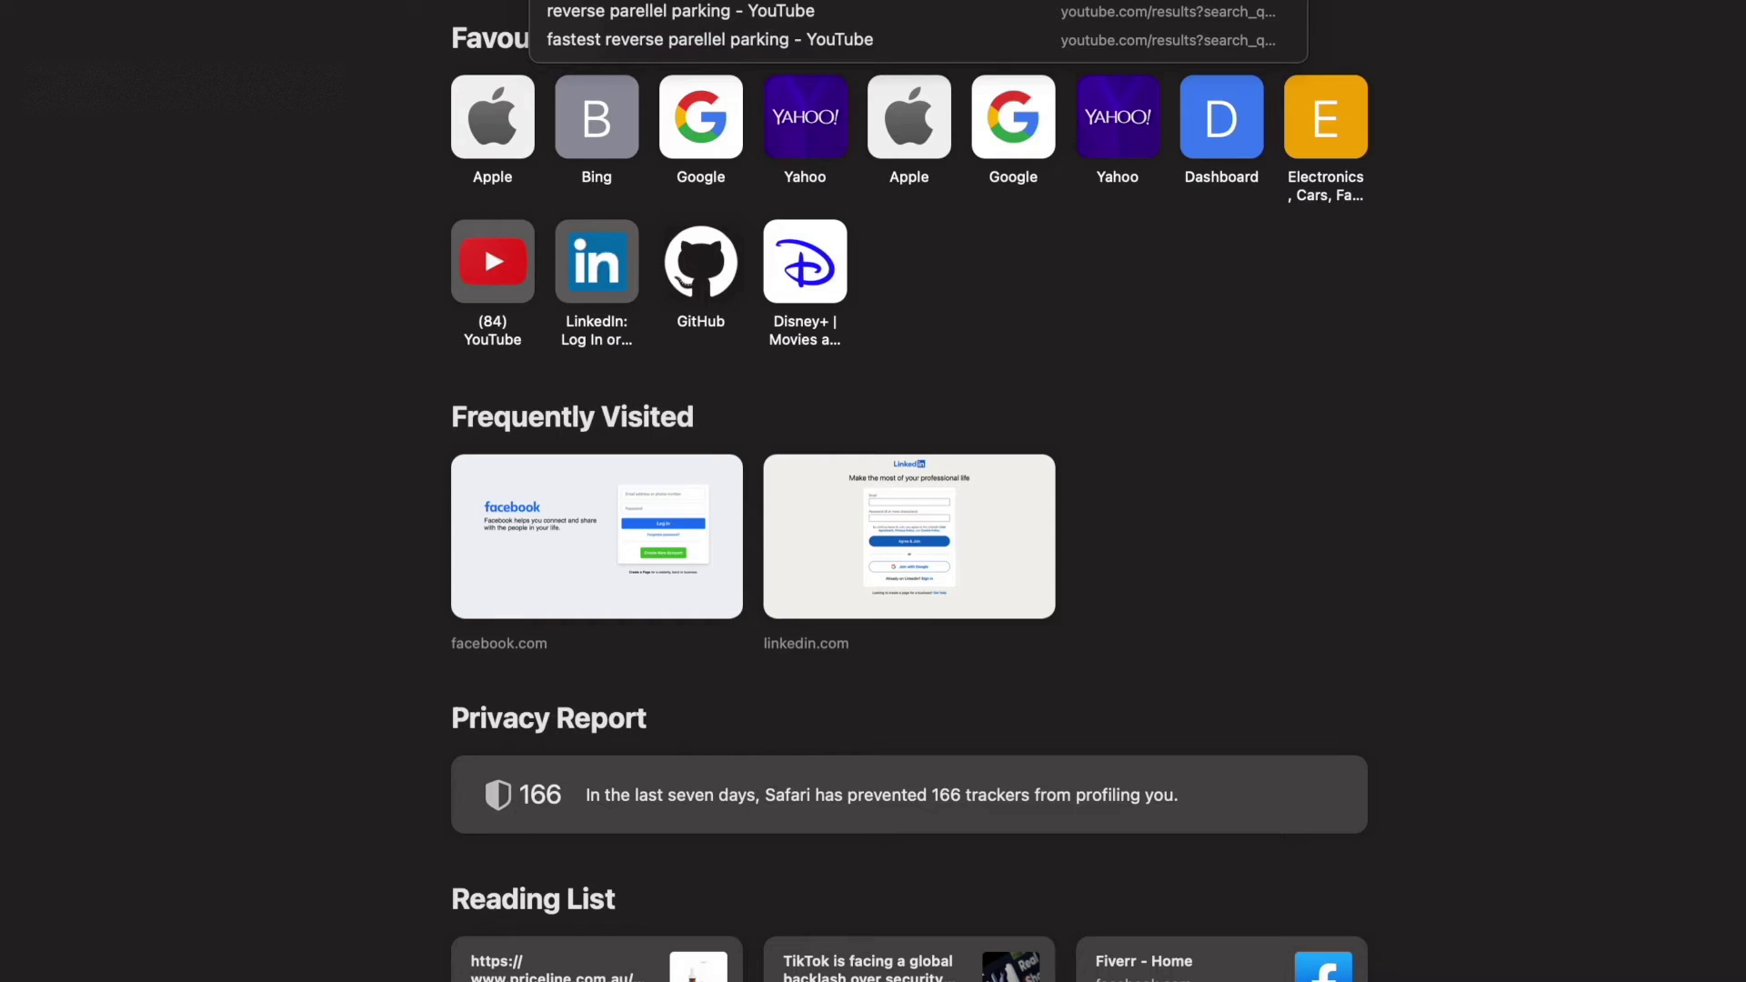
key("Return")
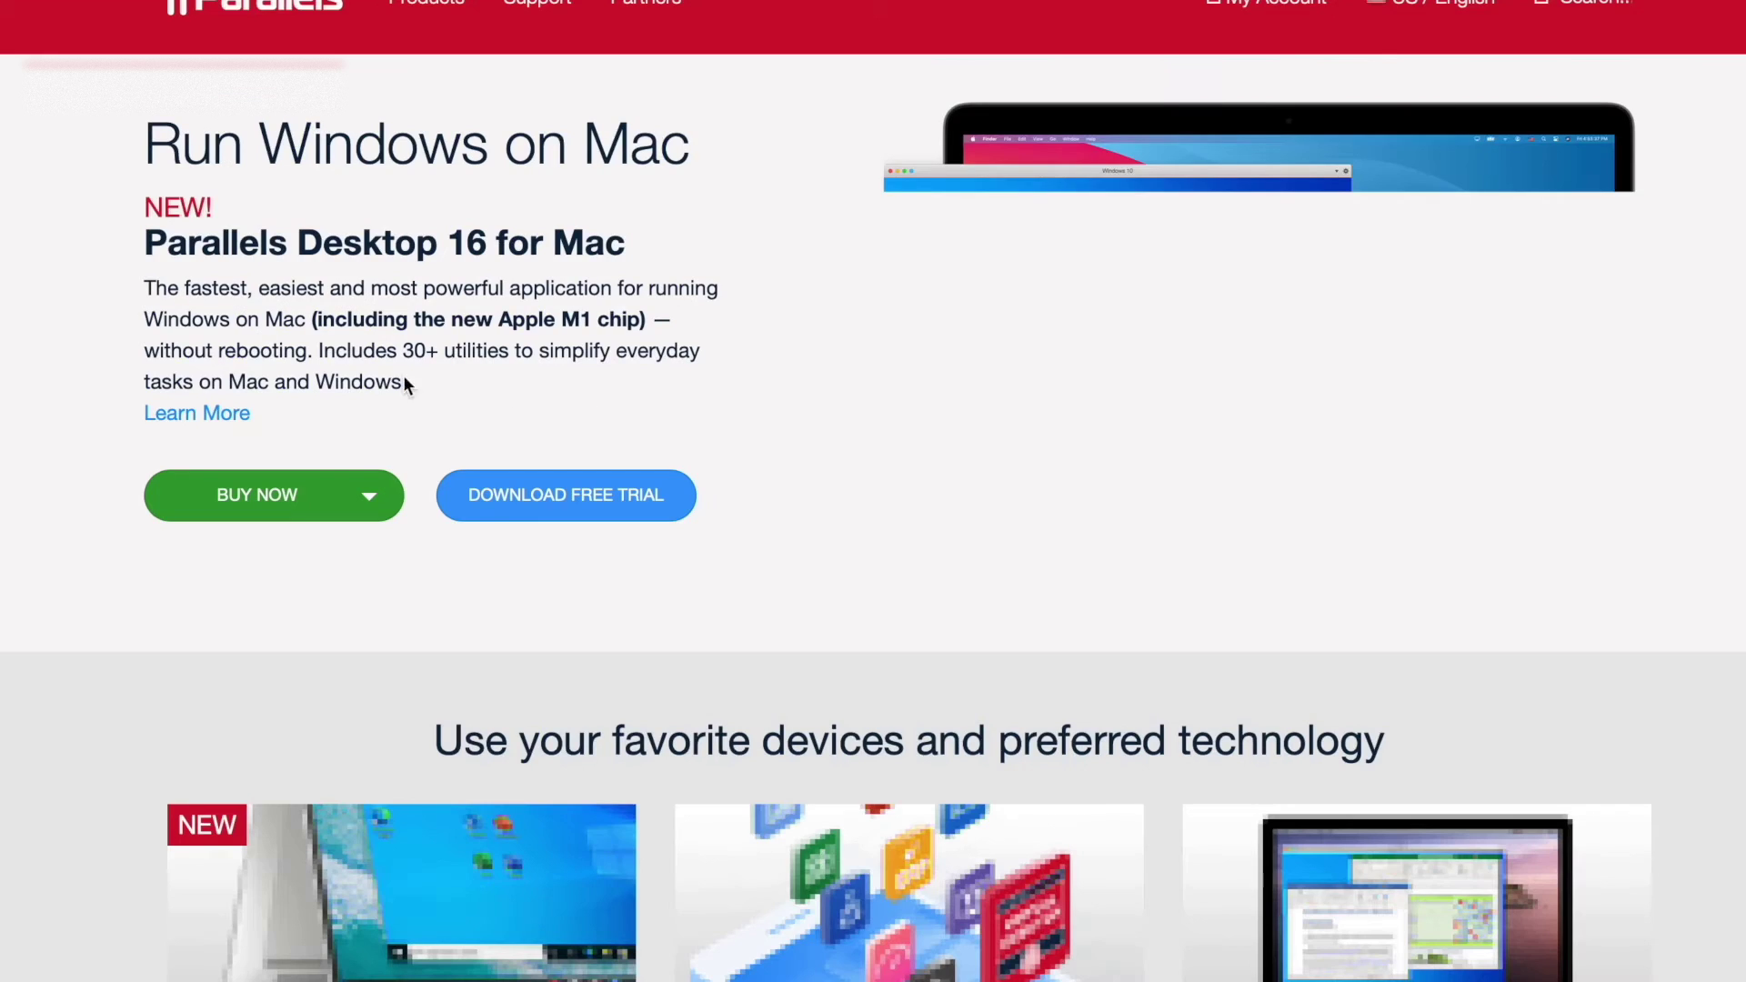
scroll(402, 401, "down", 1)
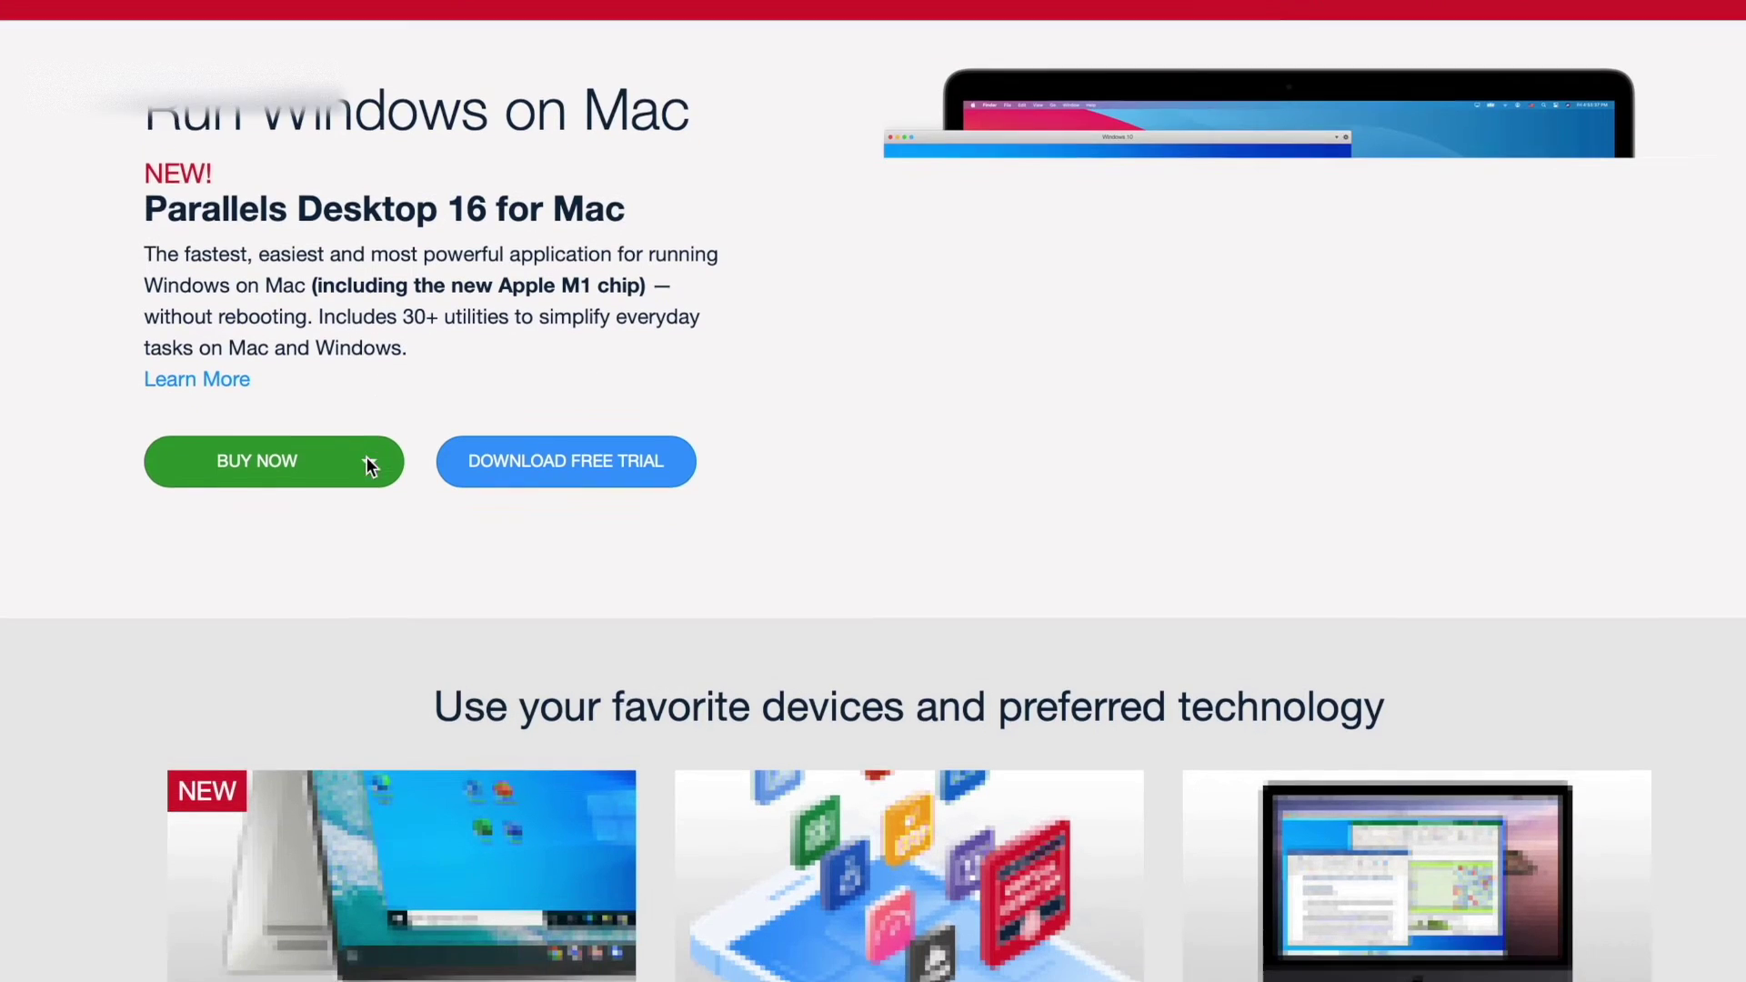
Choose a new Parallels Desktop licence and review the editions and prices, from 109.95 AUD.
scroll(368, 457, "down", 4)
scroll(476, 460, "up", 5)
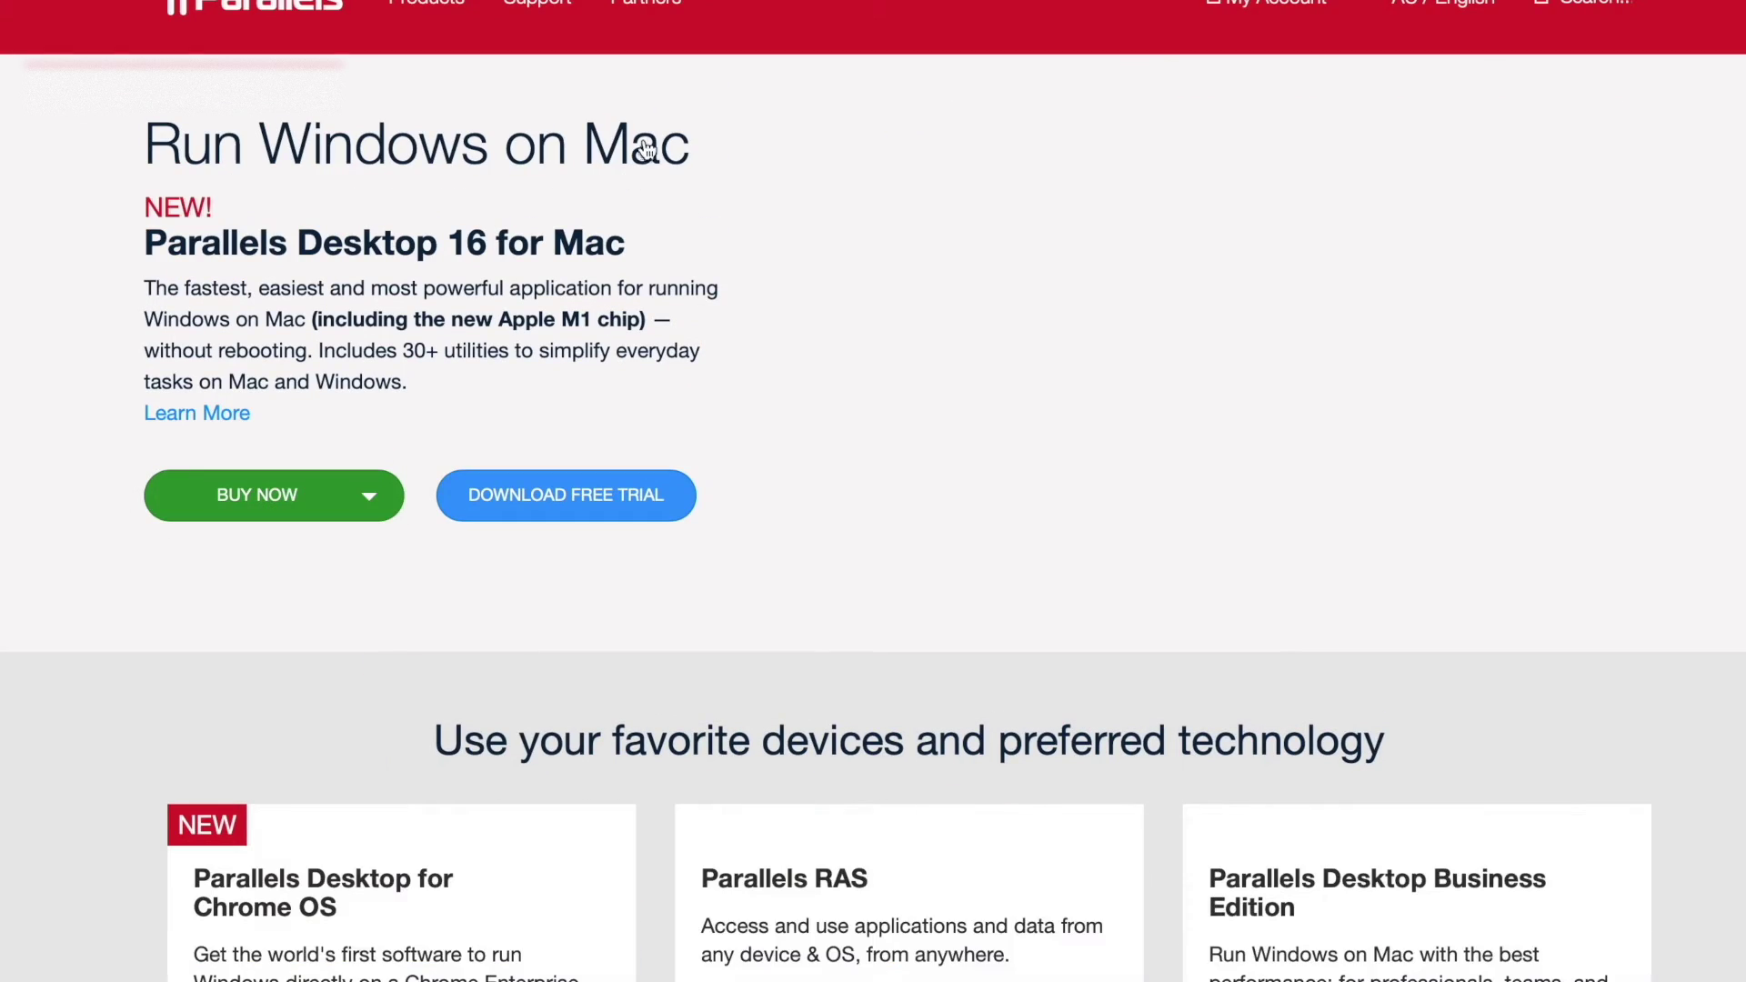
left_click(369, 501)
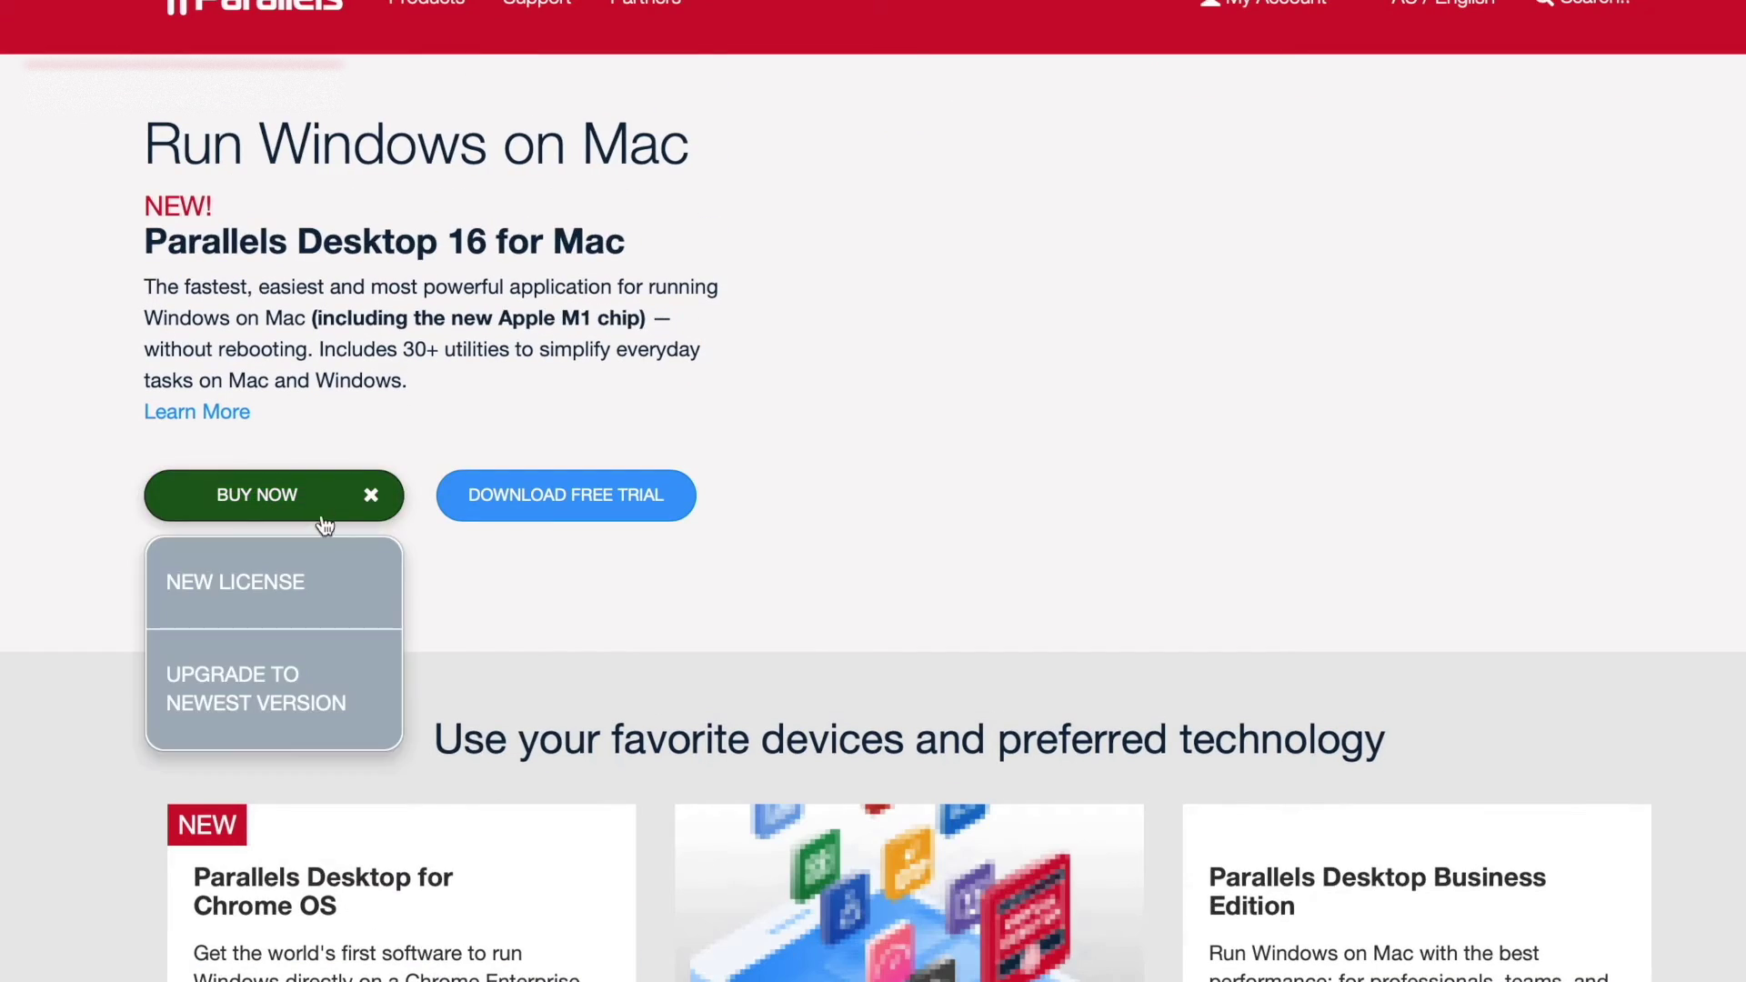
left_click(348, 596)
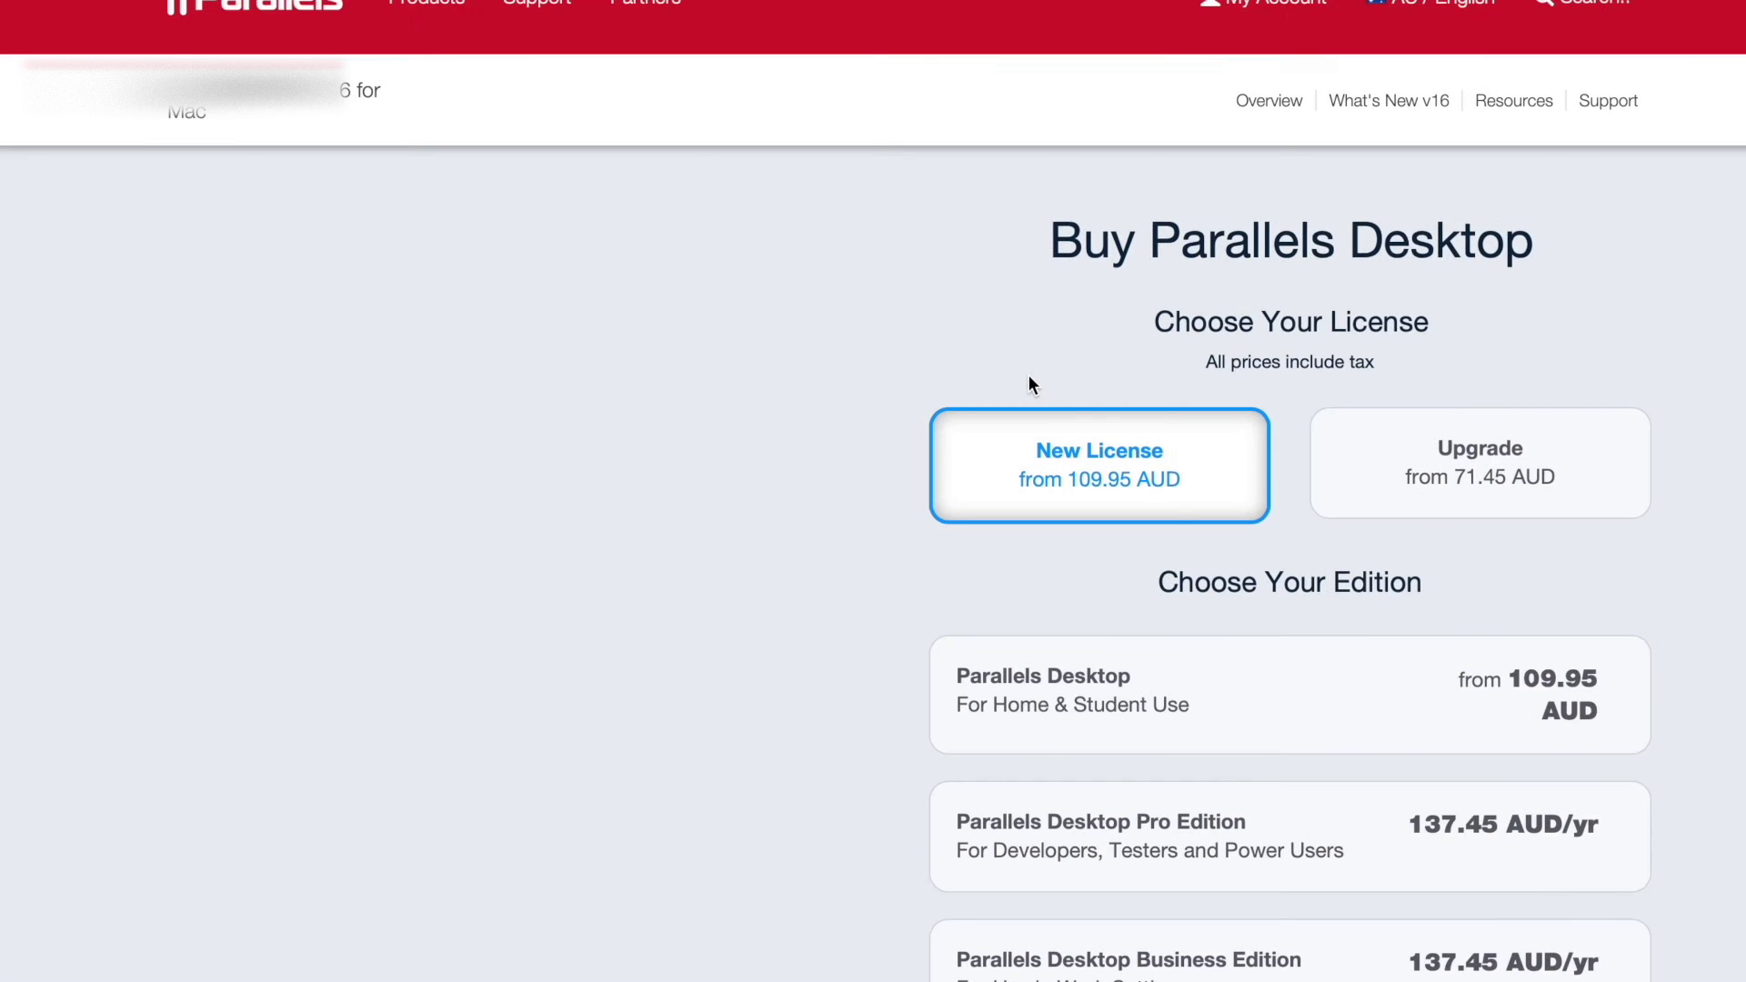
scroll(1237, 541, "down", 2)
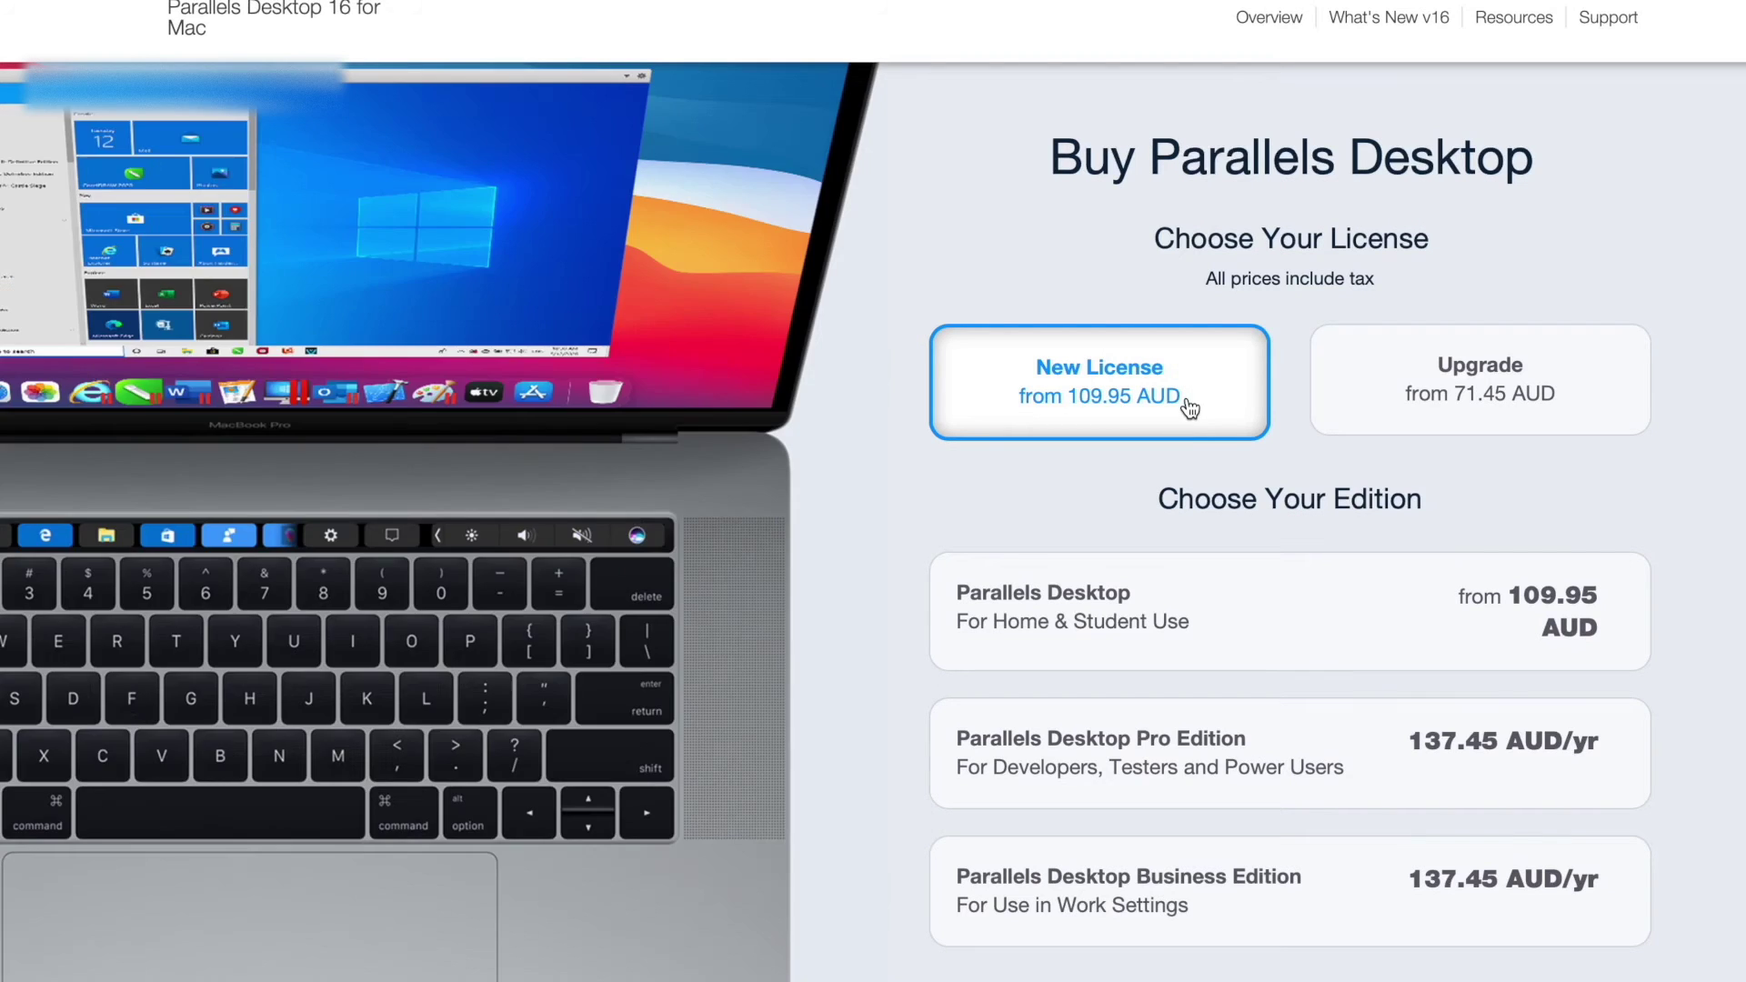
scroll(1190, 411, "down", 3)
scroll(1189, 409, "down", 5)
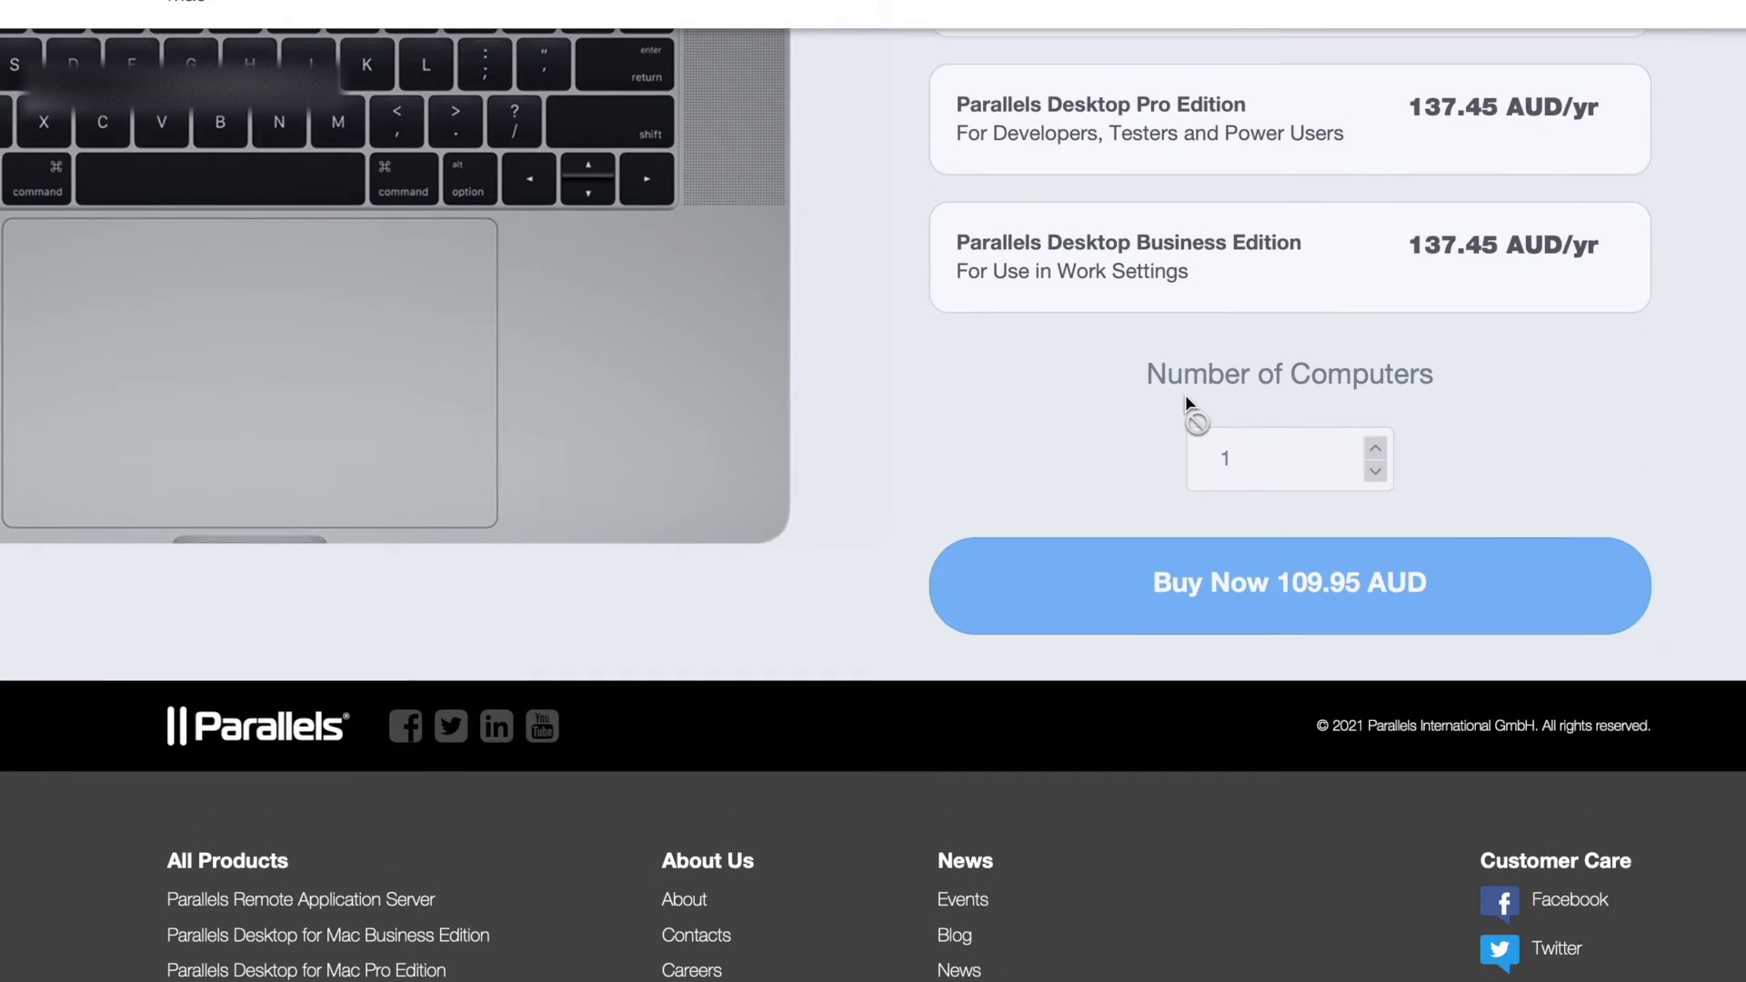
scroll(1186, 394, "up", 9)
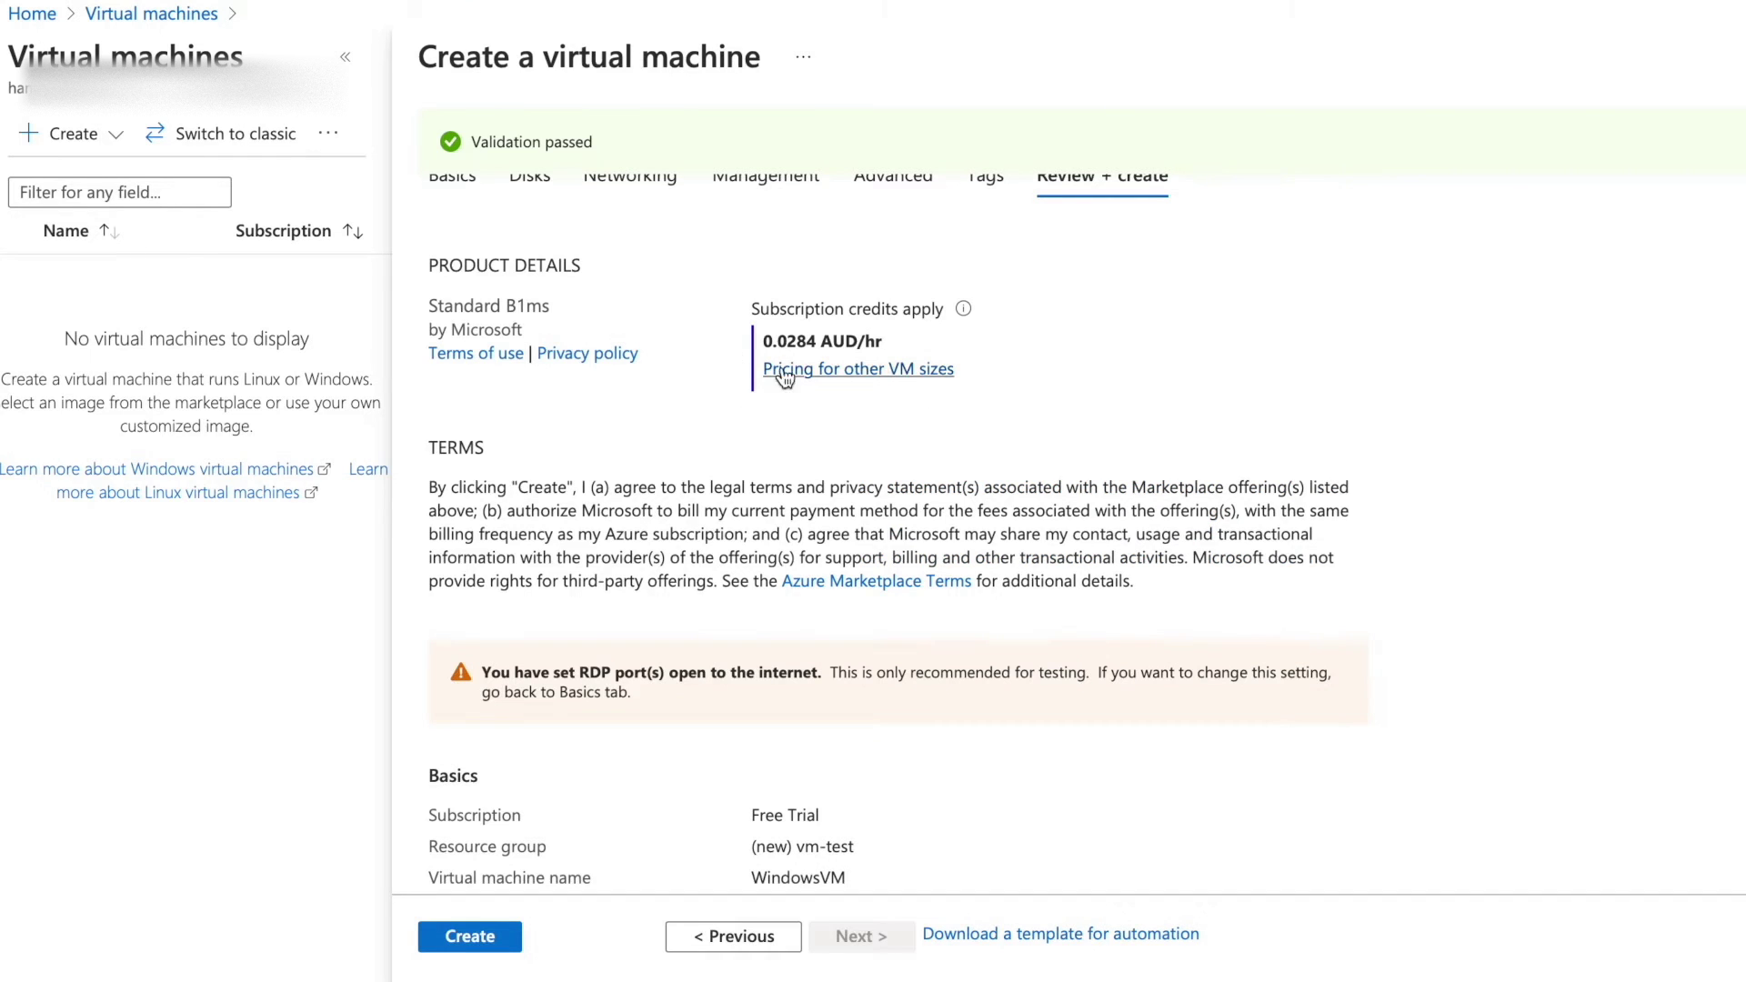
Review the WindowsVM summary and create the virtual machine in resource group vm-test.
scroll(649, 449, "down", 1)
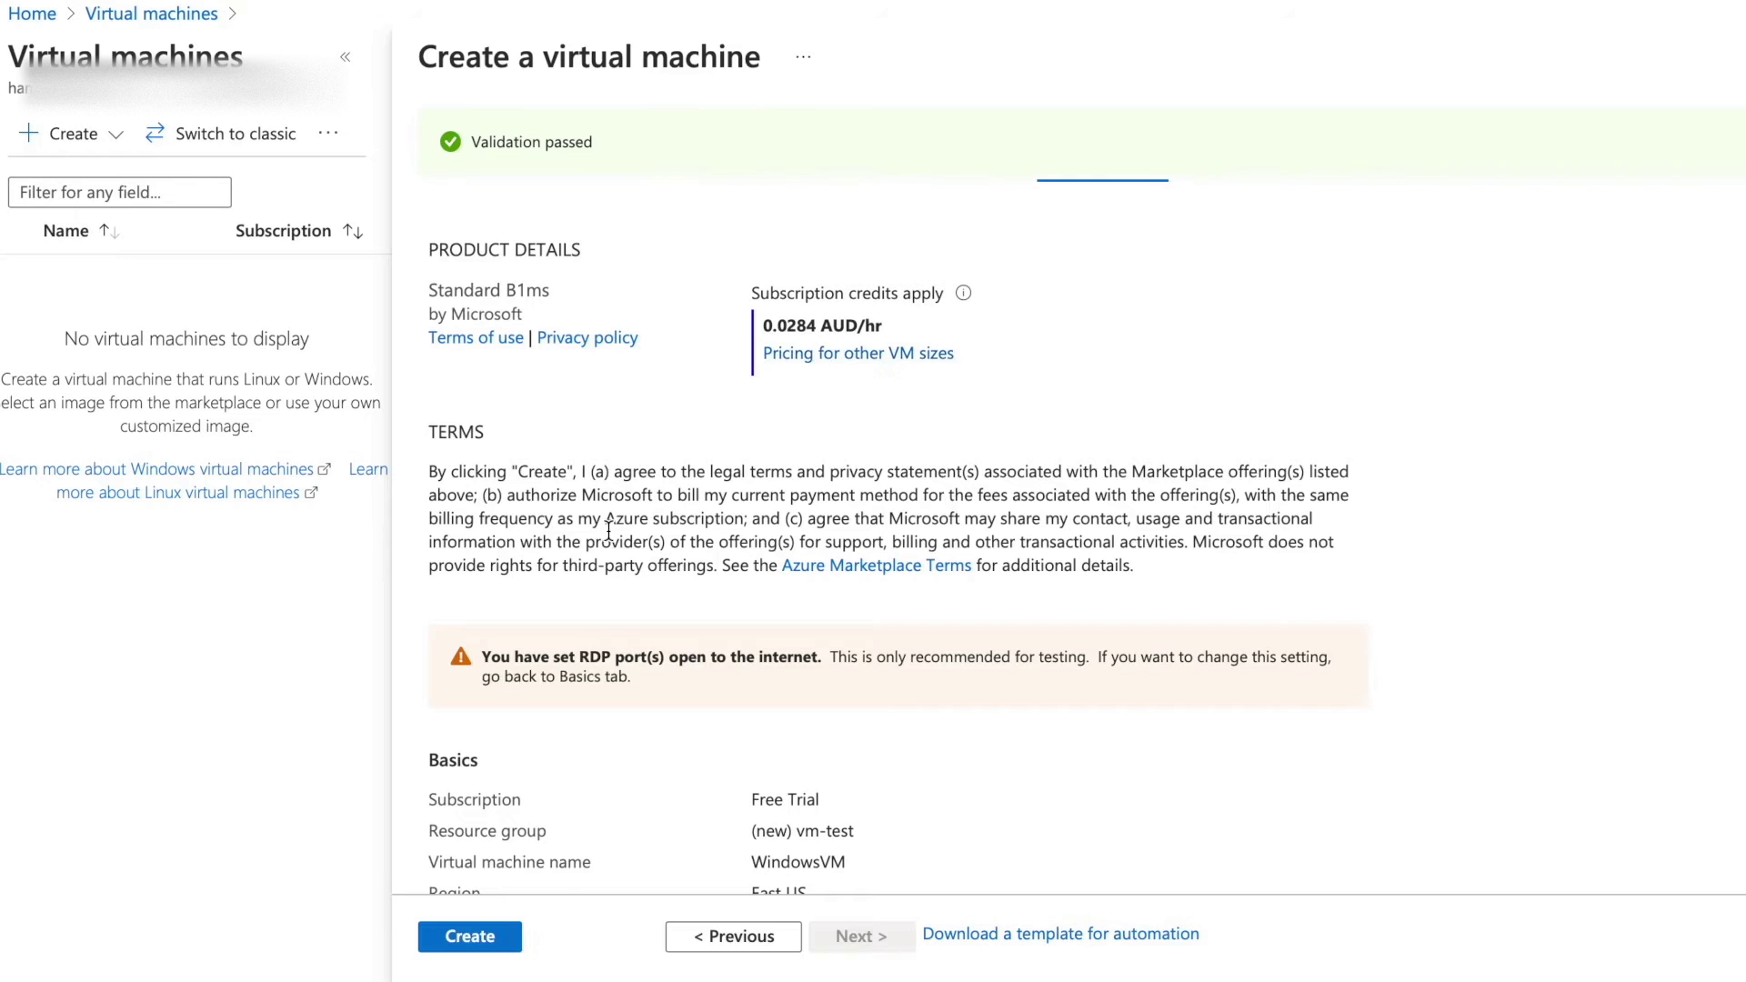
scroll(608, 530, "down", 5)
scroll(608, 530, "down", 7)
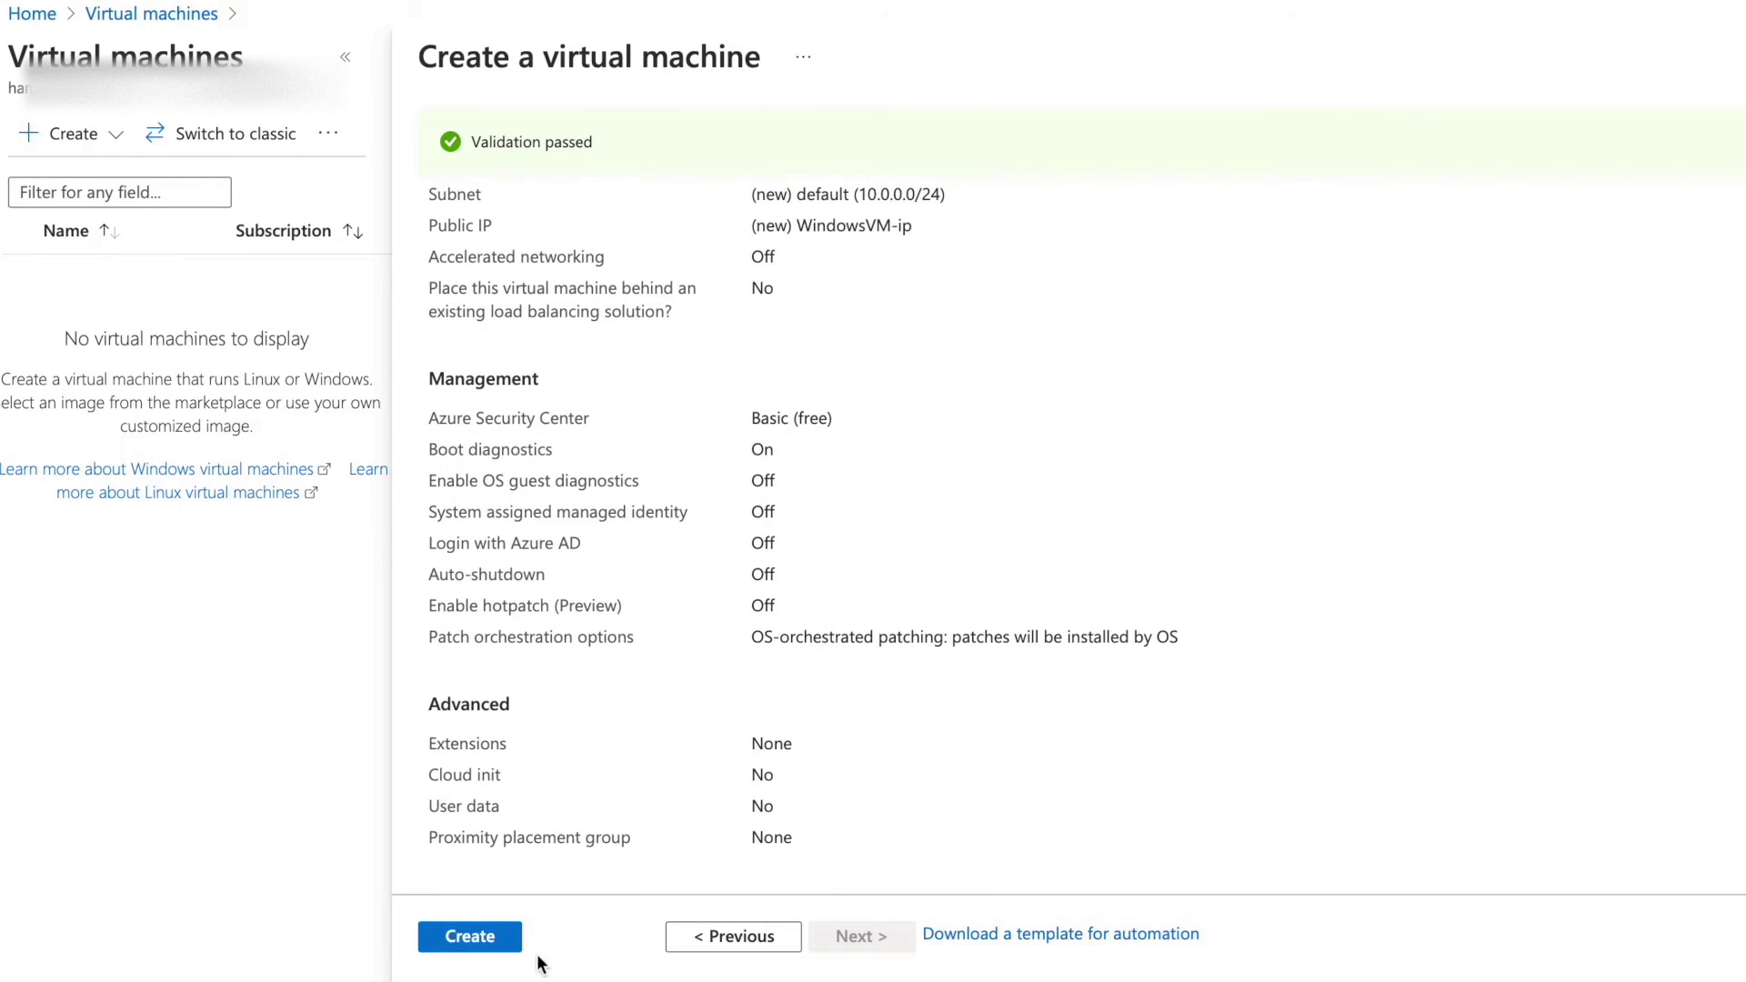
left_click(492, 948)
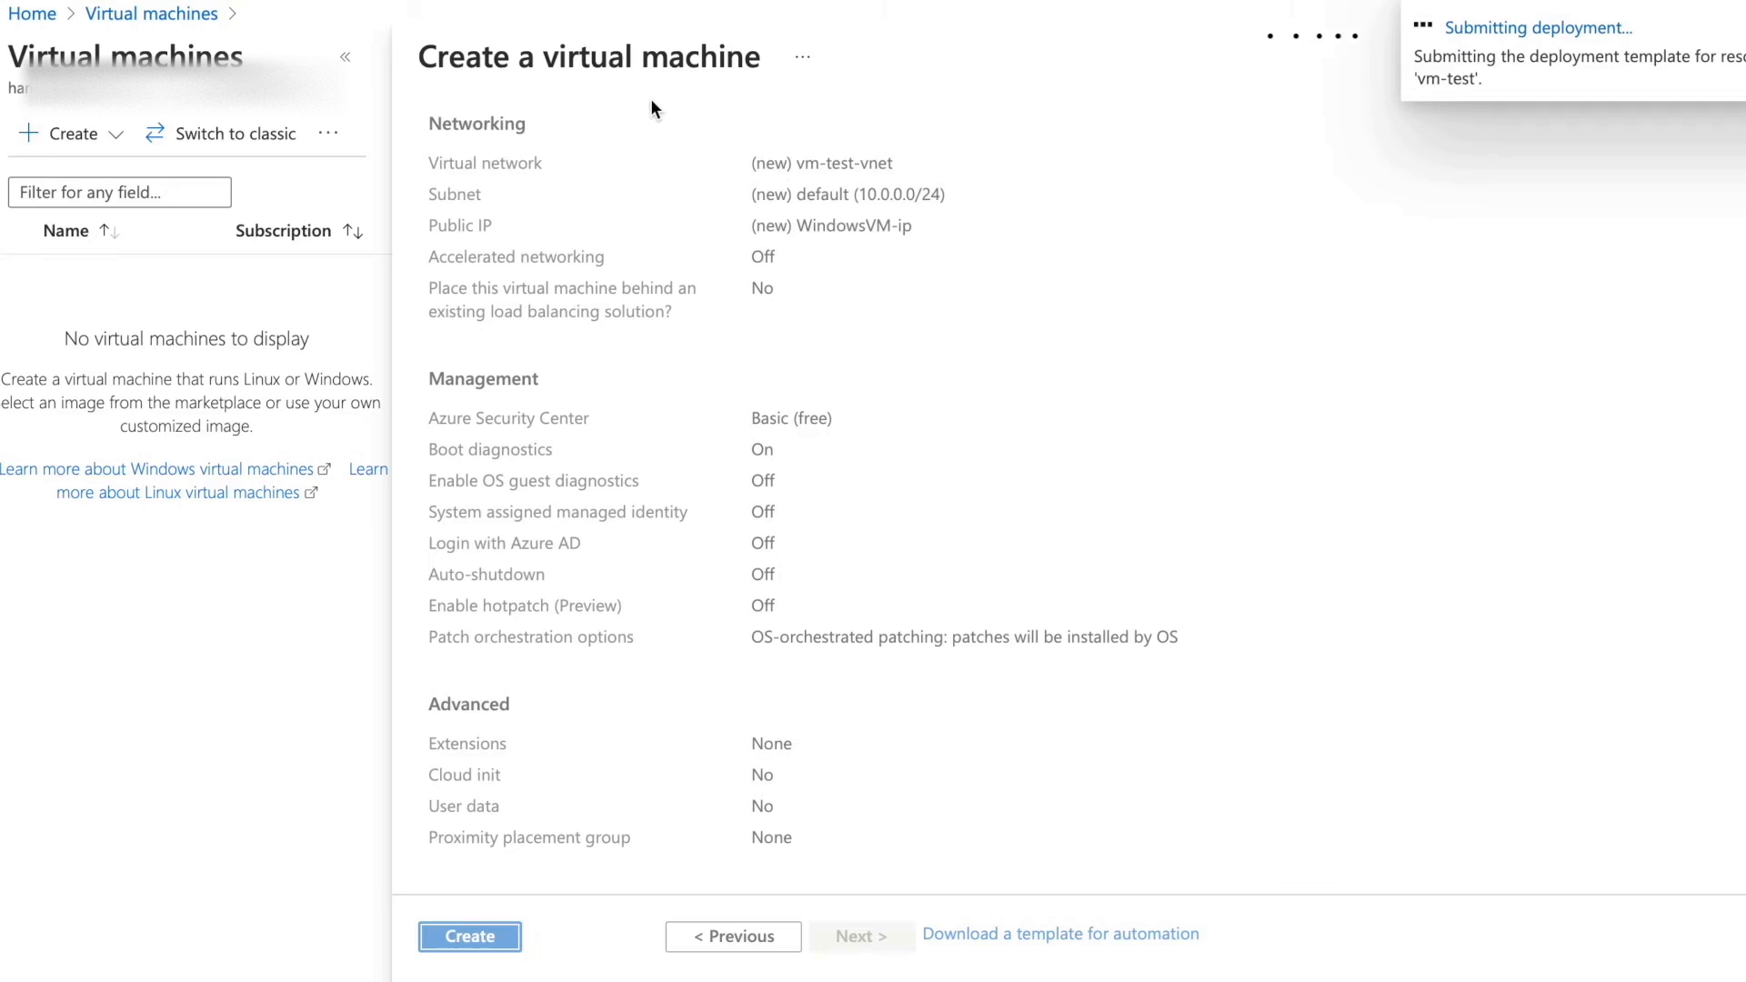
Open the in-progress WindowsVM deployment's details from Notifications and follow its resource progress.
left_click(1339, 3)
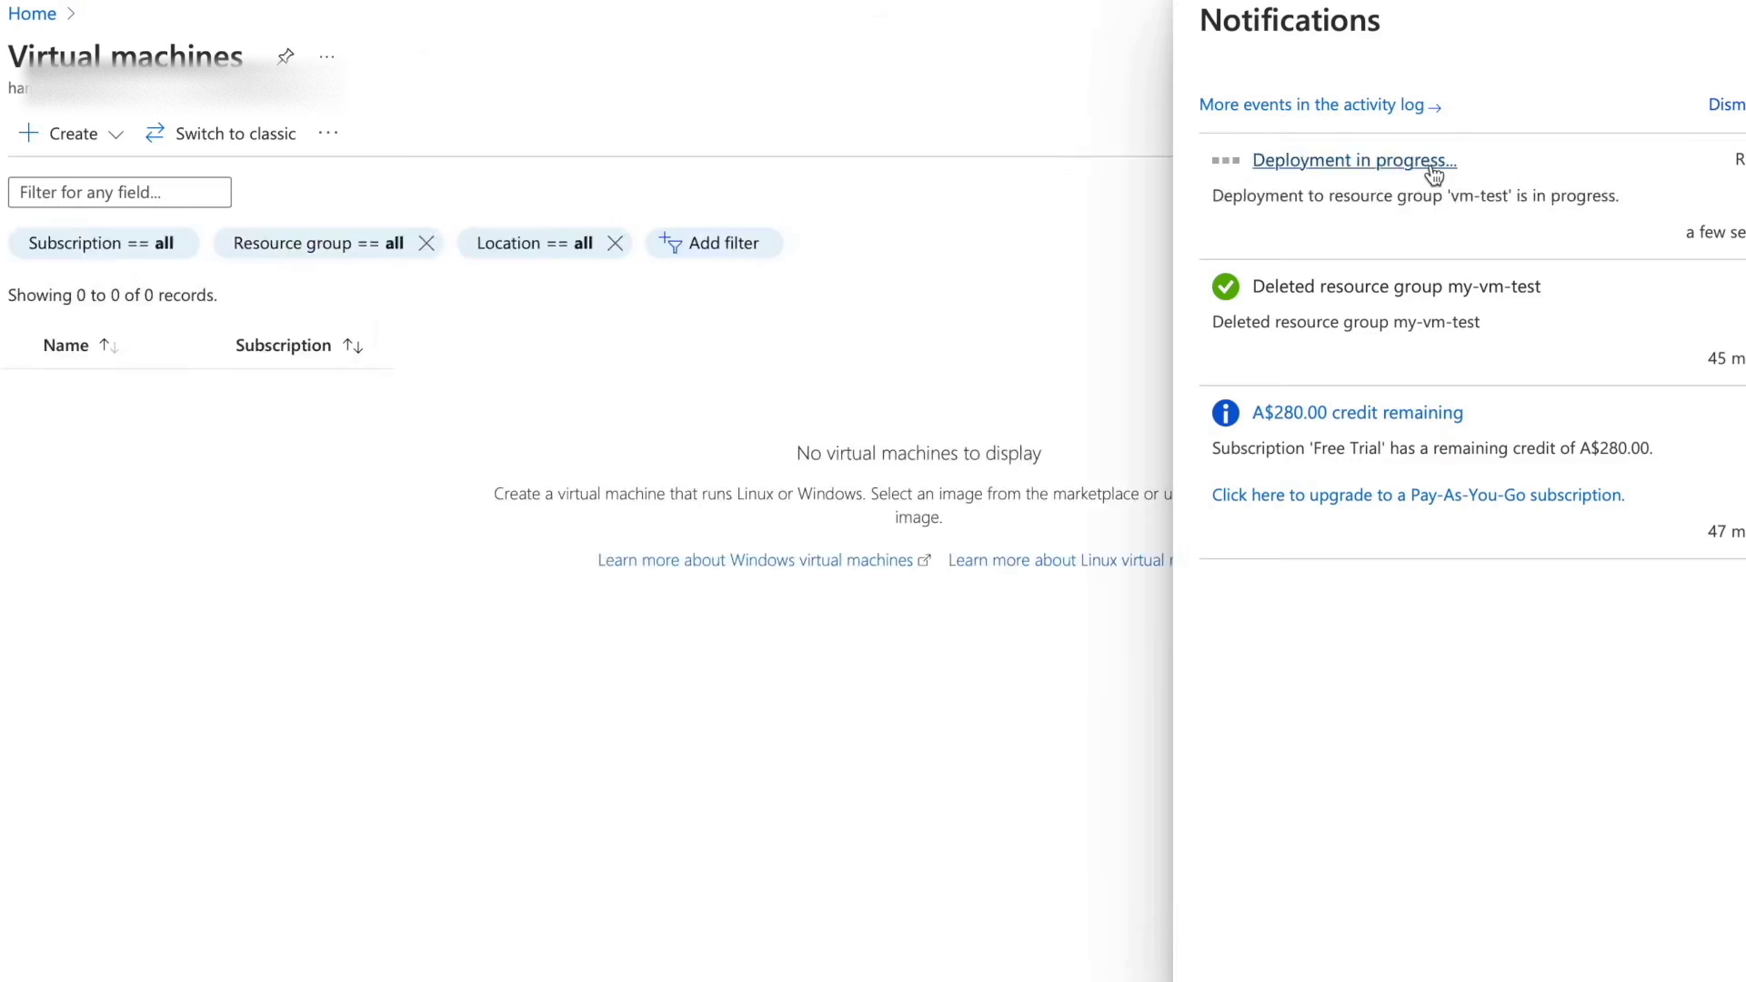
left_click(1432, 164)
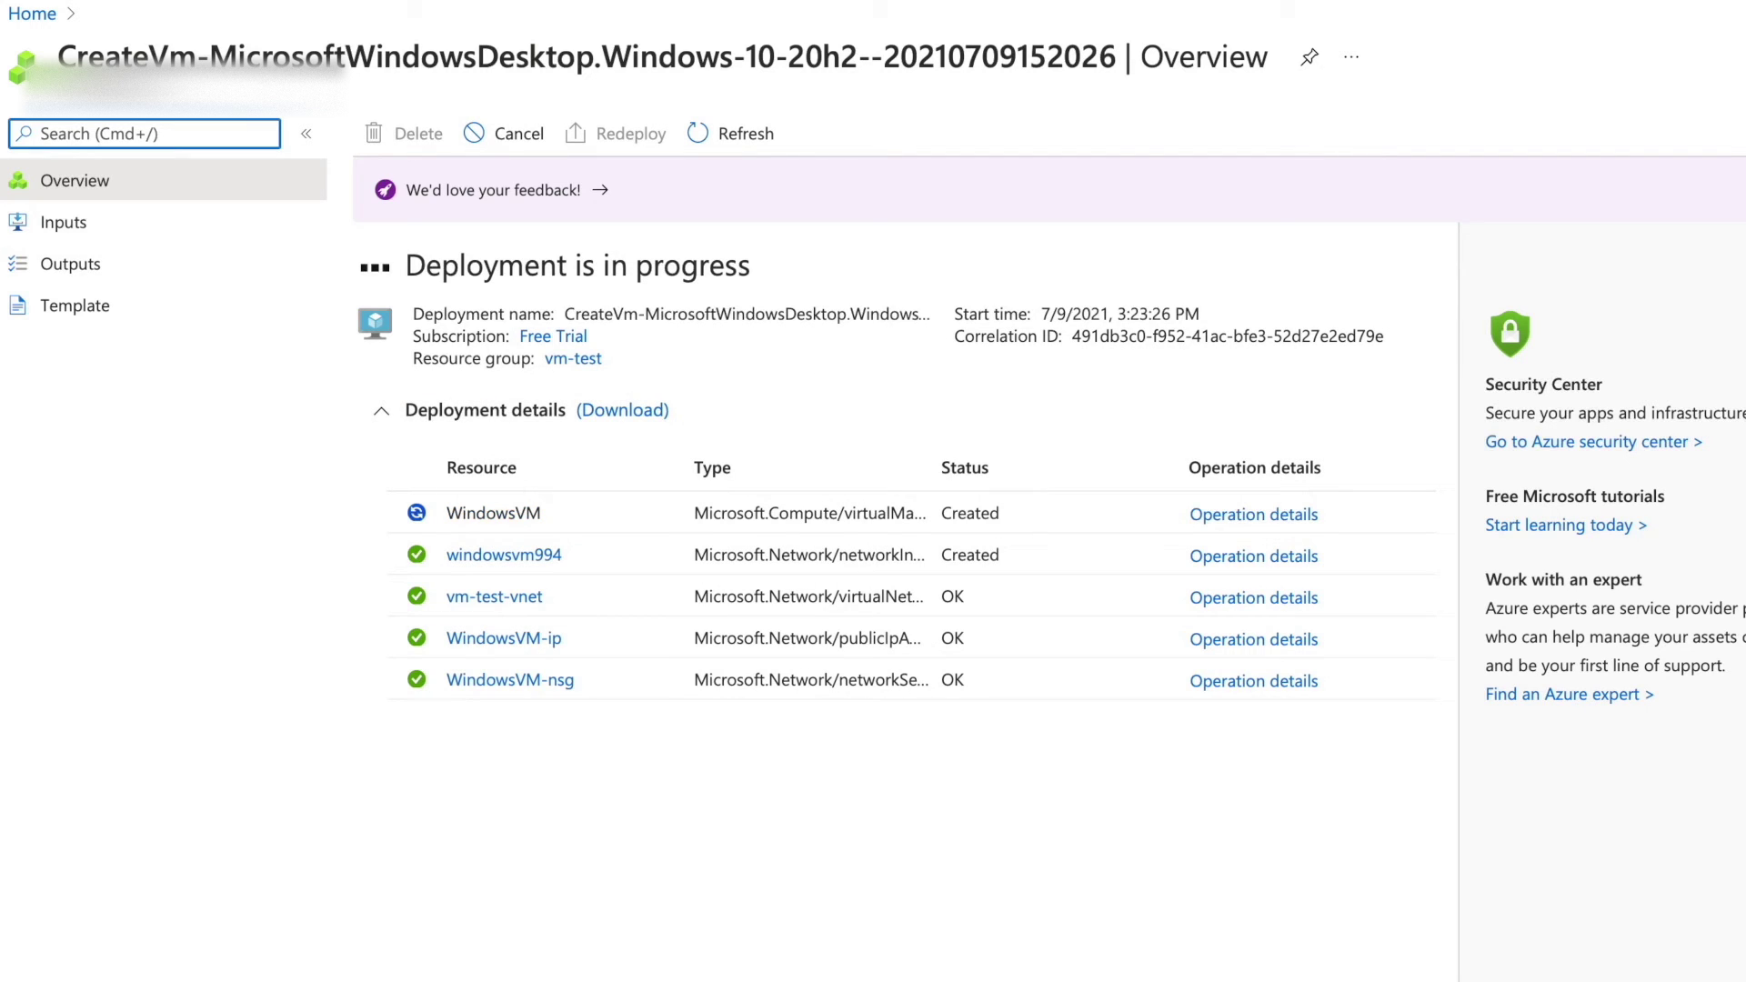
left_click(1398, 1)
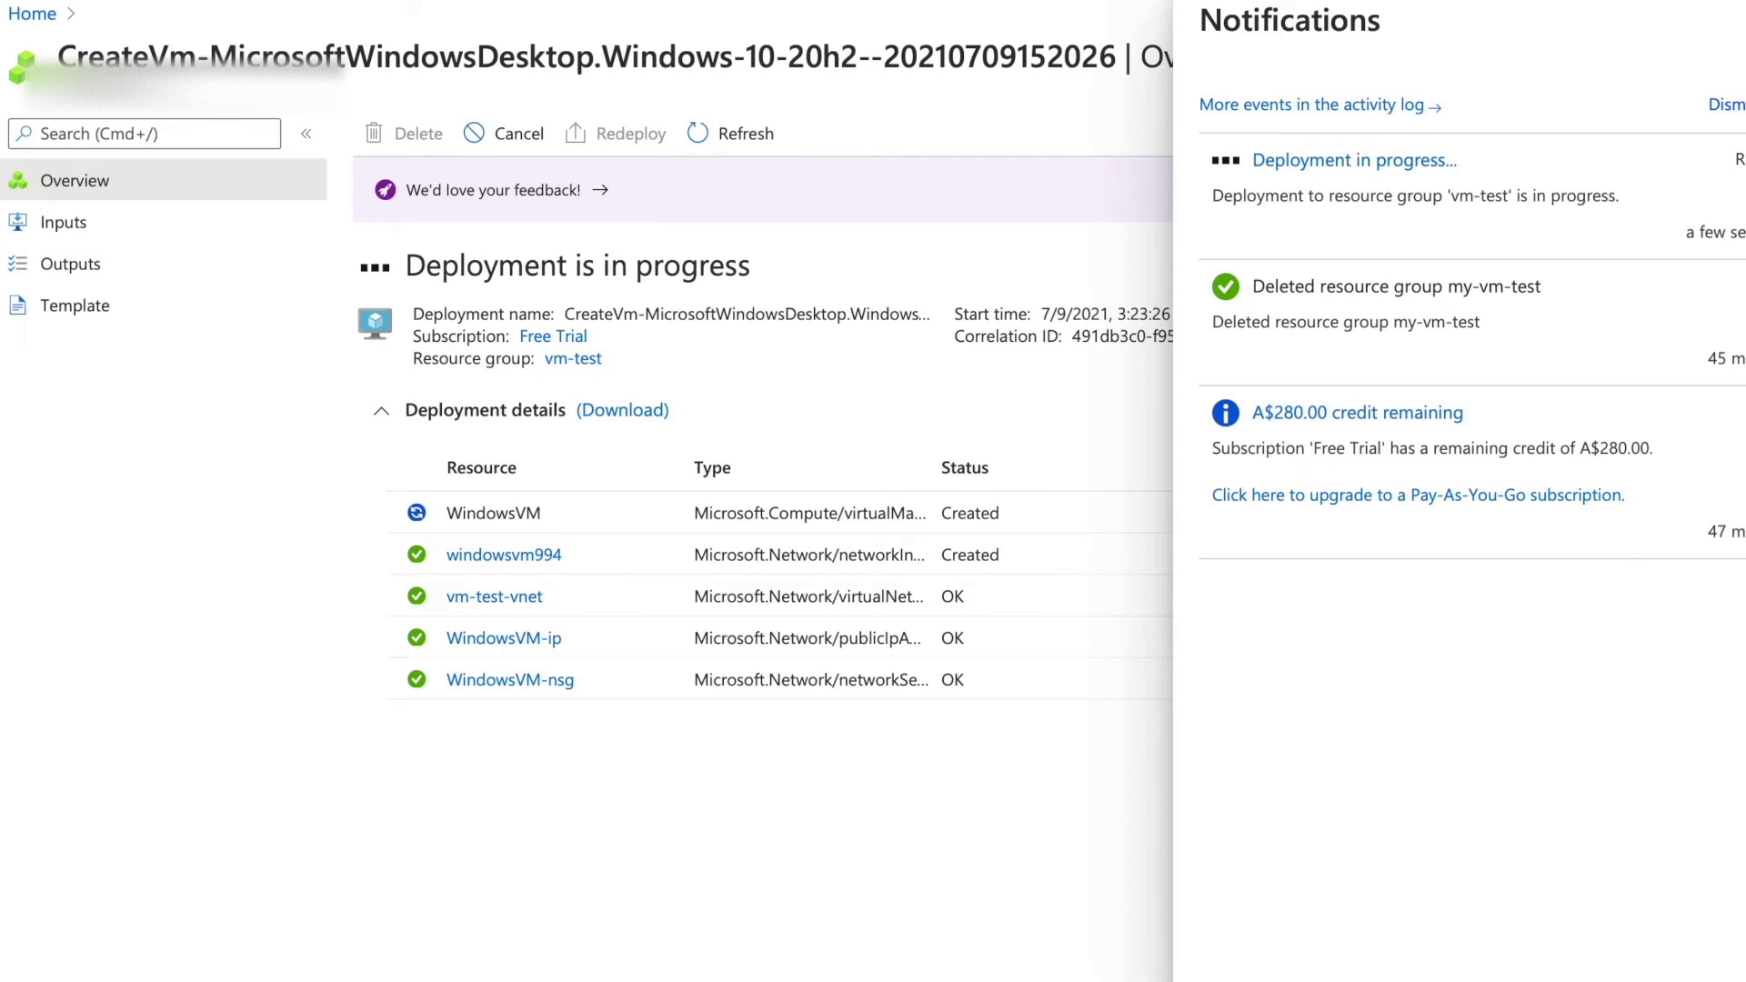
left_click(1159, 391)
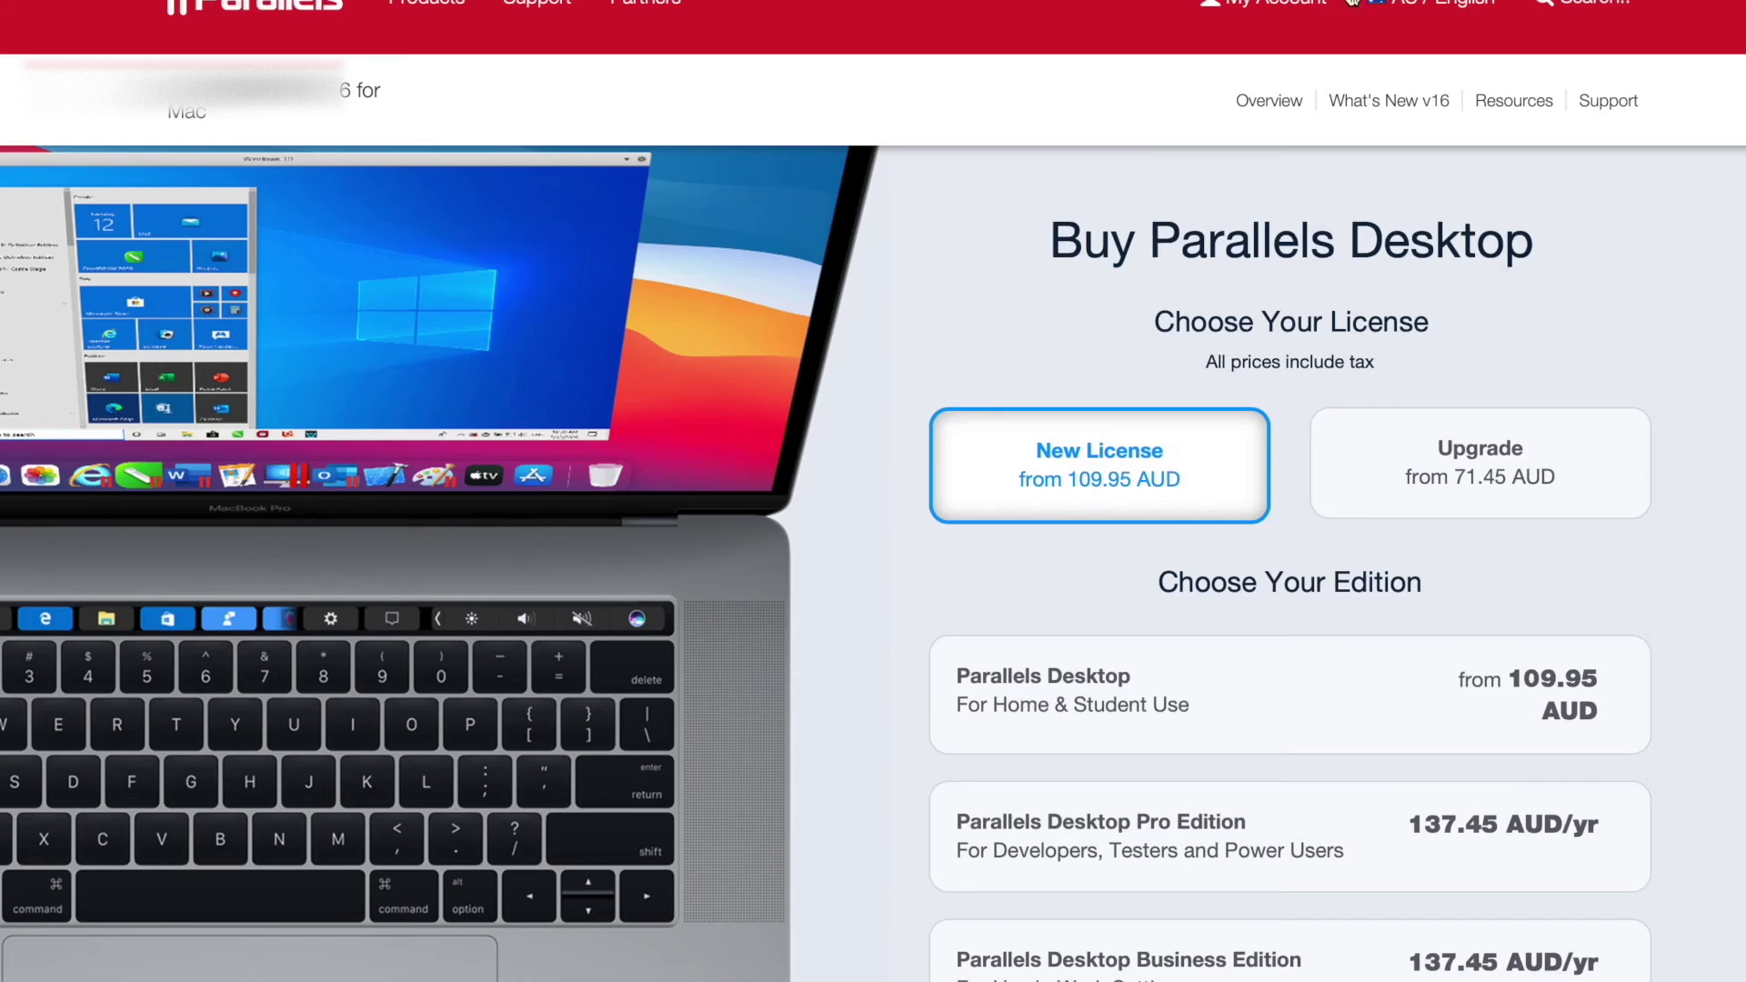
scroll(848, 587, "down", 8)
scroll(849, 584, "up", 1)
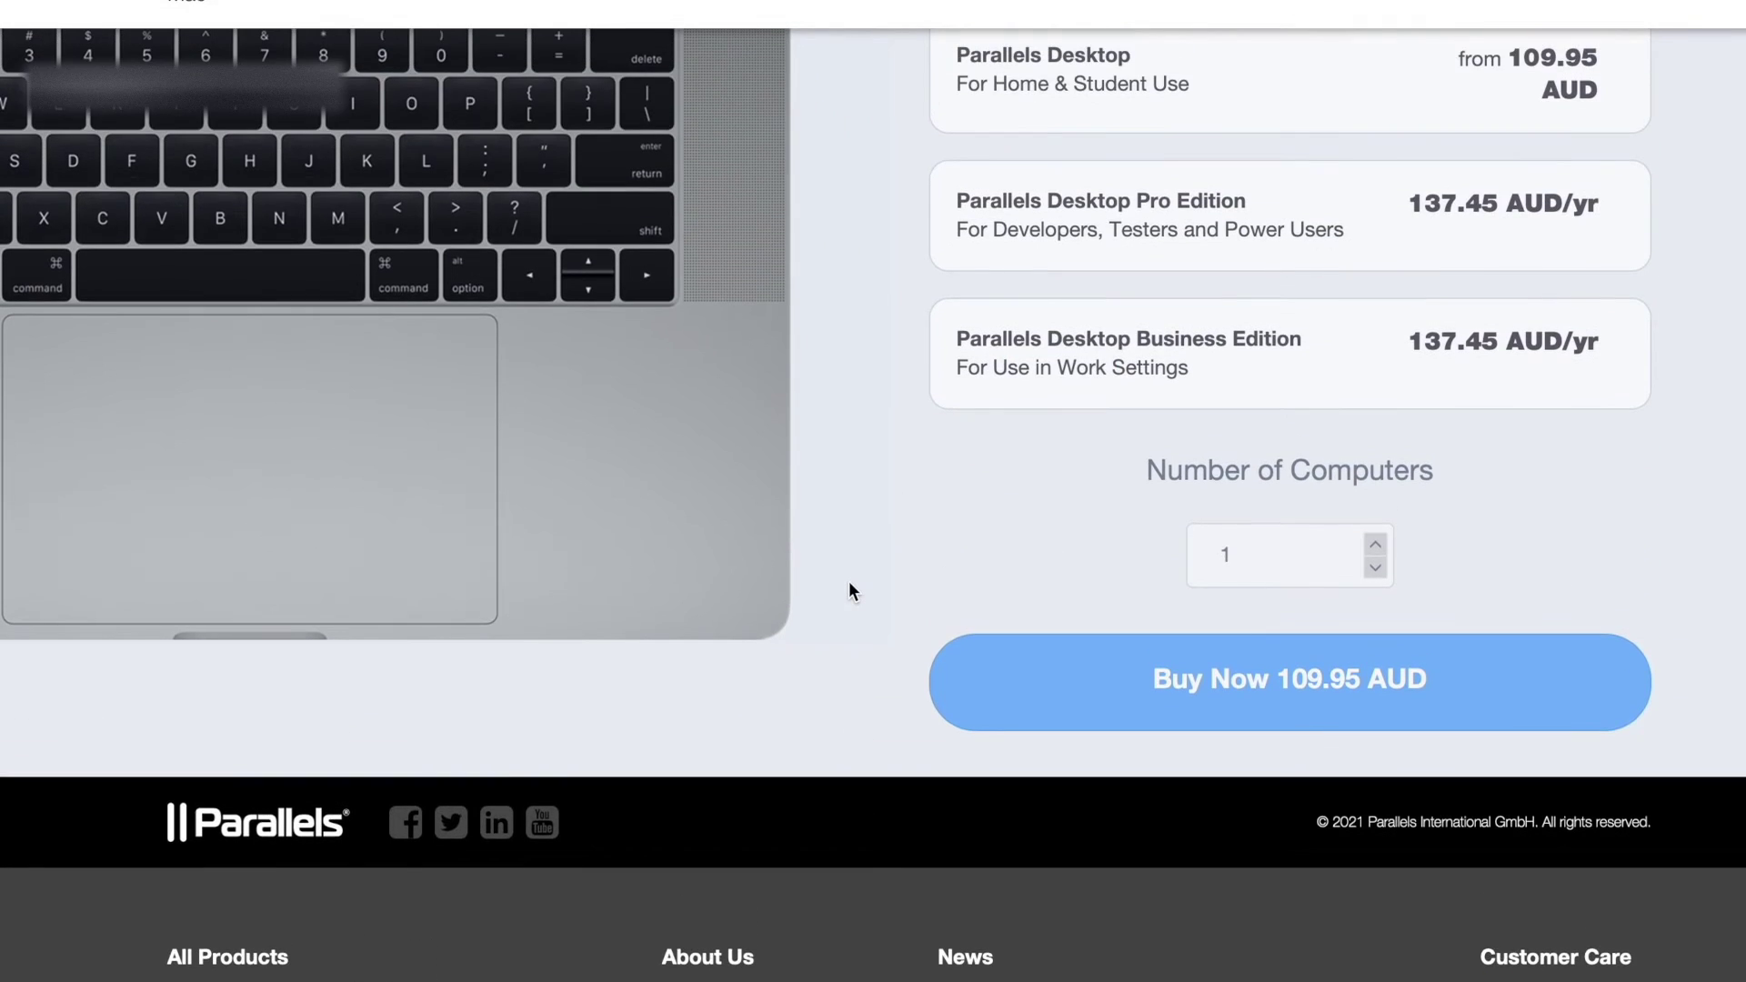
scroll(848, 585, "up", 5)
scroll(848, 585, "down", 4)
scroll(849, 583, "up", 2)
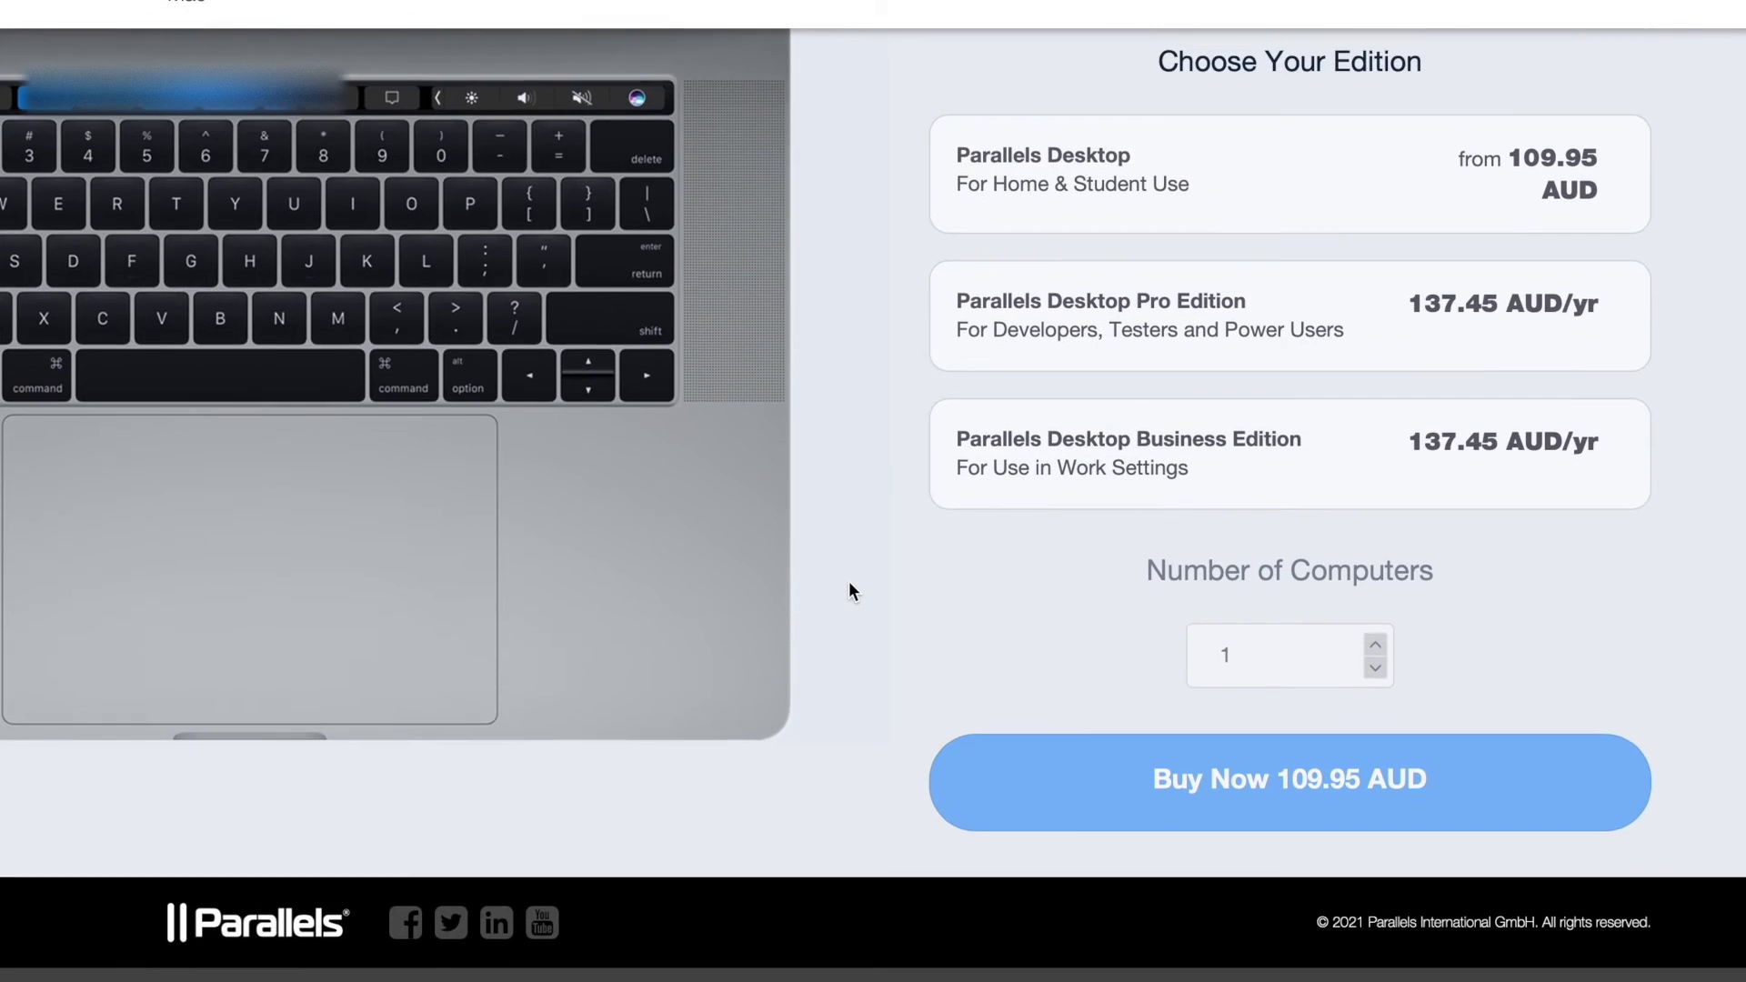
scroll(1115, 502, "up", 6)
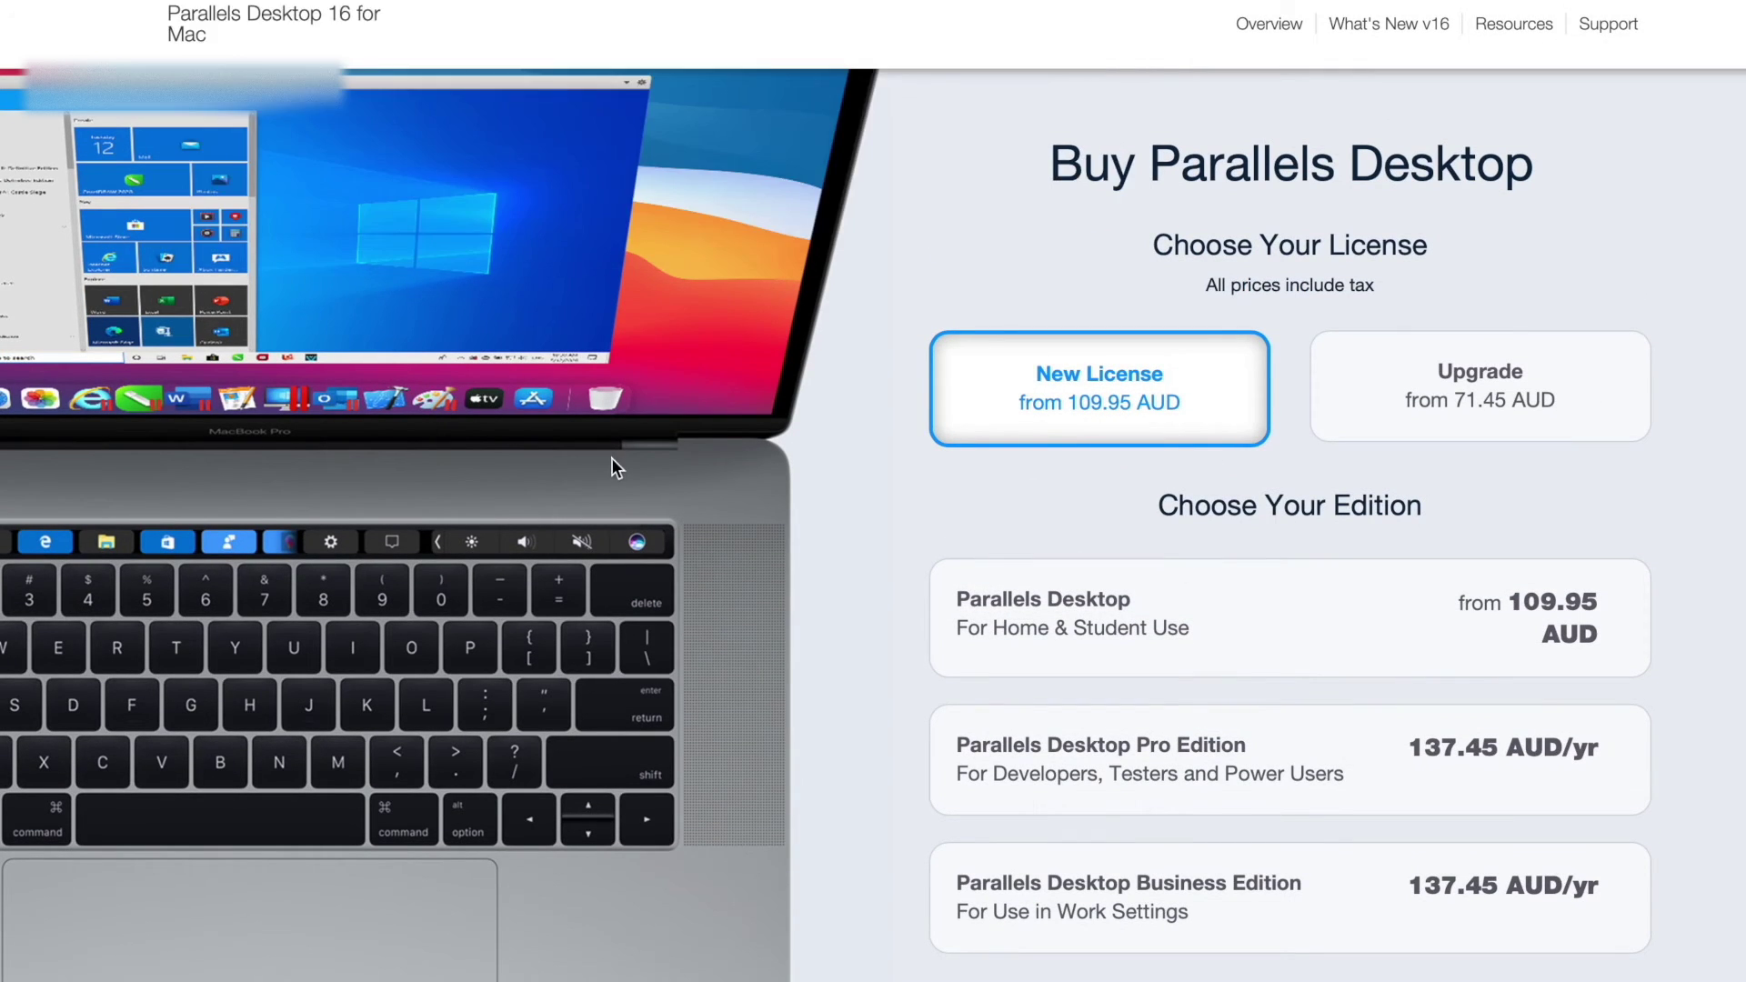
scroll(607, 453, "down", 1)
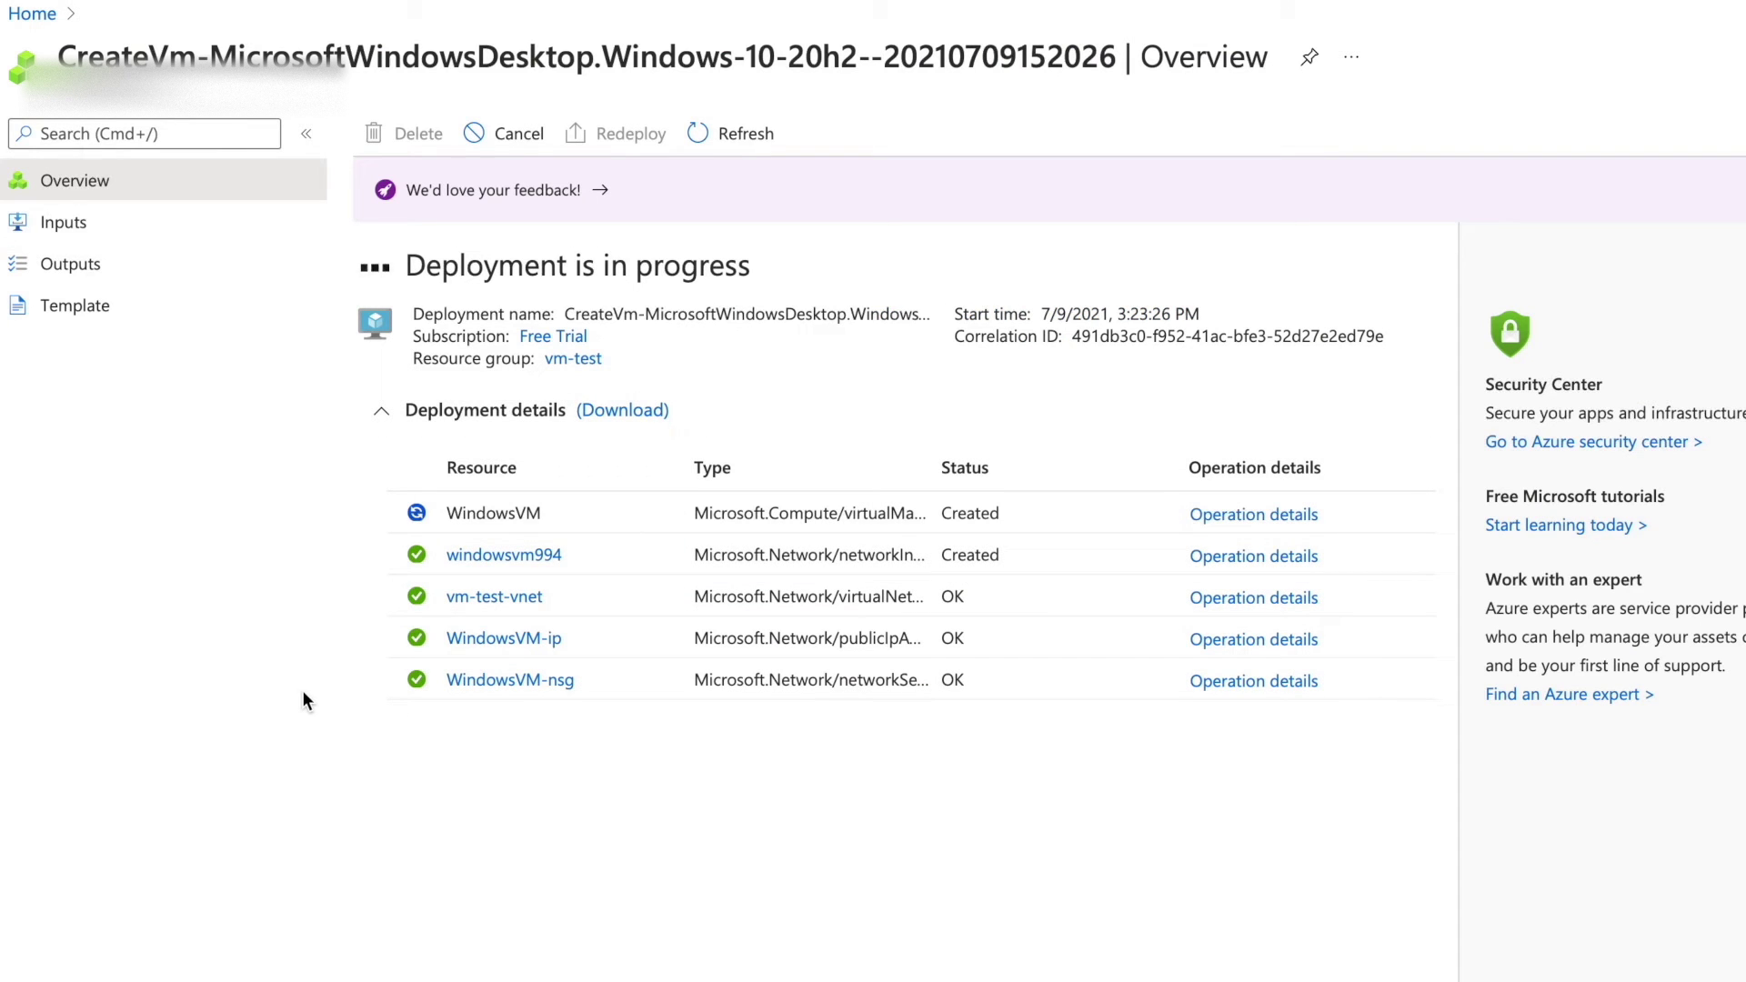
Confirm the WindowsVM deployment succeeded, show the Virtual machines list, then switch to the Mac desktop.
left_click(1421, 24)
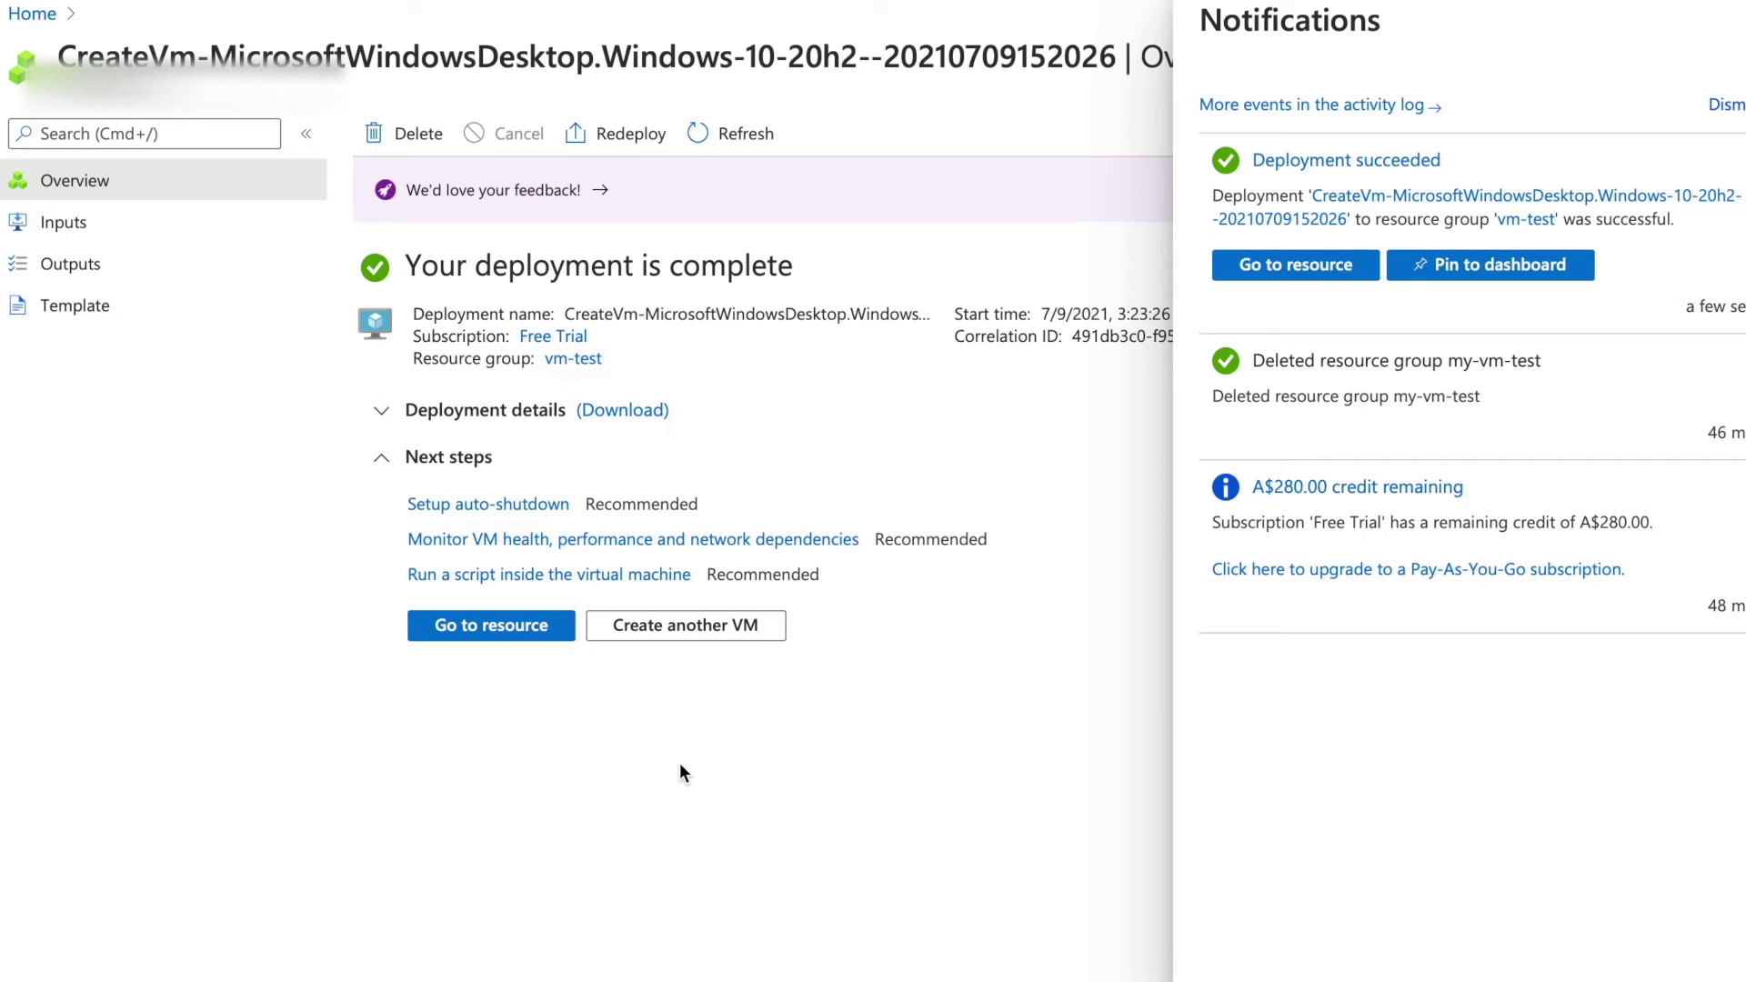
key("Escape")
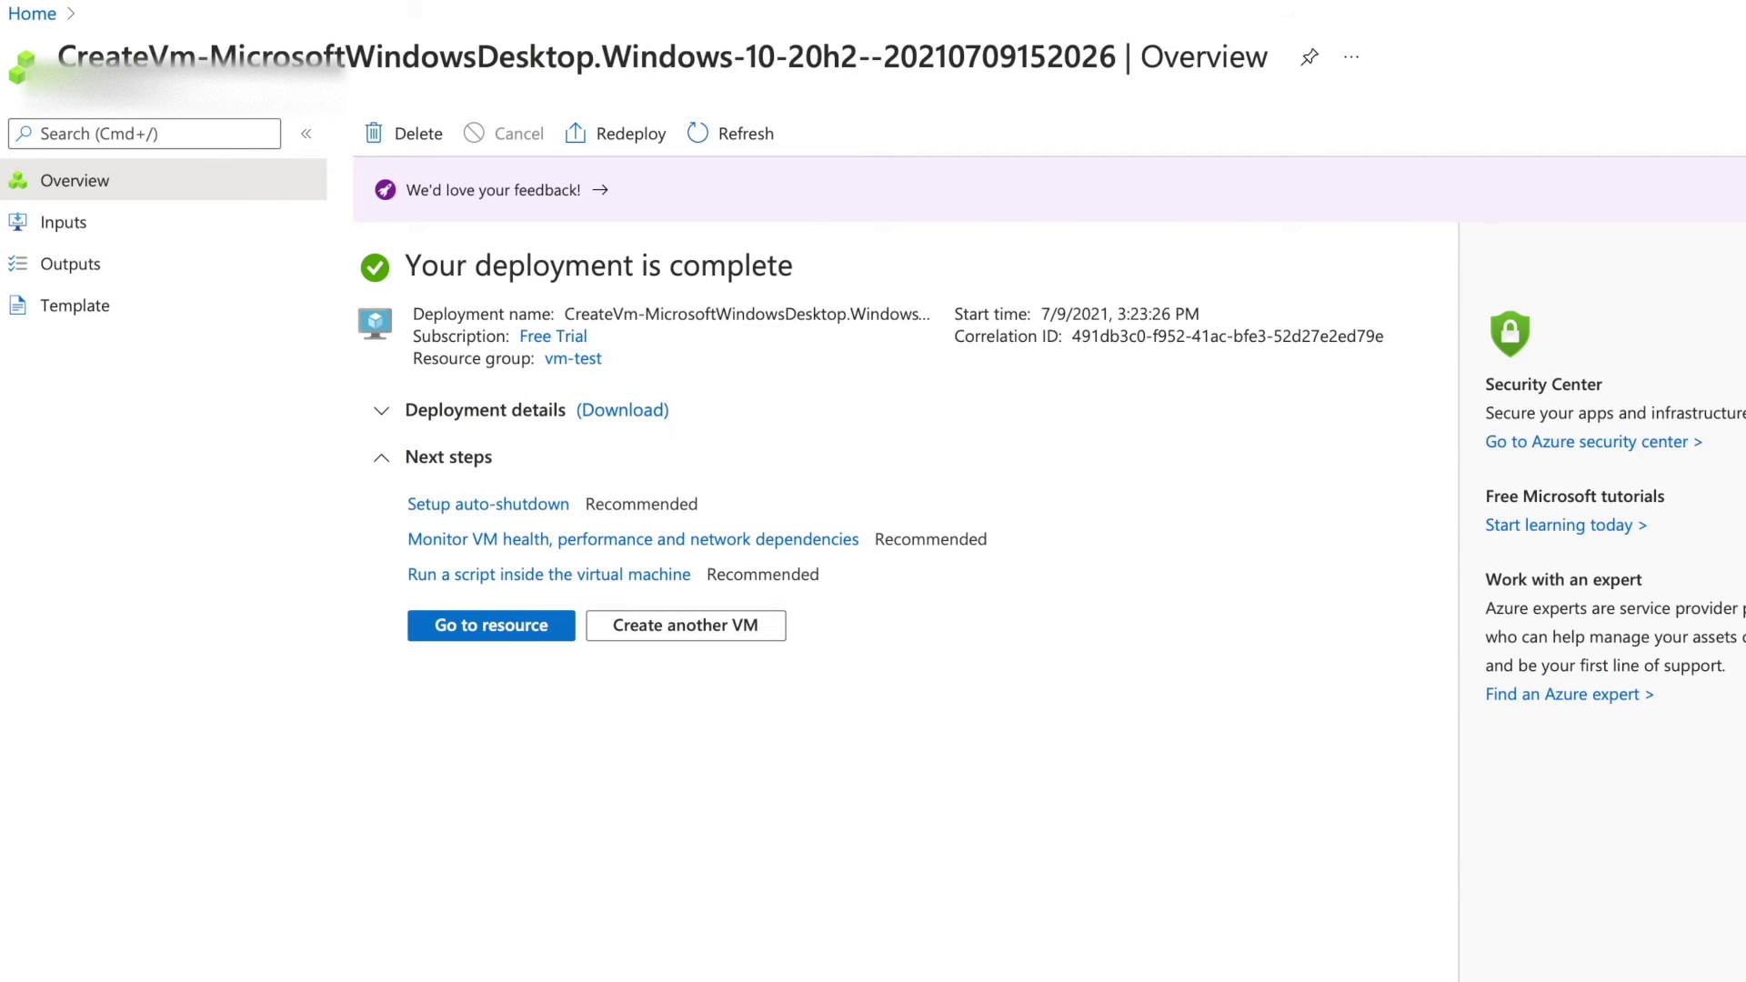
left_click(32, 13)
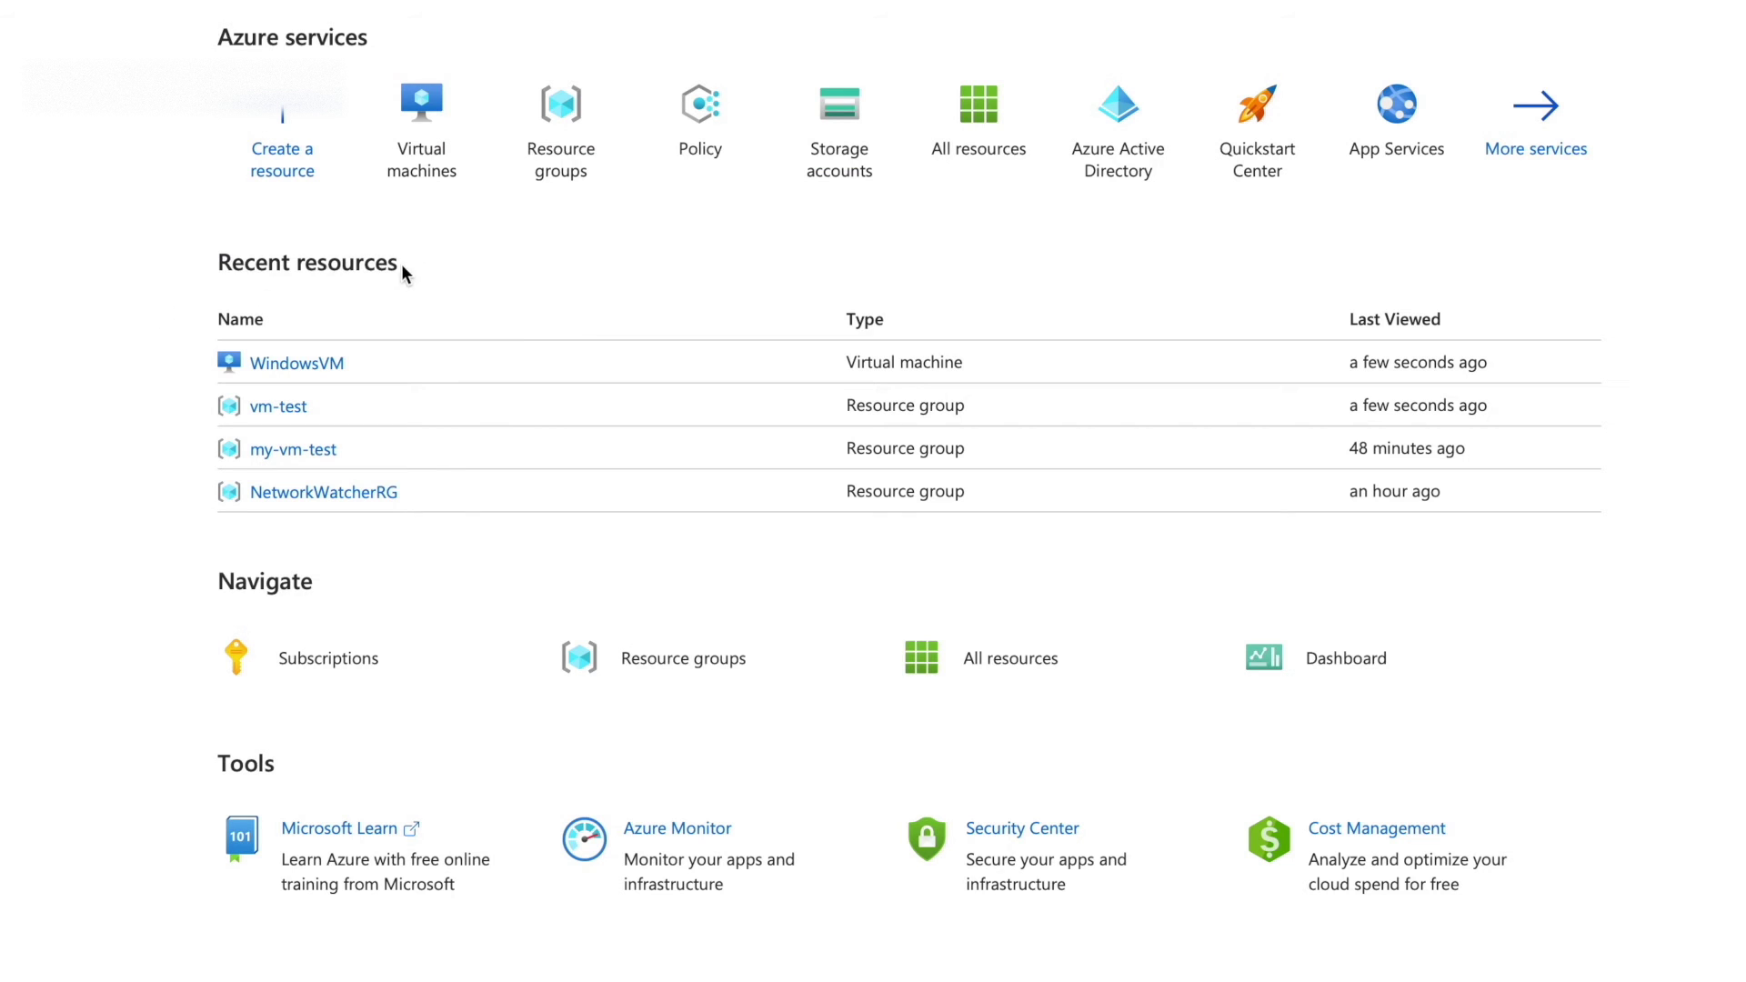
left_click(423, 143)
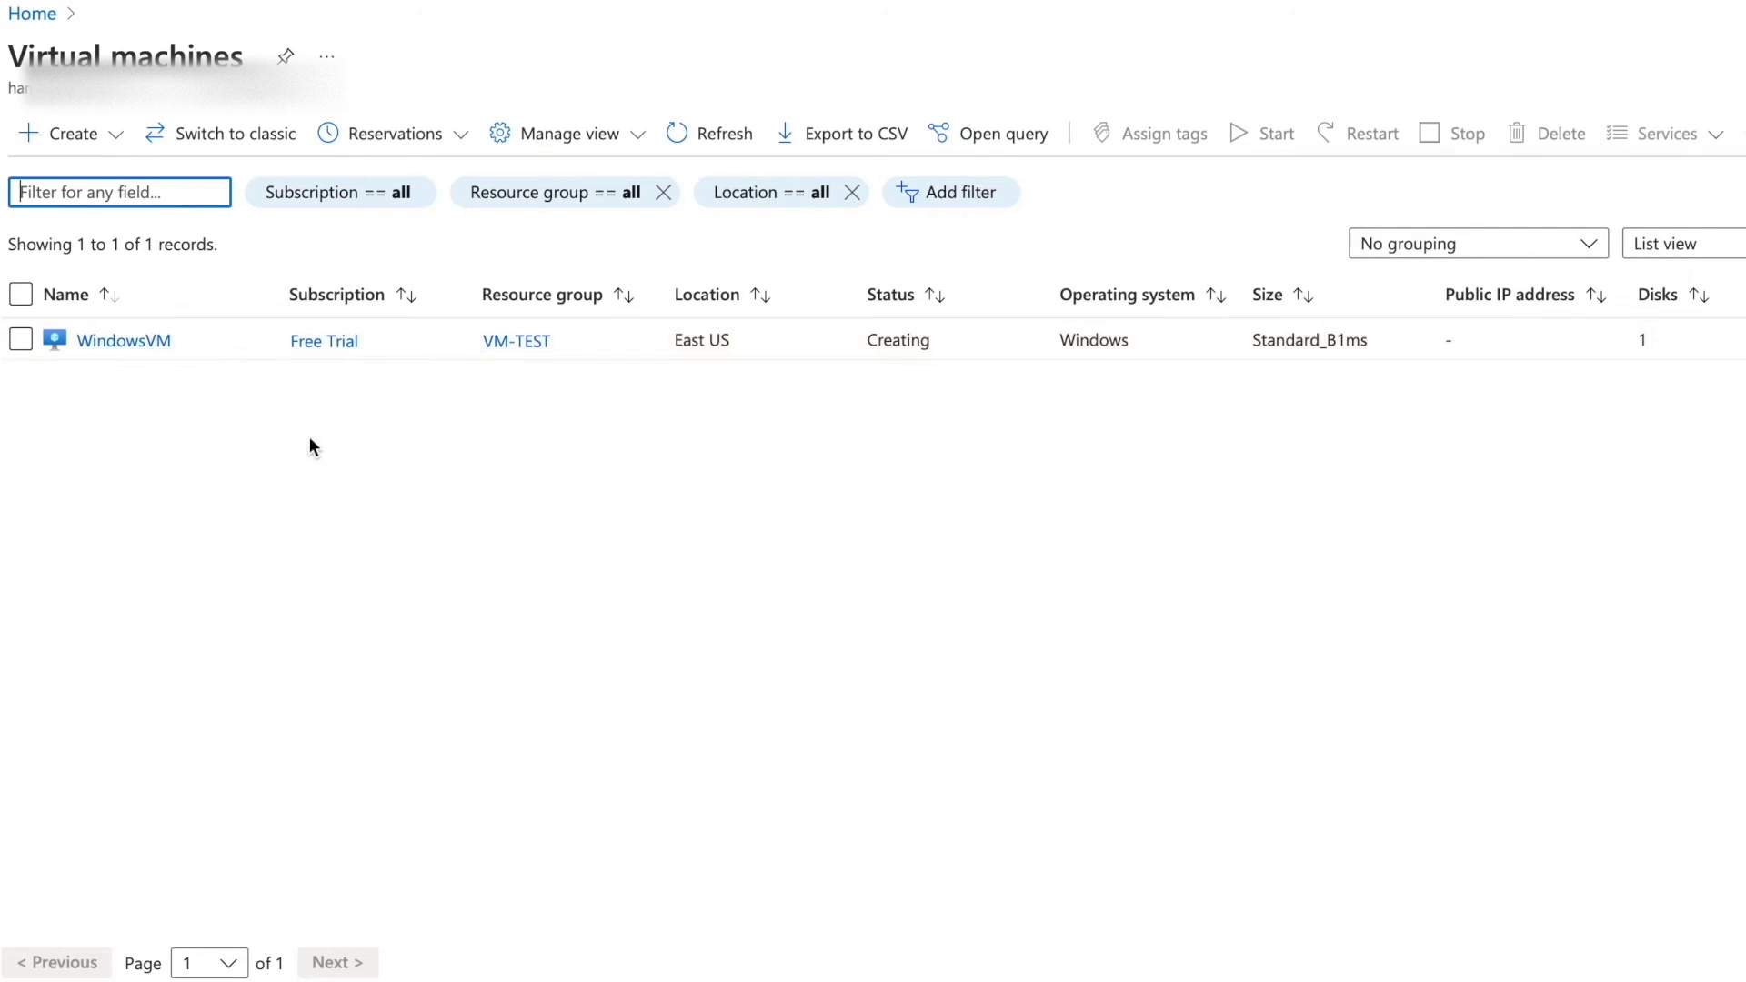
key("ctrl+Left")
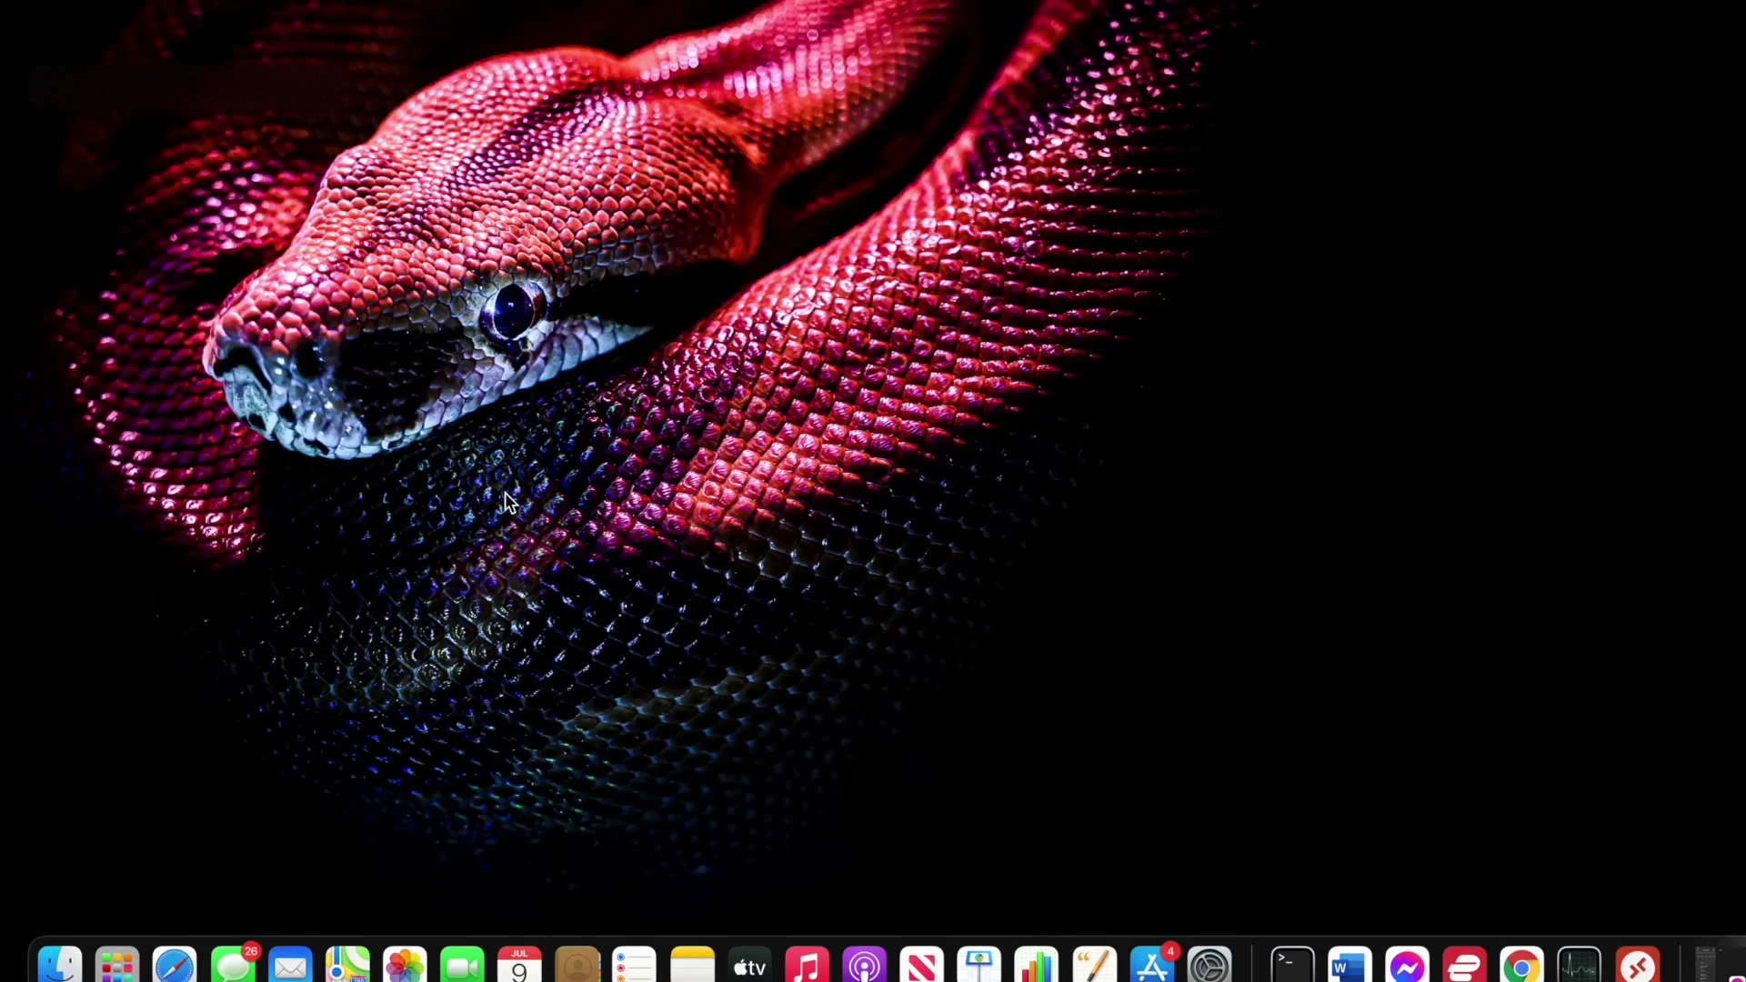
Find Microsoft Remote Desktop in the App Store and bring up its store page.
left_click(1151, 959)
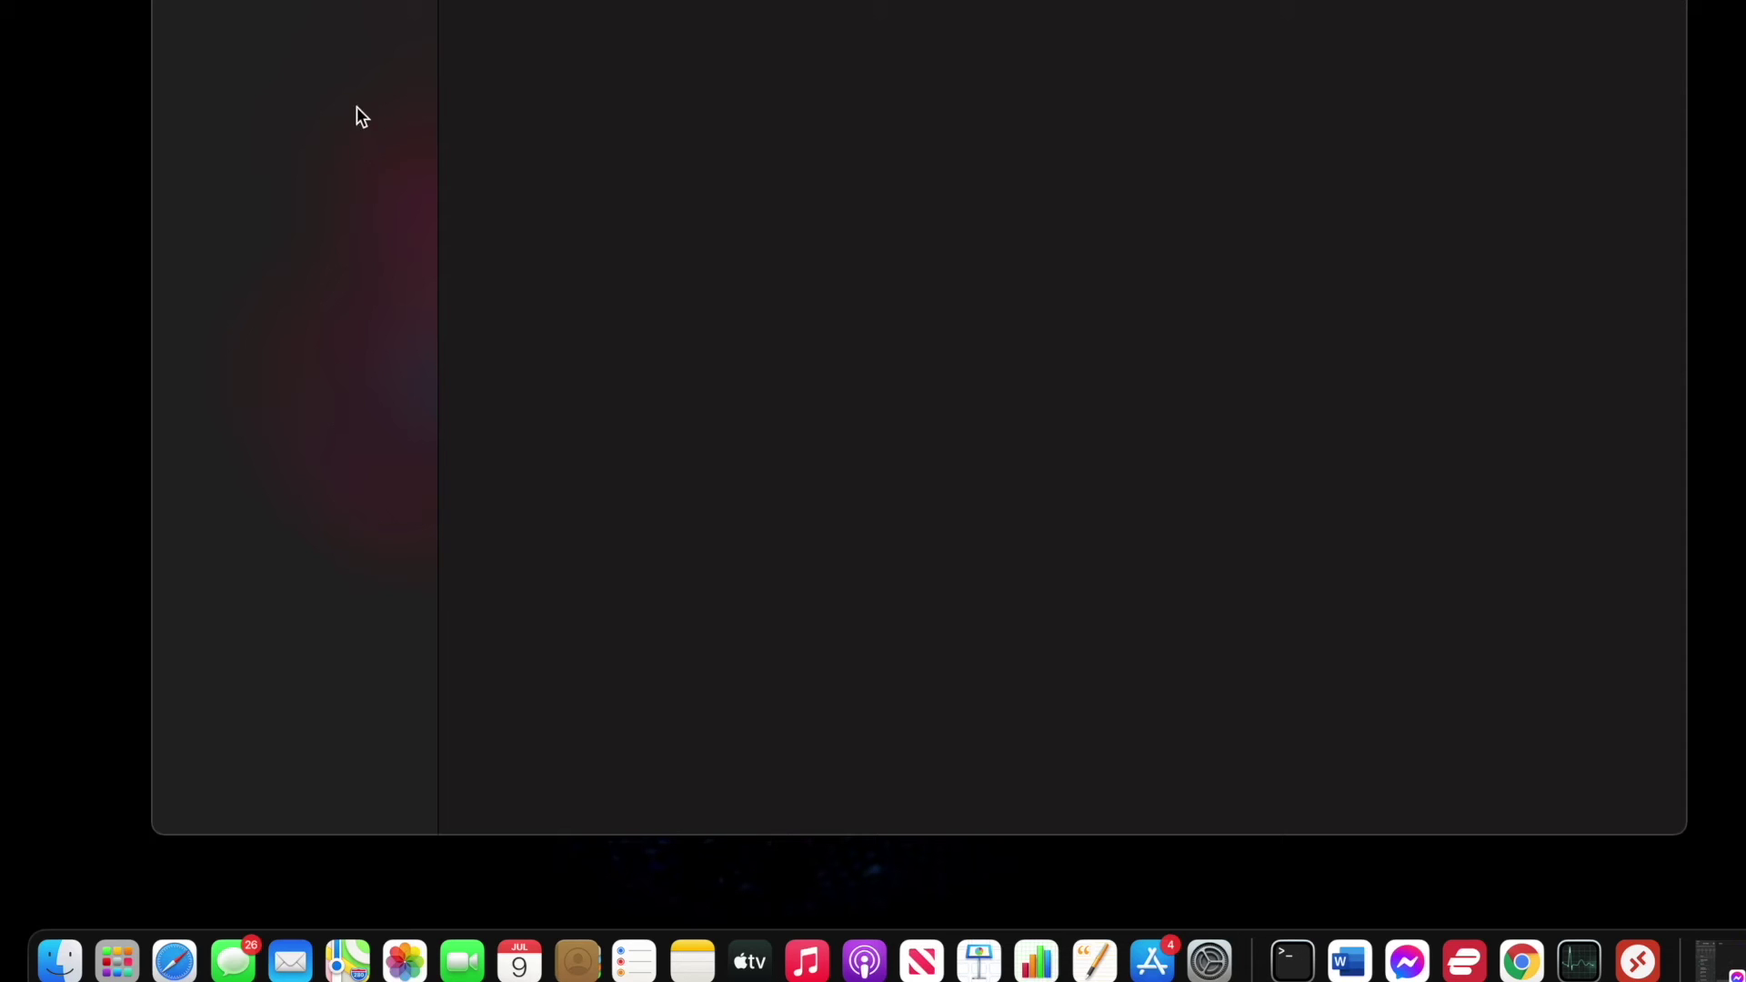
left_click(285, 2)
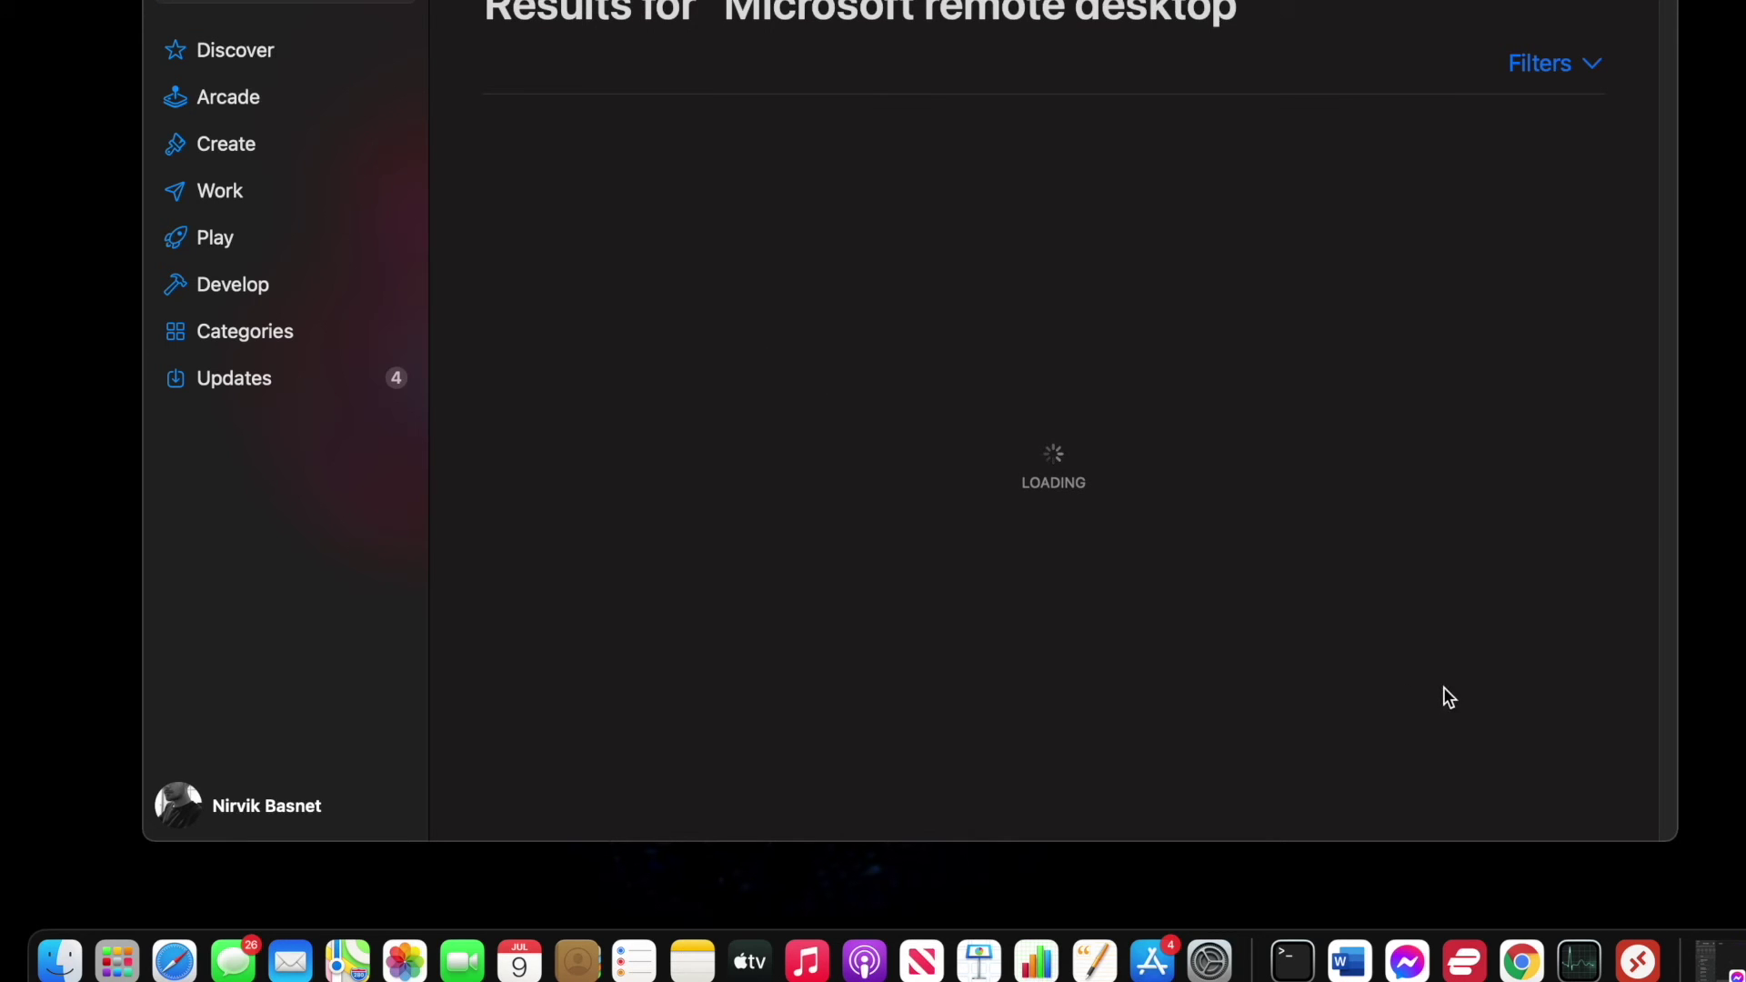
left_click(1638, 961)
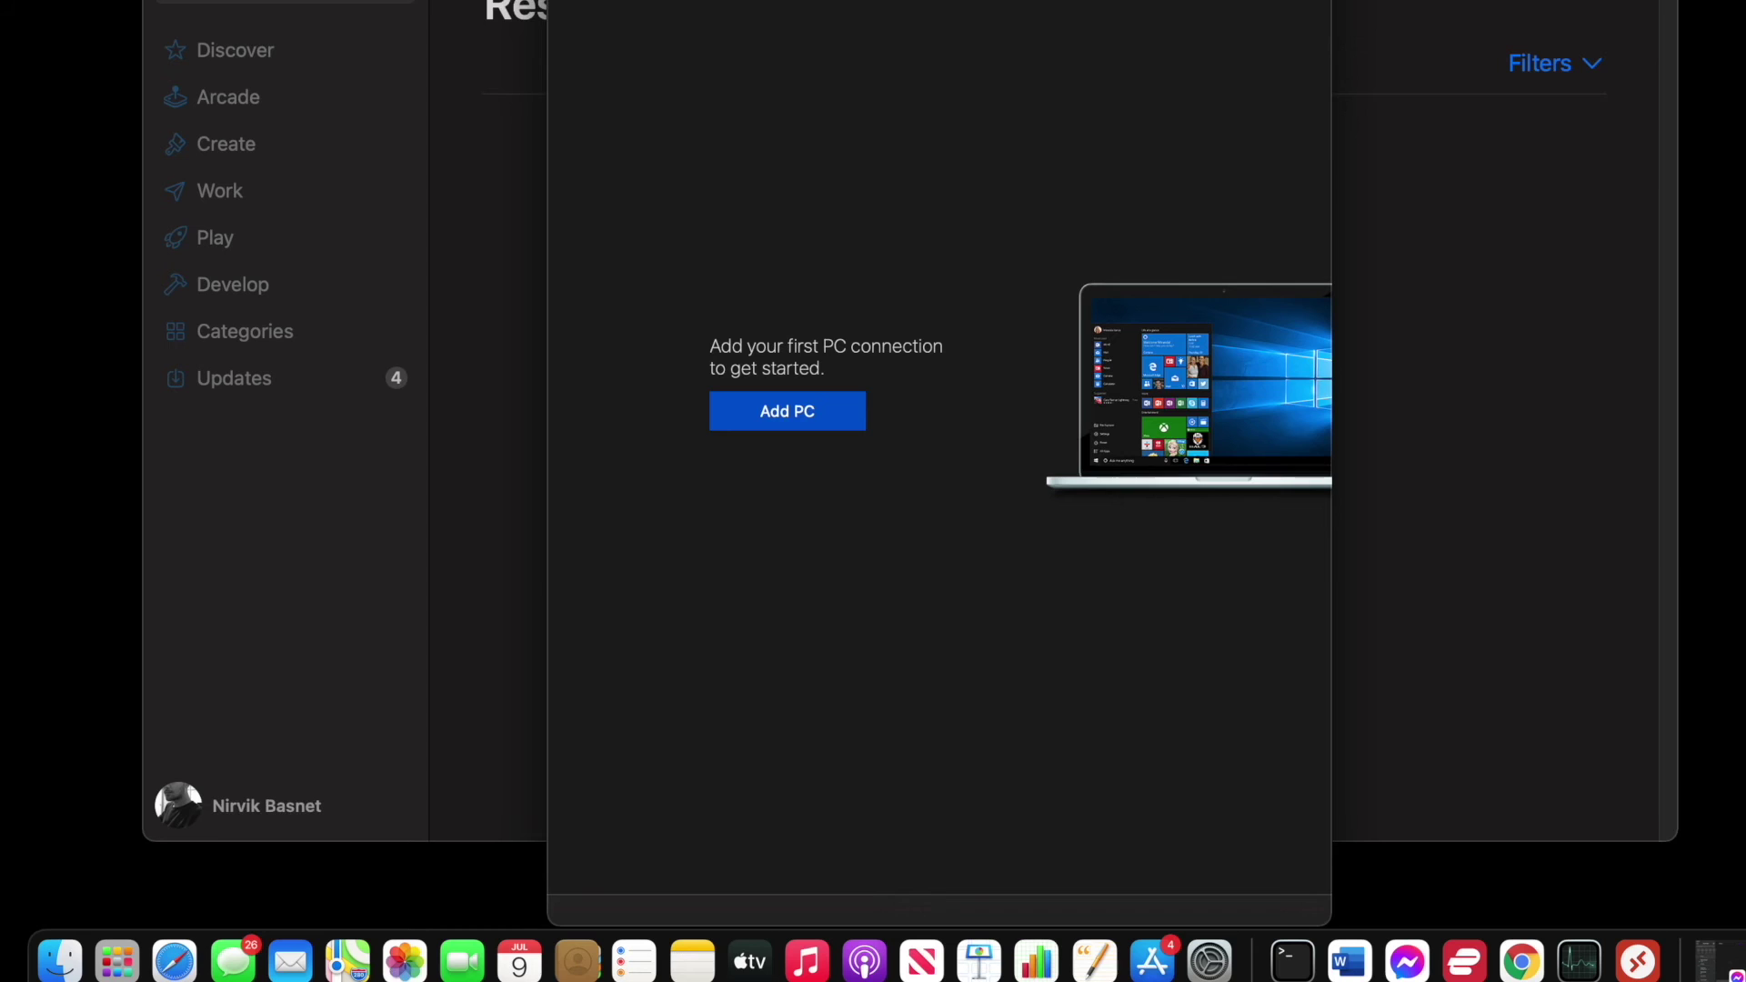
double_click(653, 5)
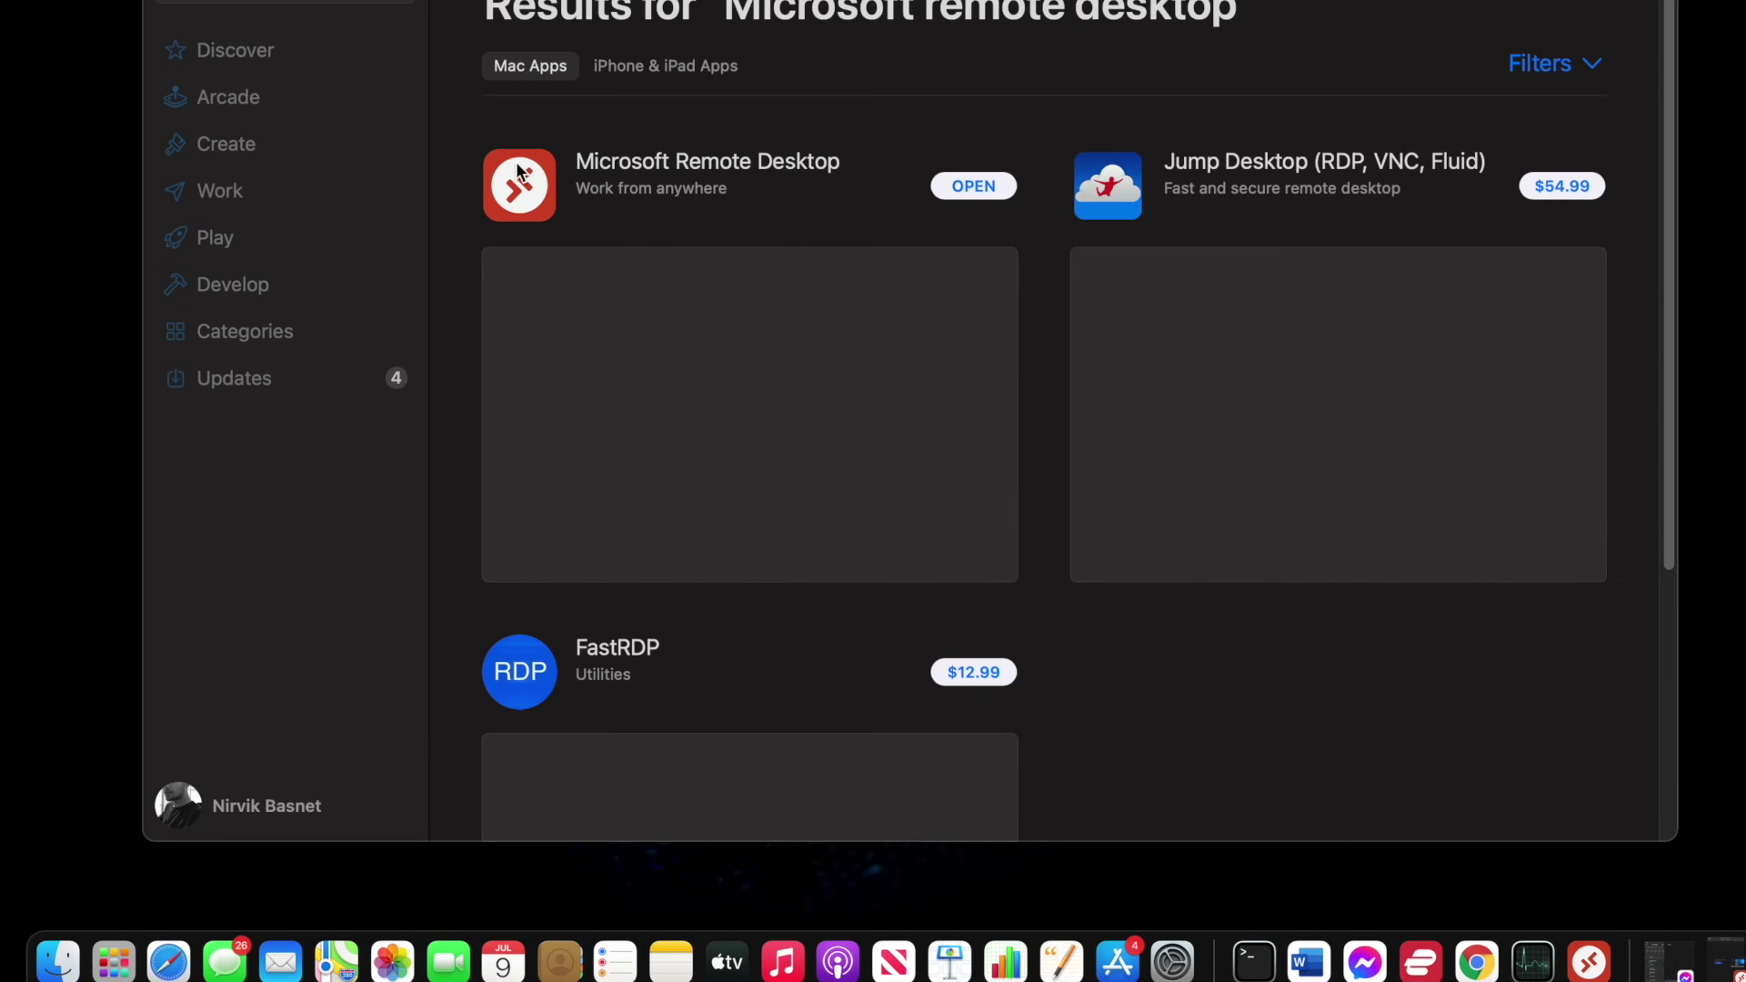
left_click(653, 161)
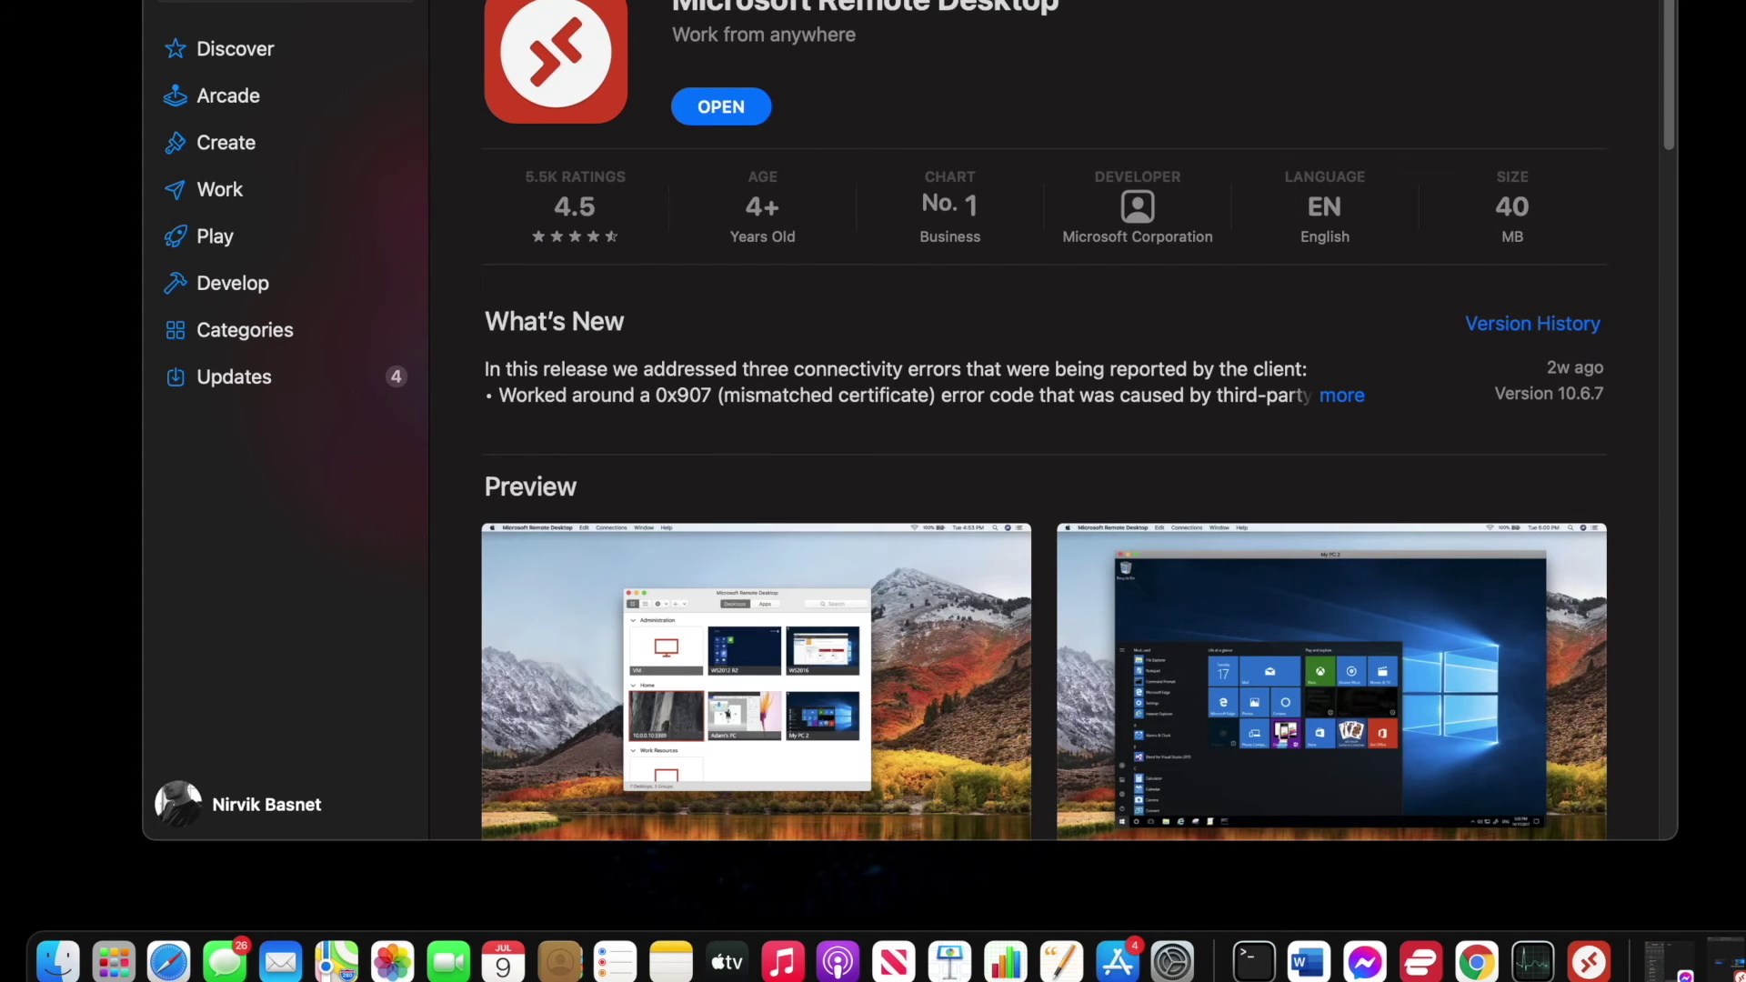
Quit the App Store, launch Microsoft Remote Desktop and start adding a PC.
key("super+q")
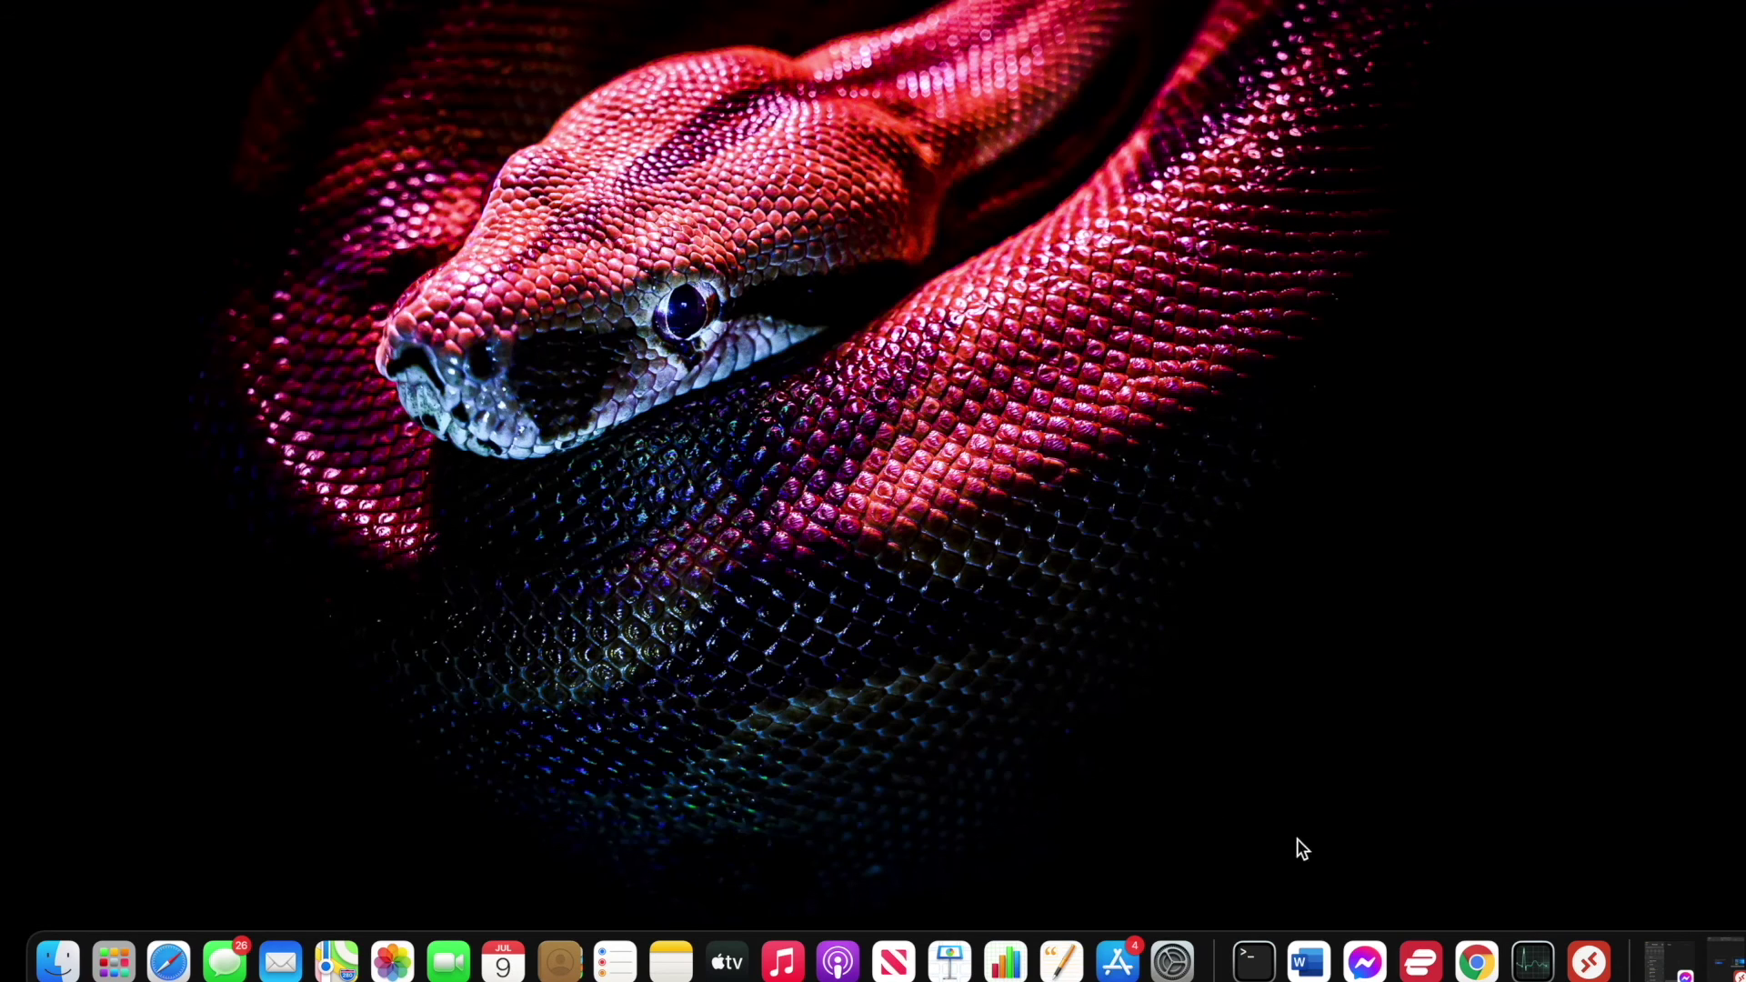
left_click(1591, 959)
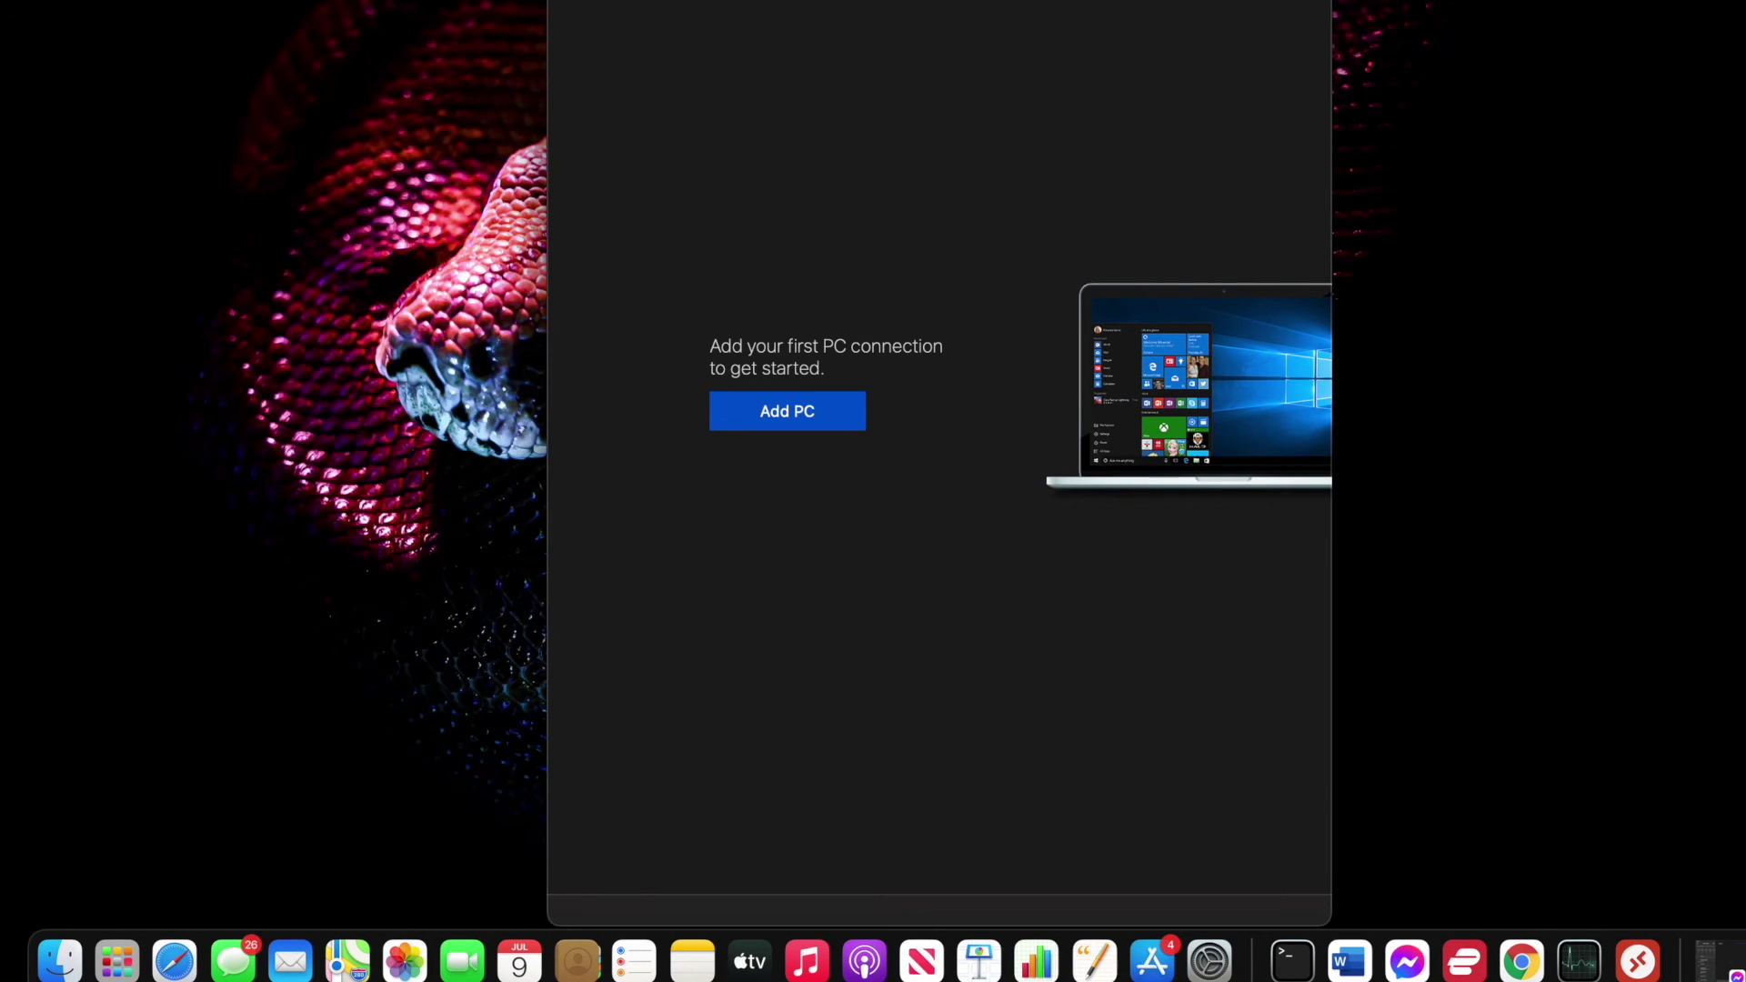
left_click(823, 426)
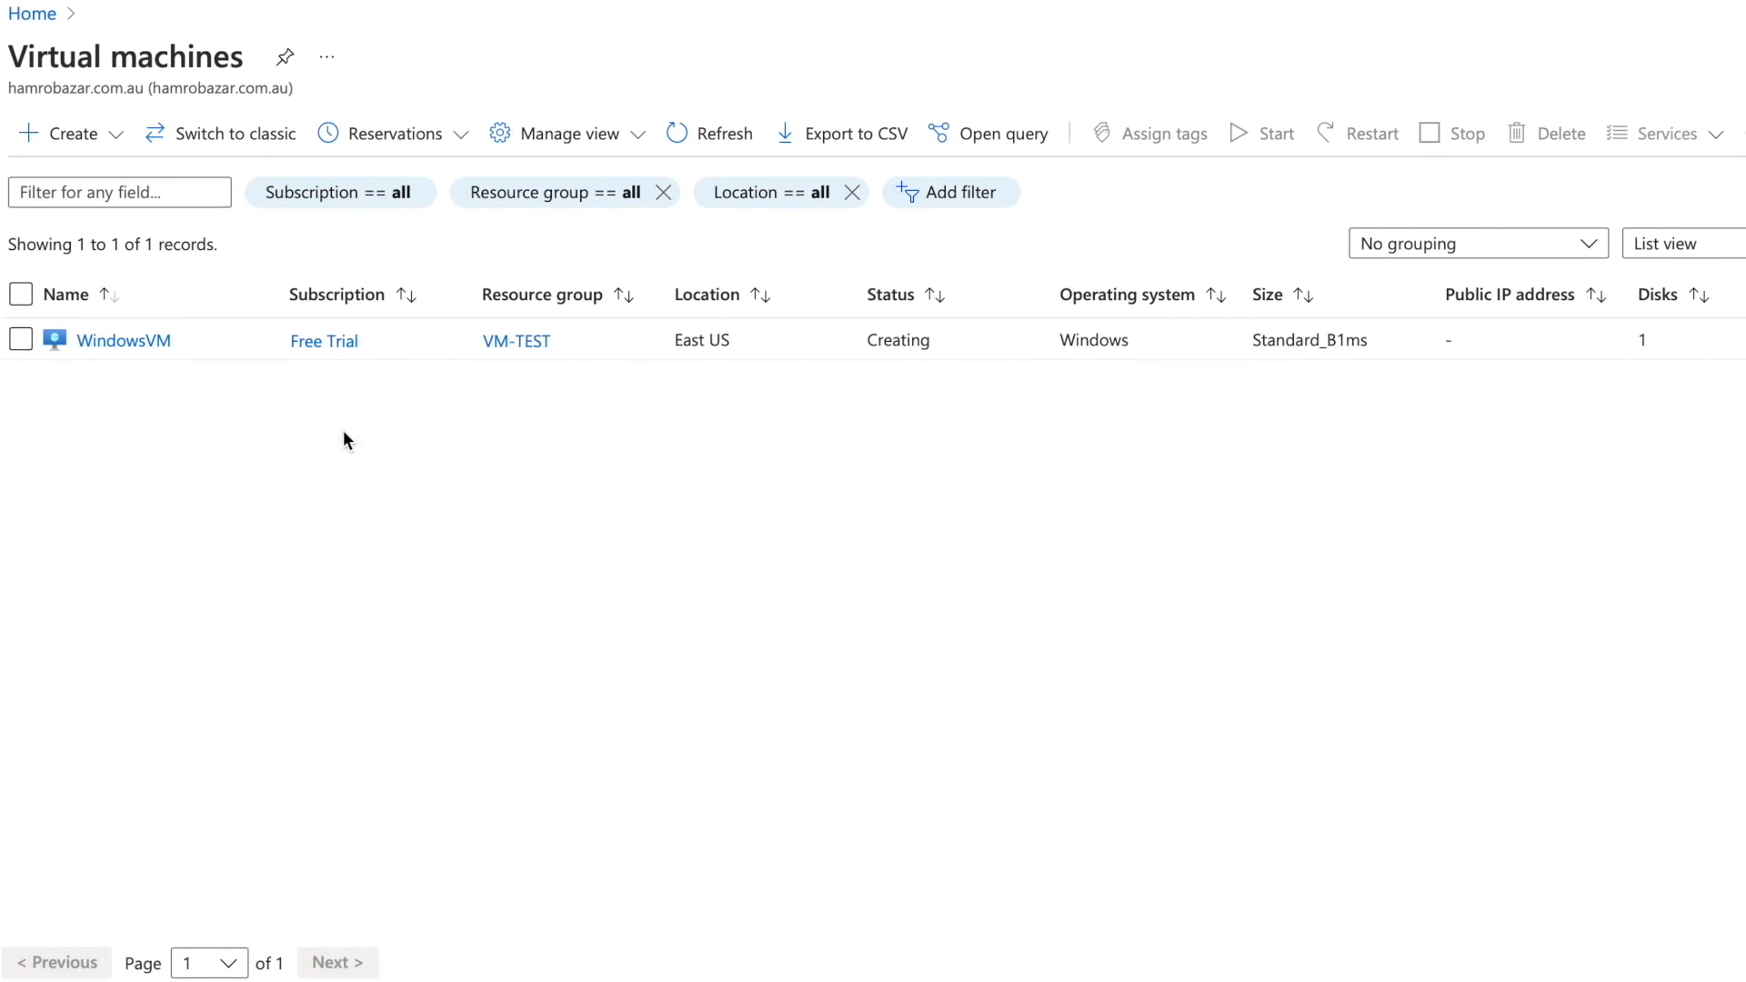
Copy WindowsVM's public IP address 23.96.45.176 from its Public IP settings.
left_click(167, 345)
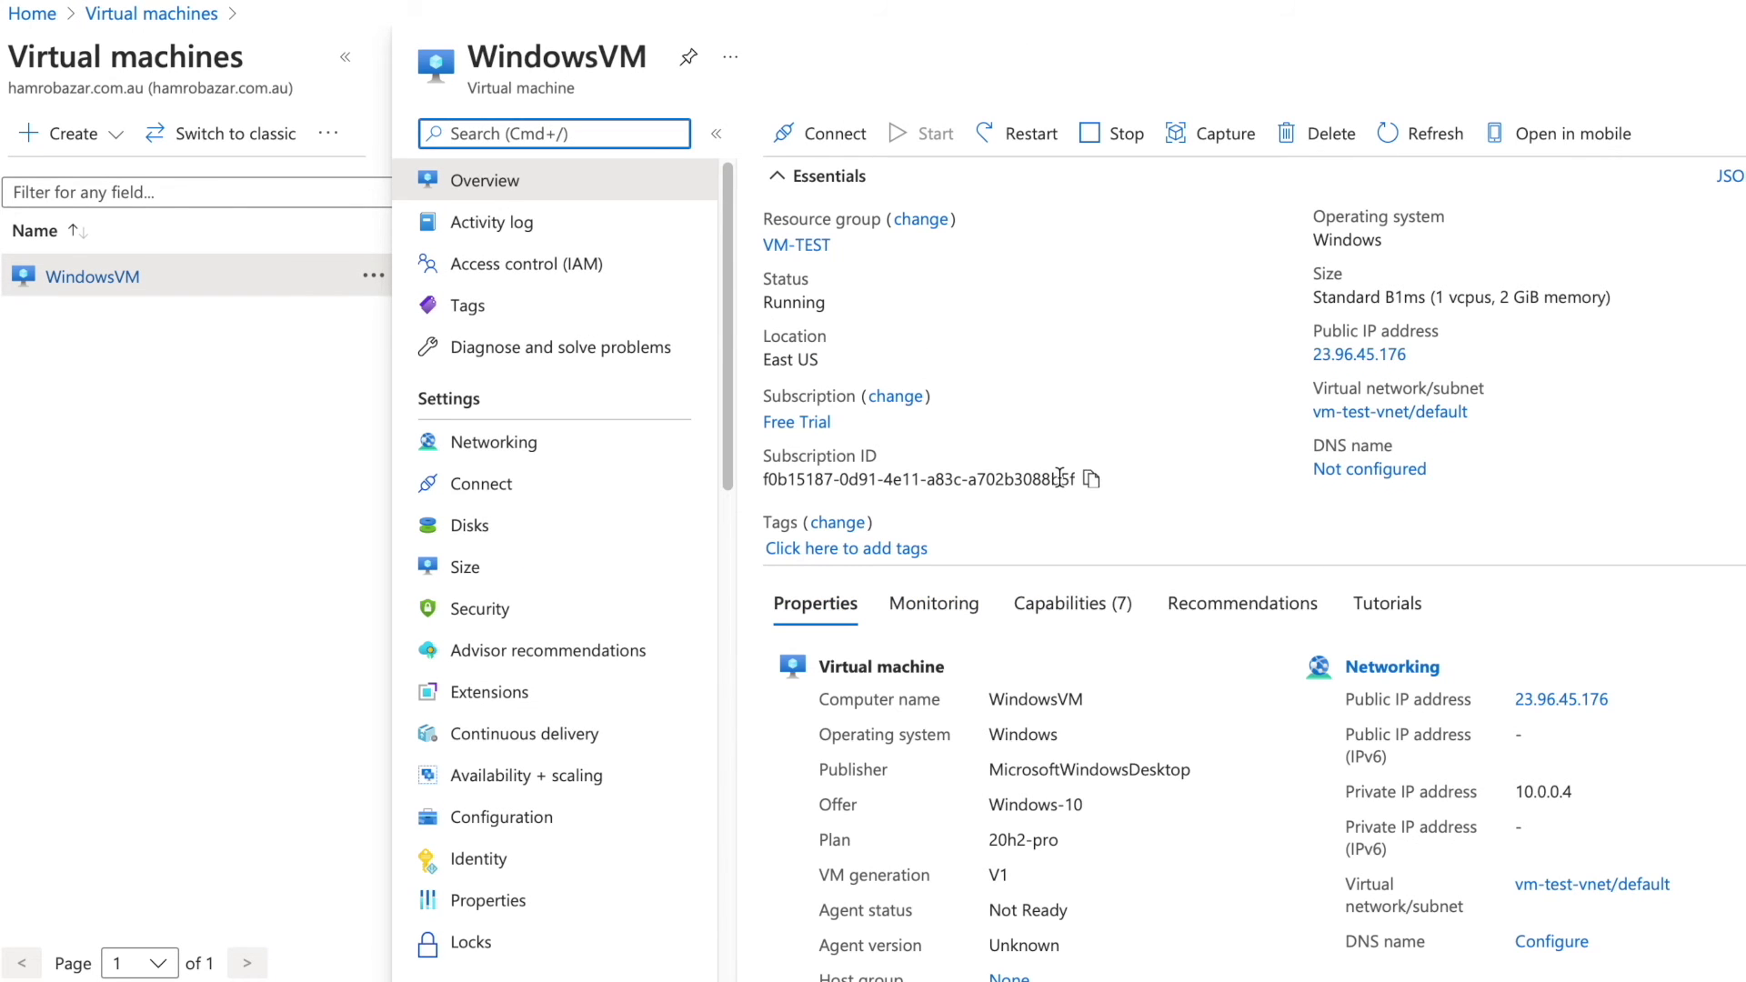
left_click(1384, 357)
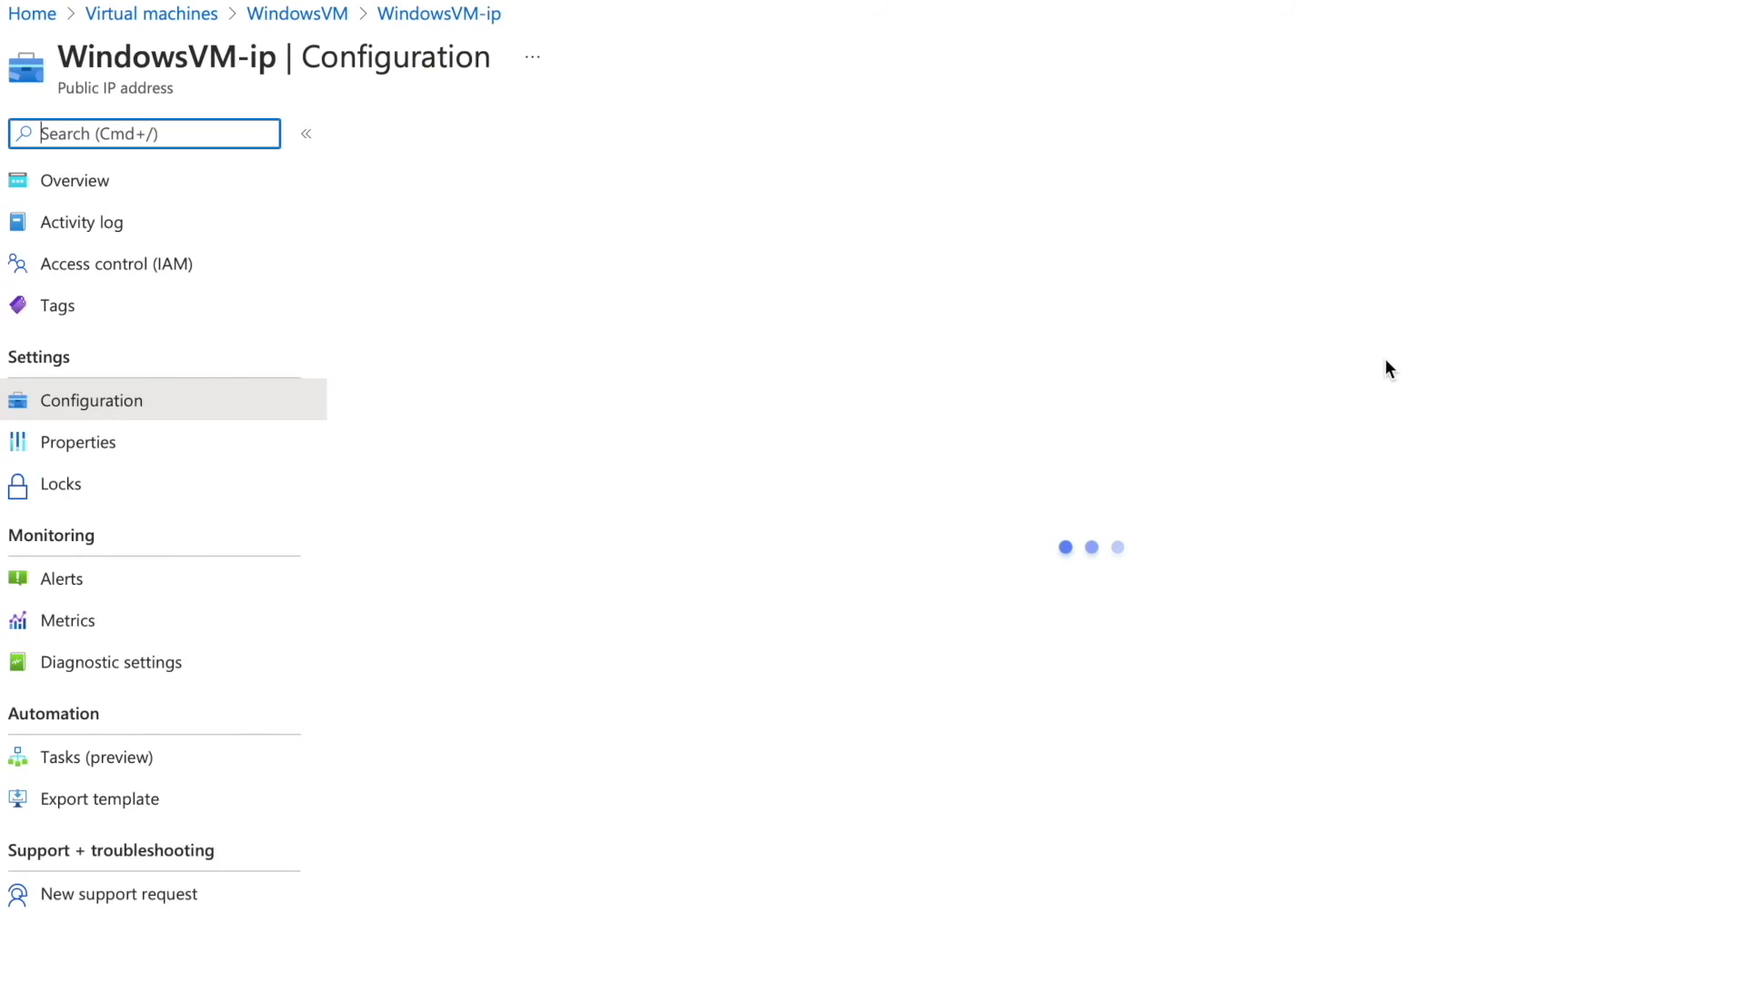
left_click_drag(354, 304, 464, 304)
right_click(417, 306)
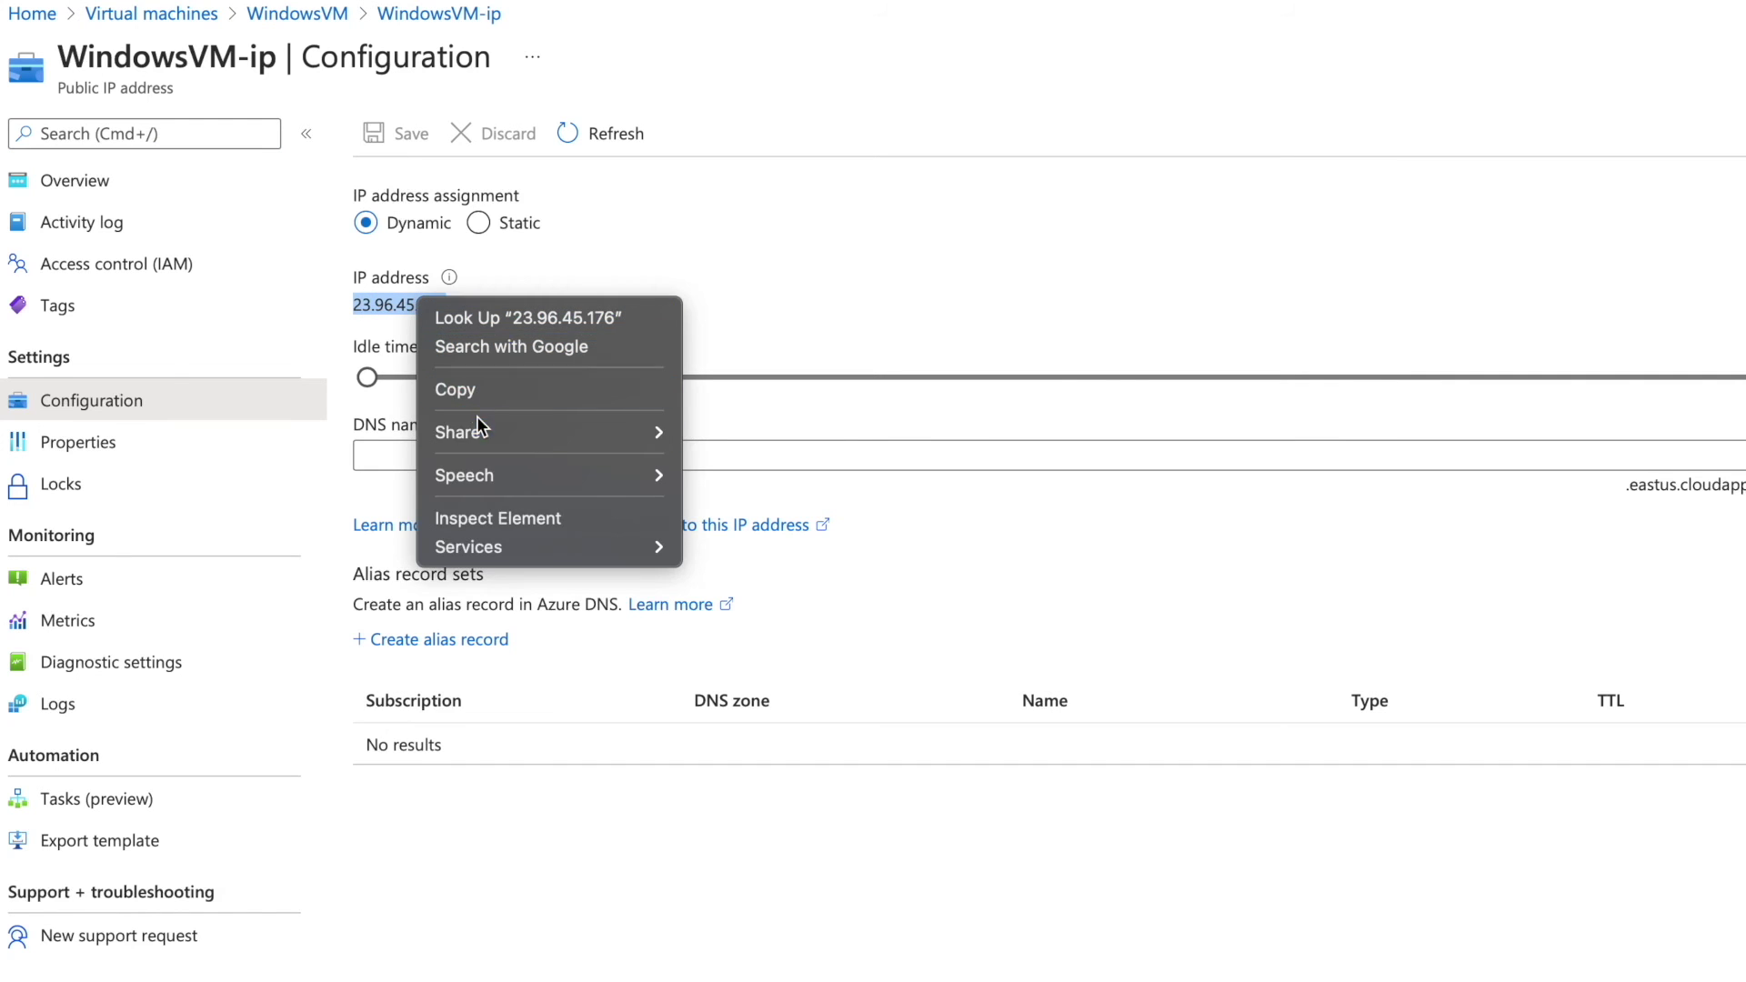
left_click(481, 392)
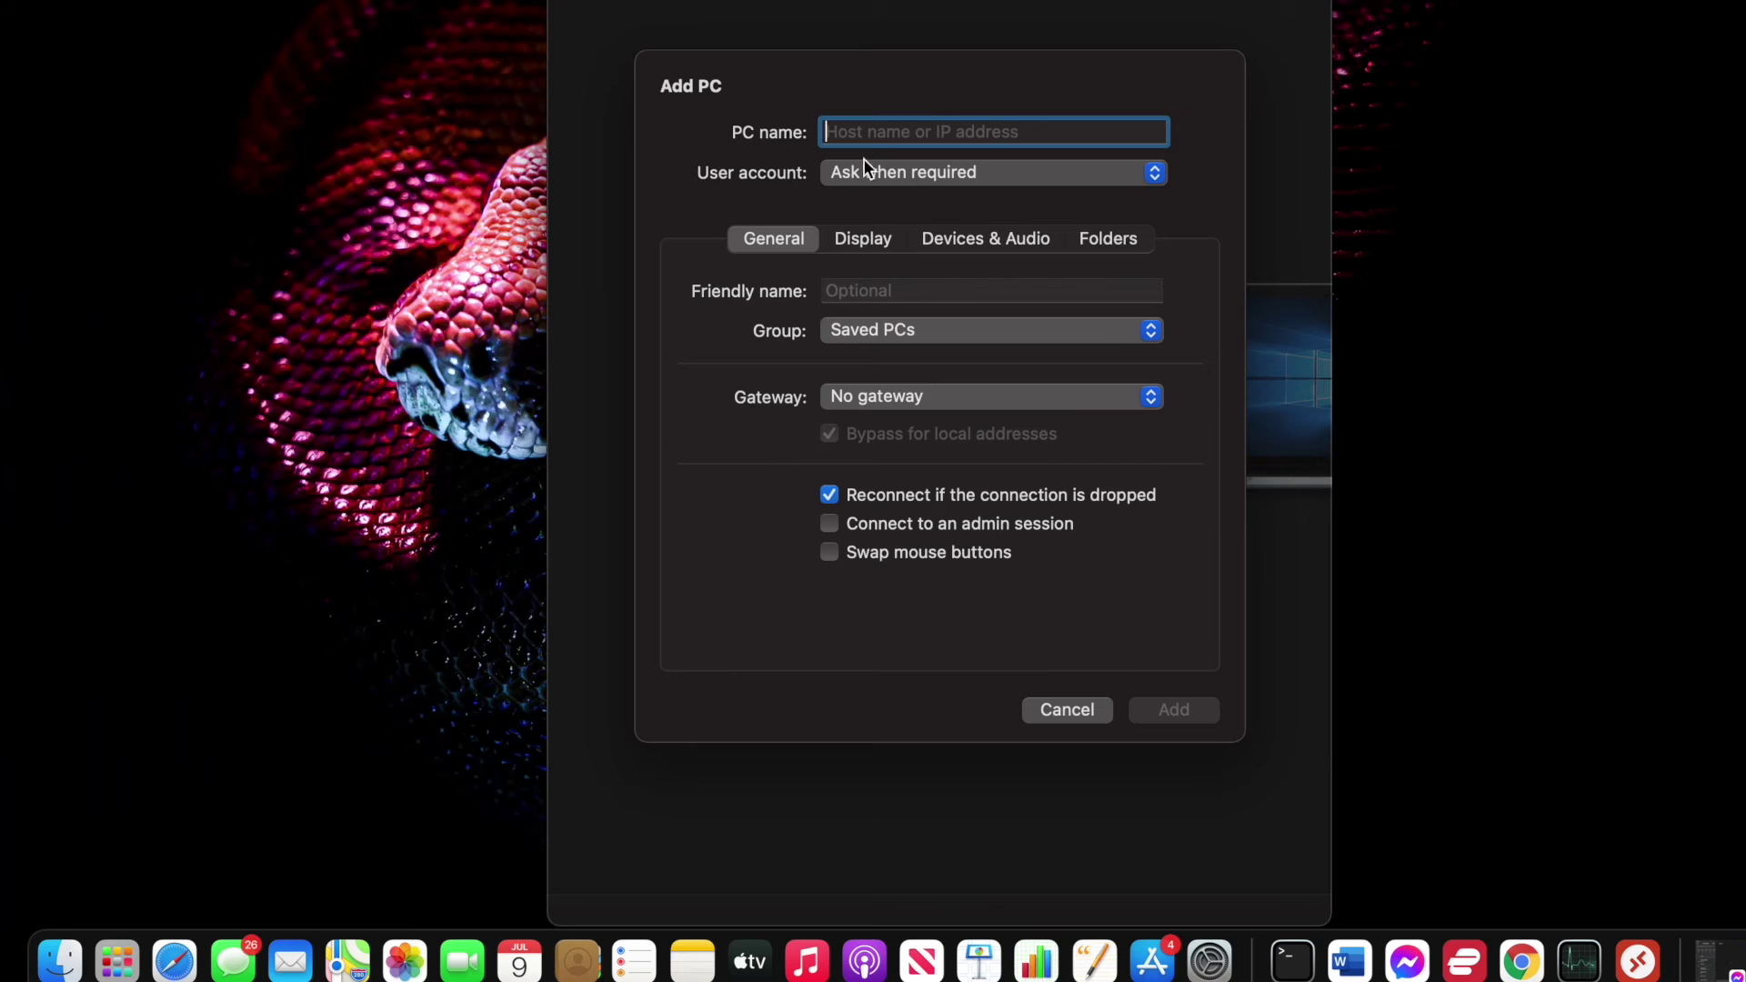
Add a PC named 23.96.45.176 by pasting the copied IP, then connect to it.
right_click(861, 138)
left_click(899, 210)
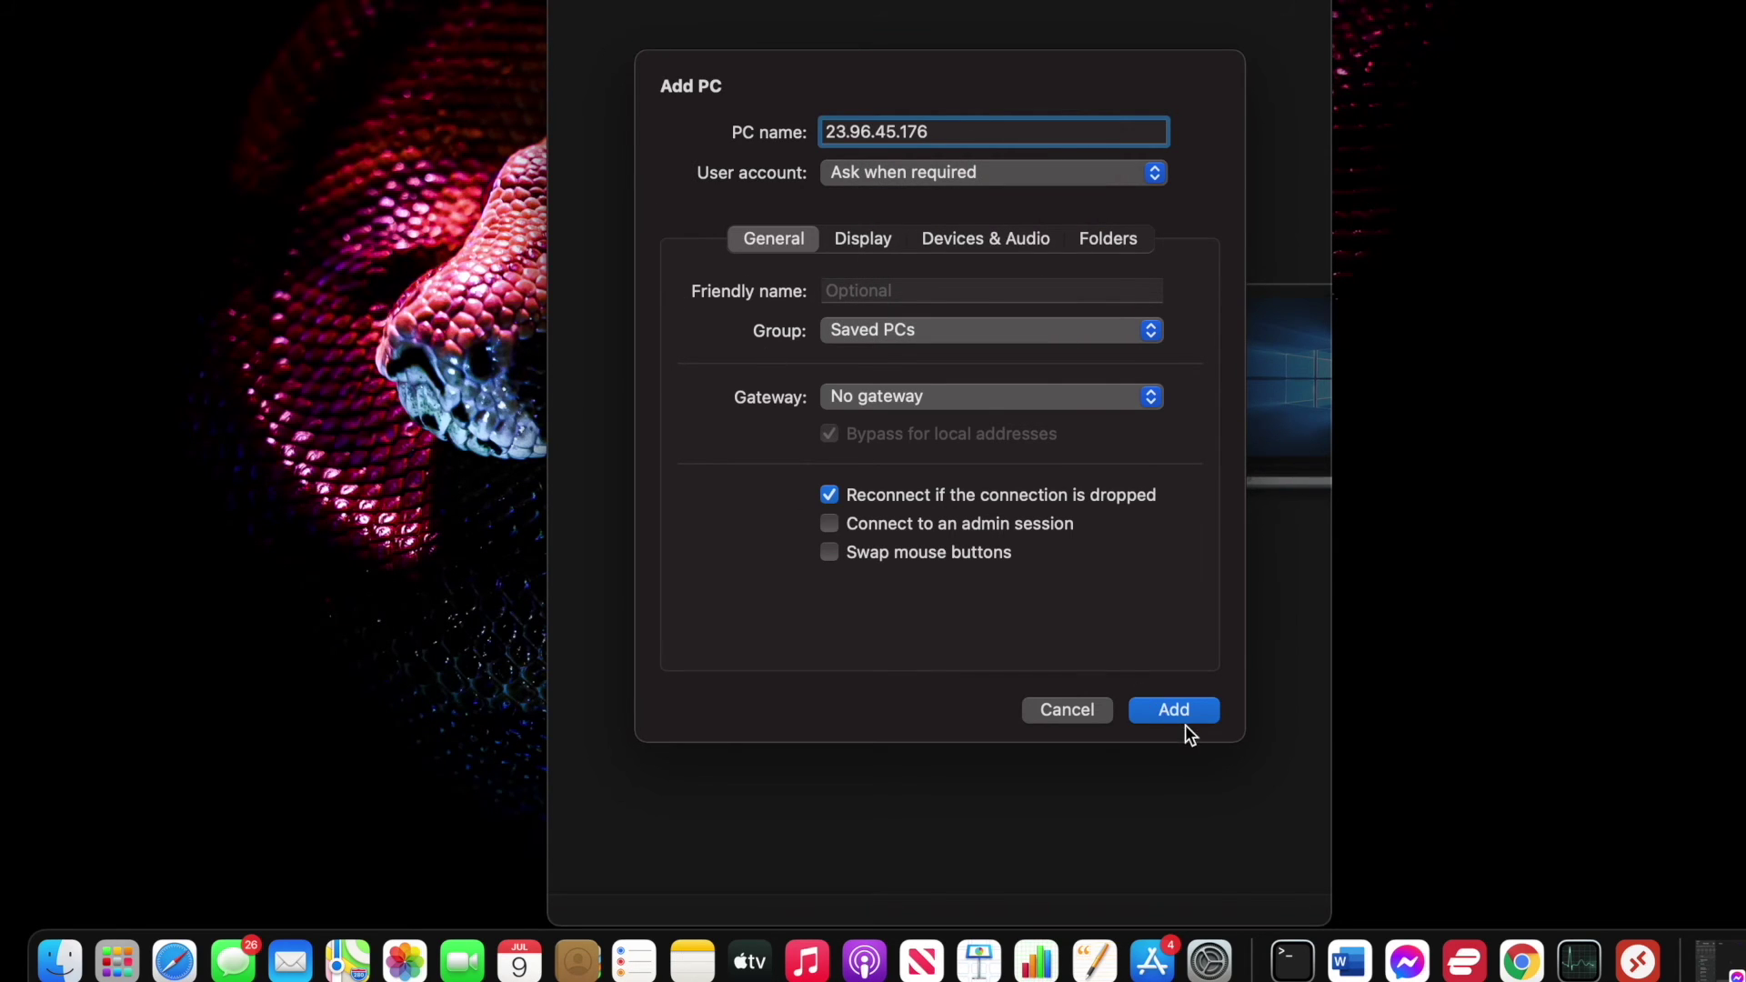
left_click(1181, 715)
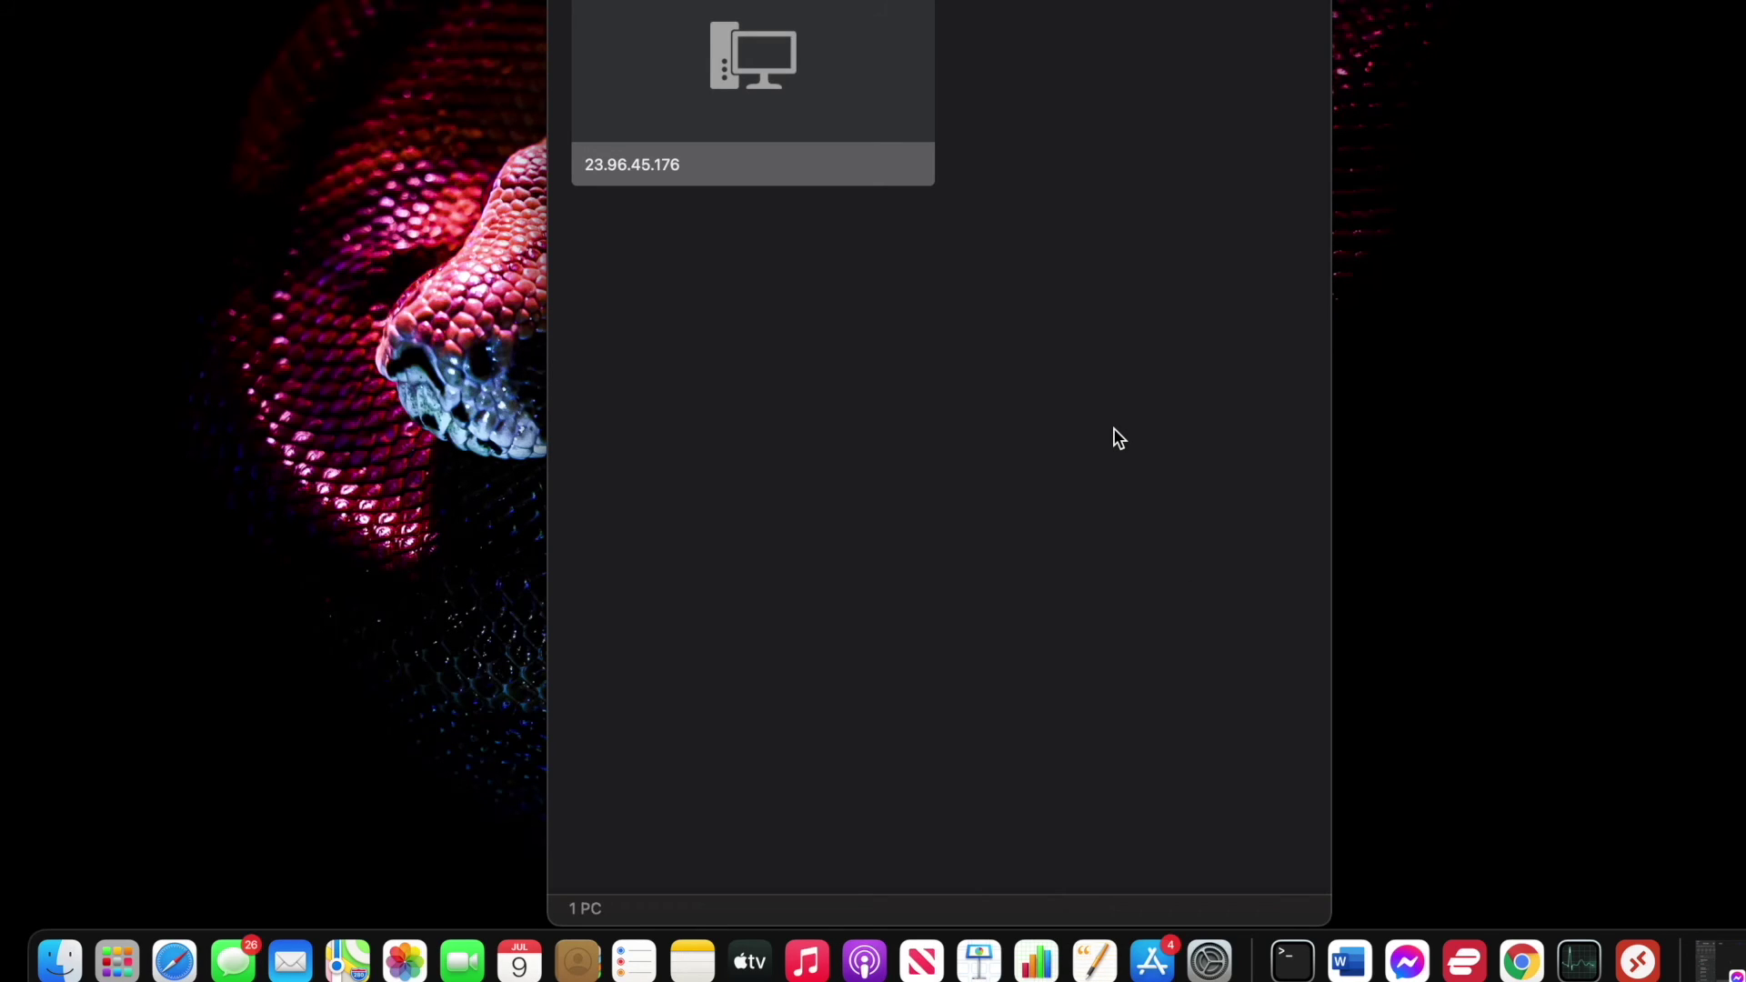
double_click(760, 95)
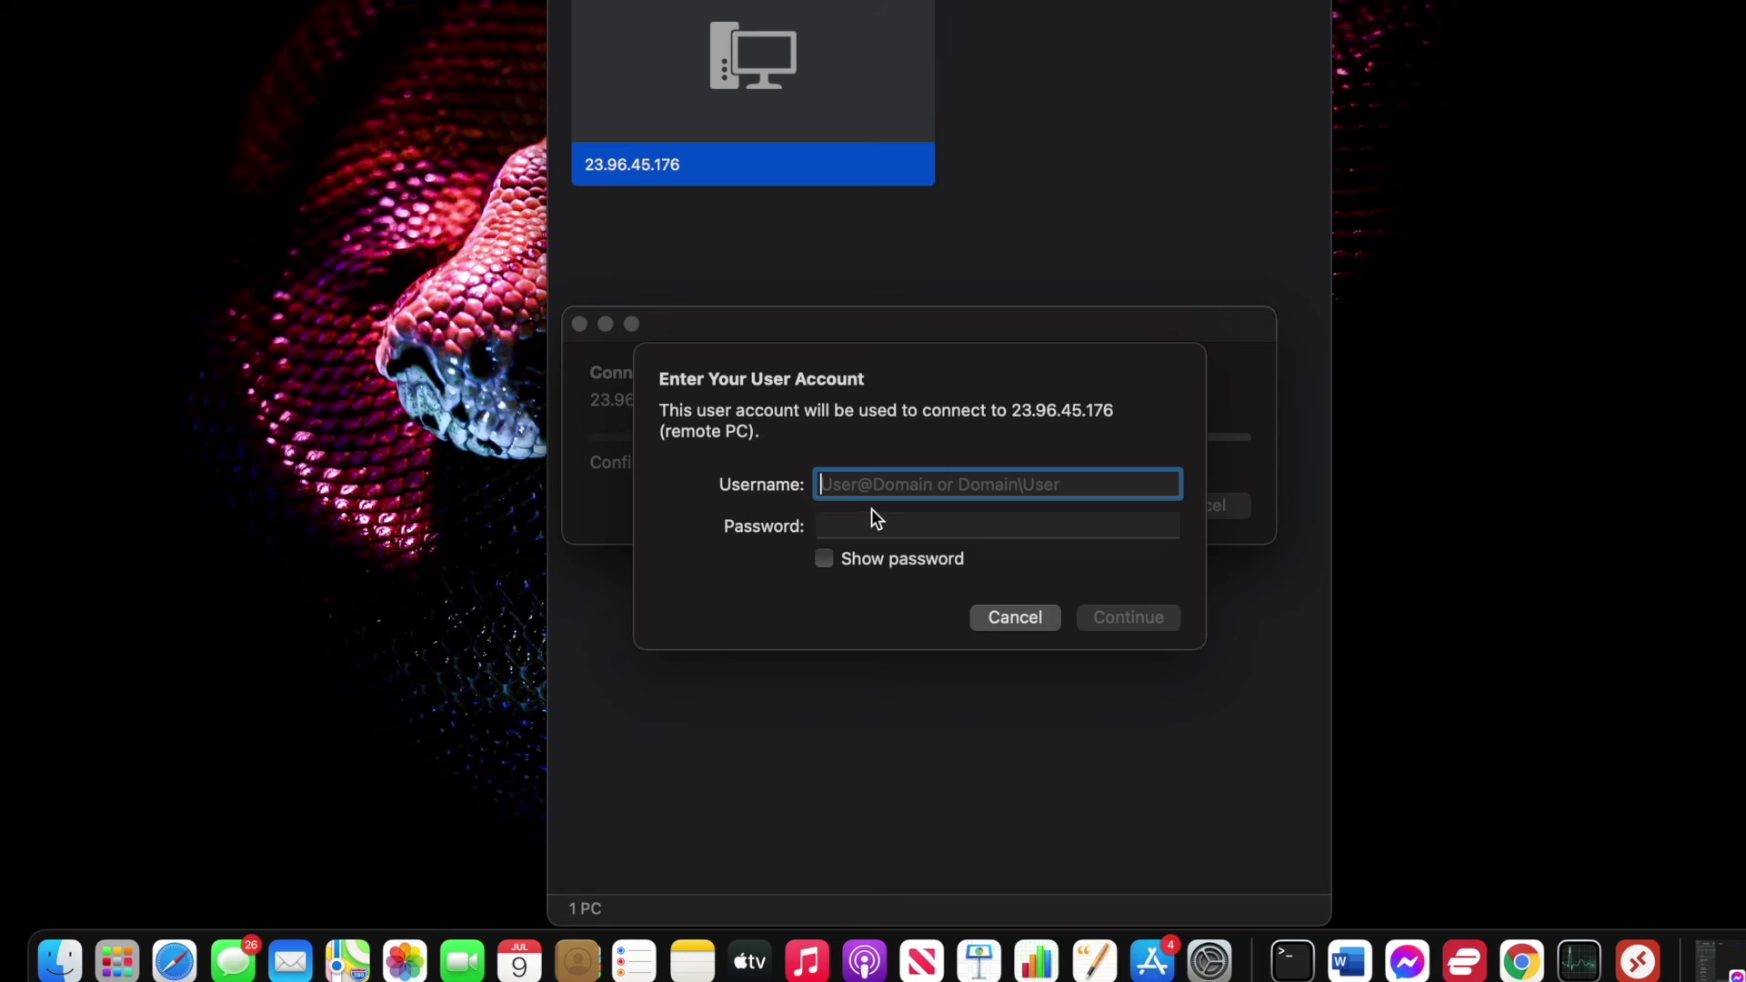
Enter the VM account's username and password and continue.
type("N")
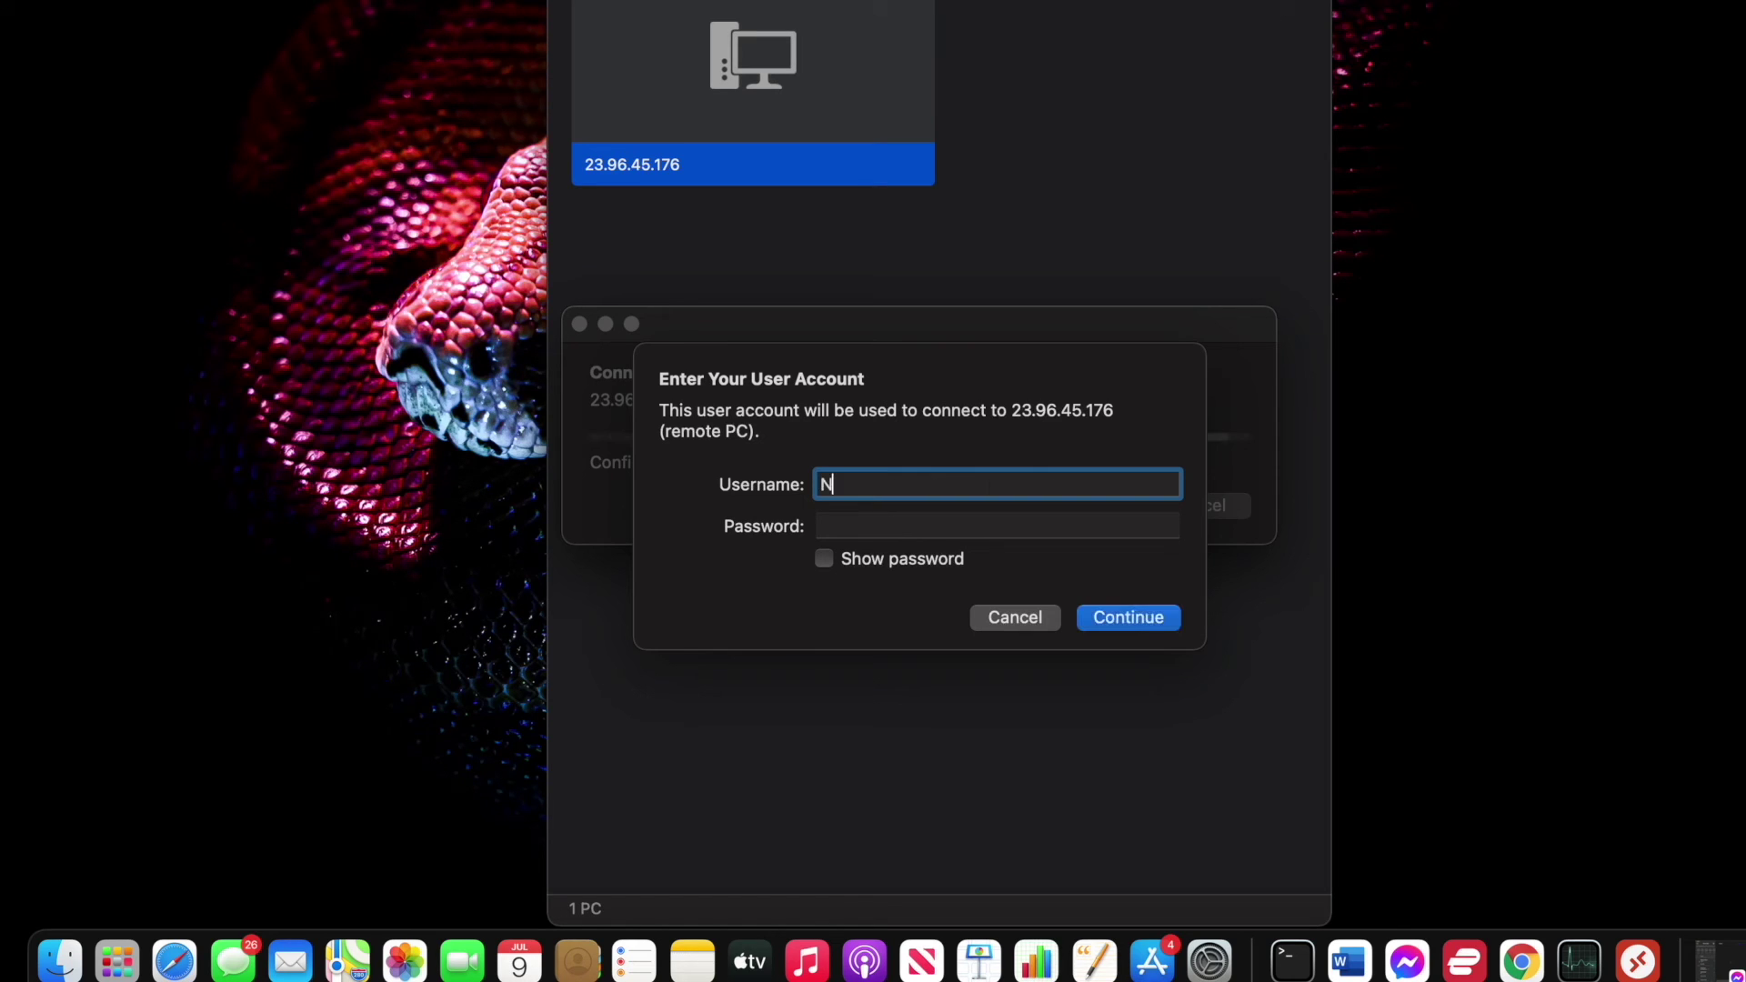
type("irvik")
key("Tab")
type("xxxxxxxxxxxxxxxxx")
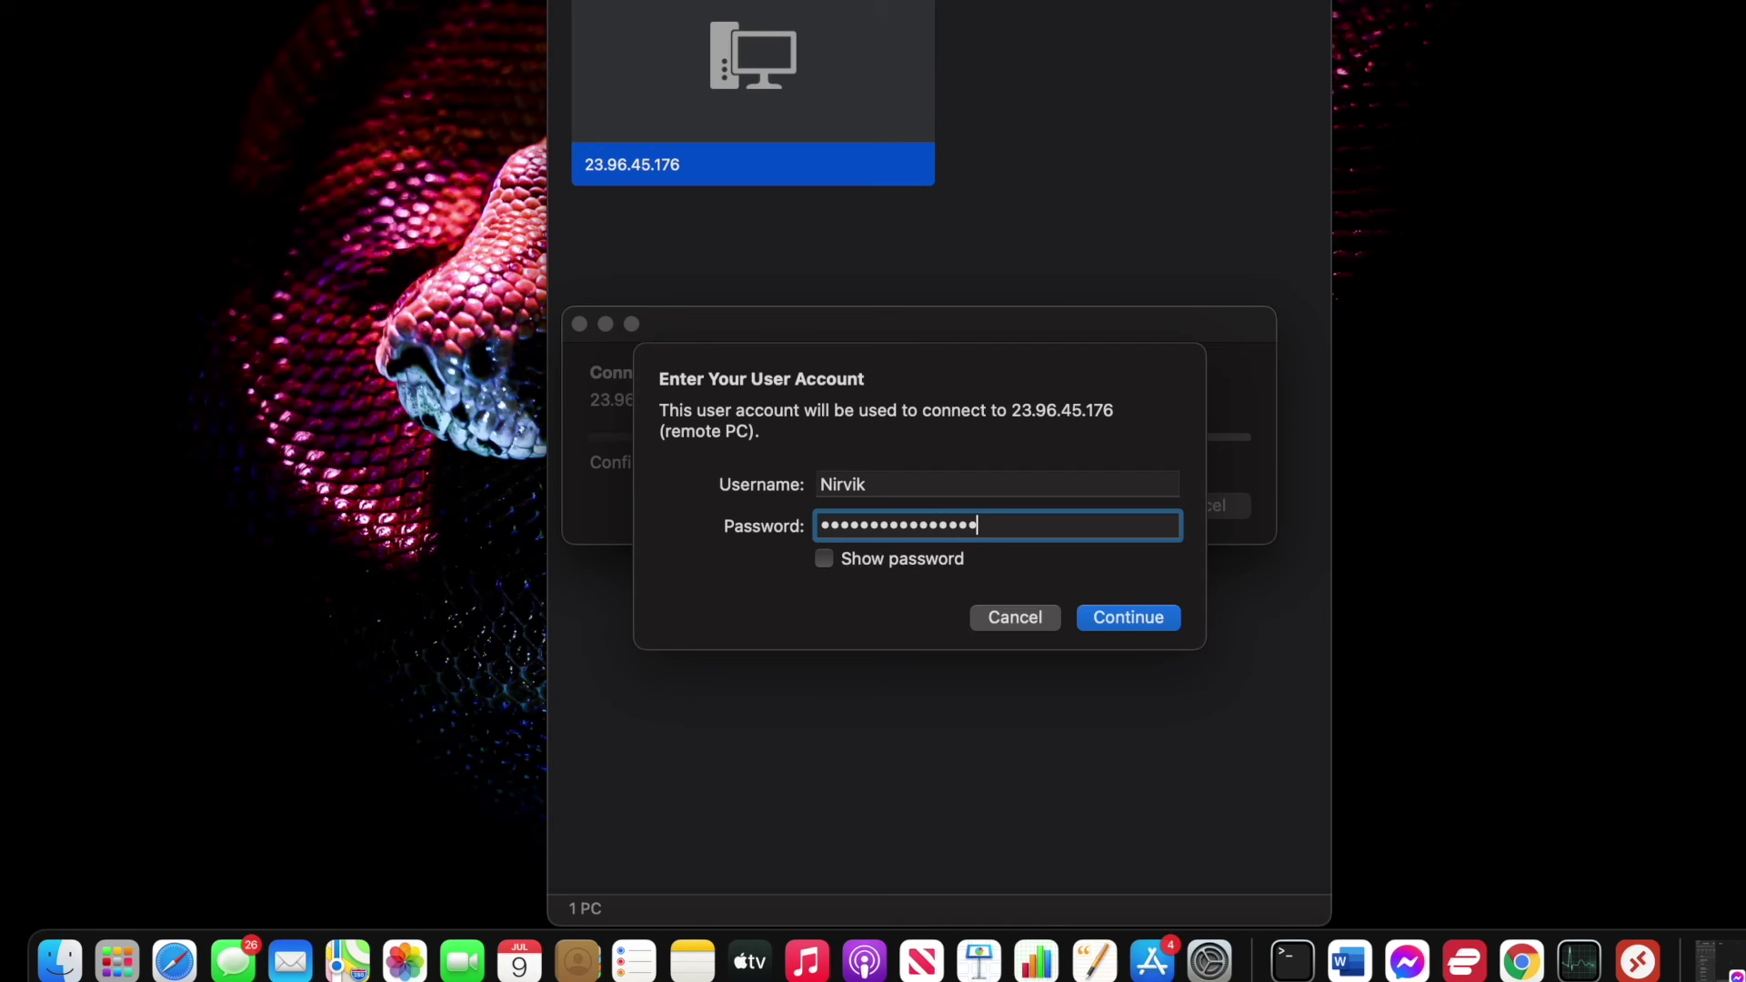
left_click(1137, 624)
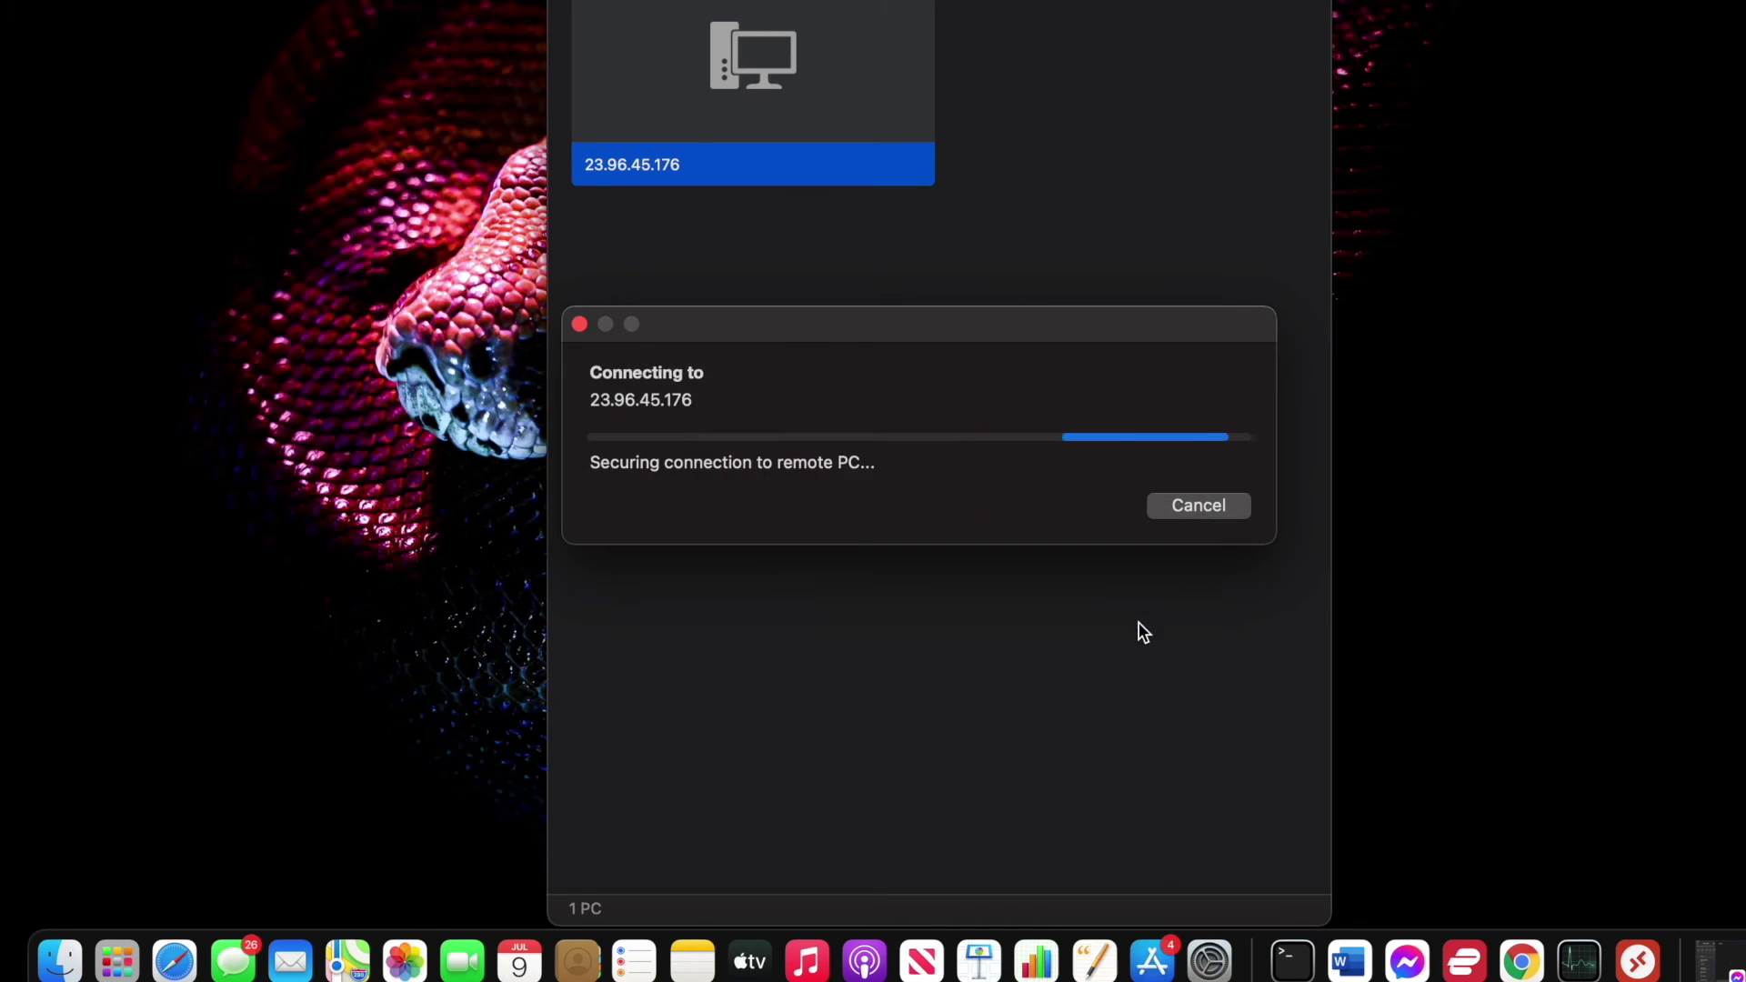
Accept the certificate warning and re-enter the account password to proceed.
left_click(1235, 527)
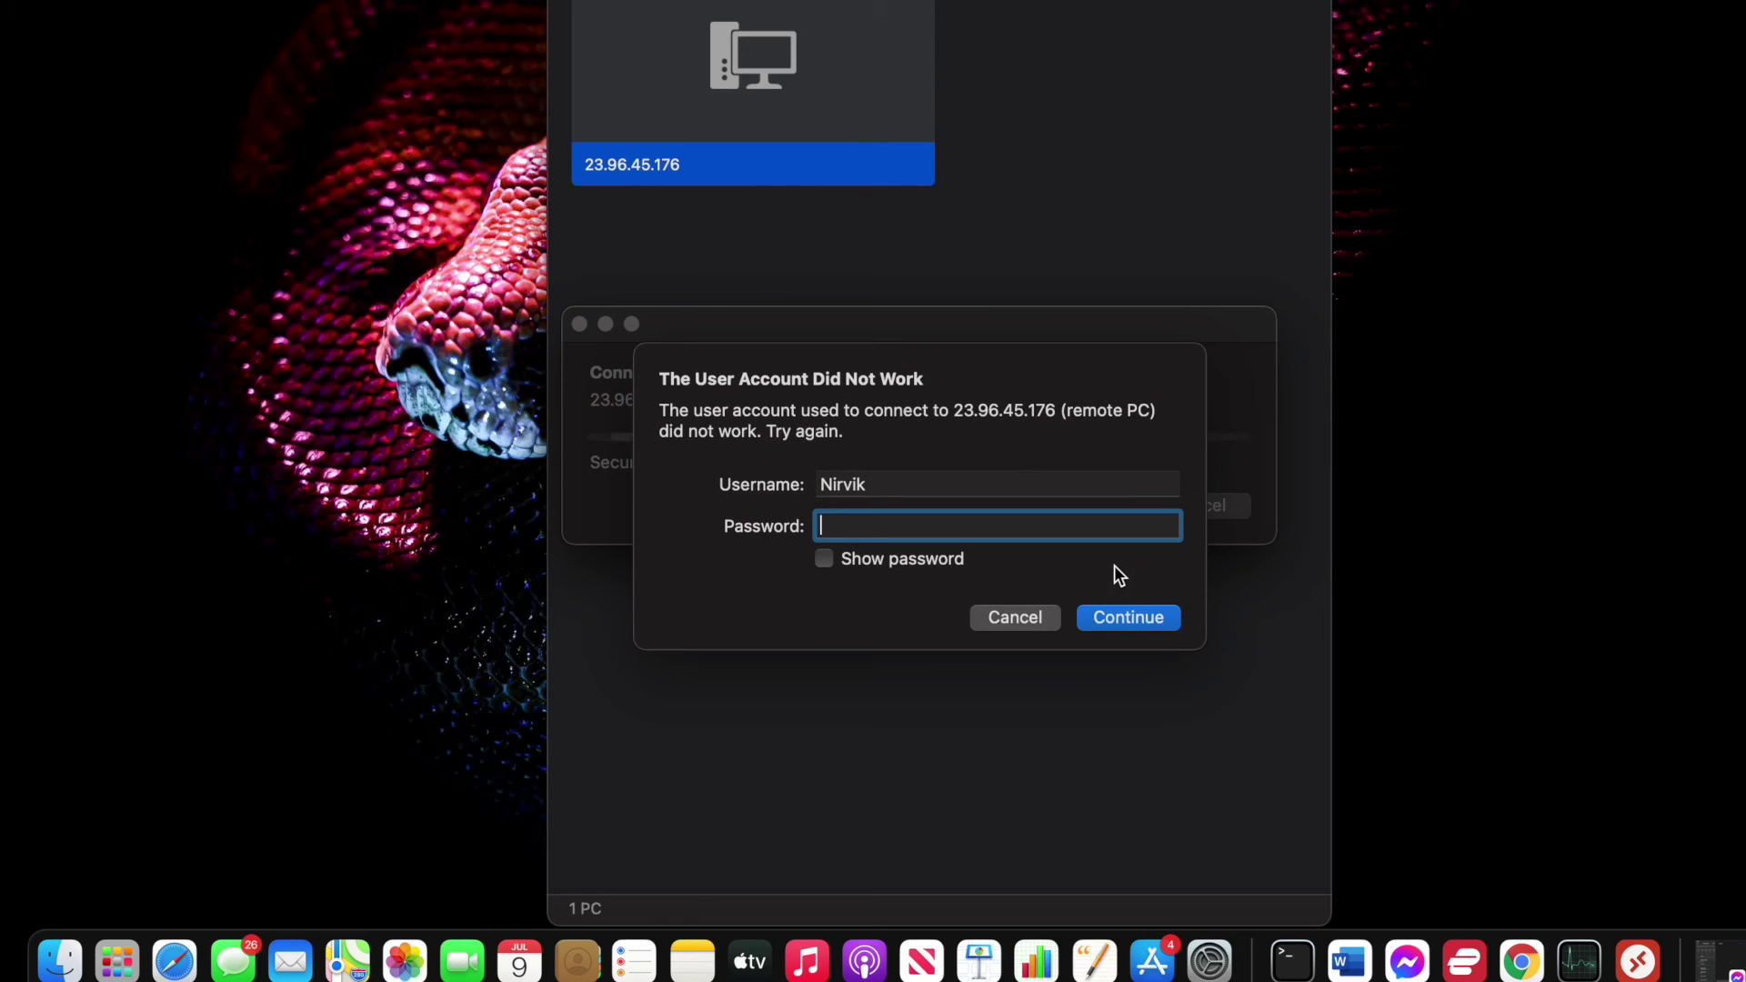
type("•••••••••••••••••")
key("Return")
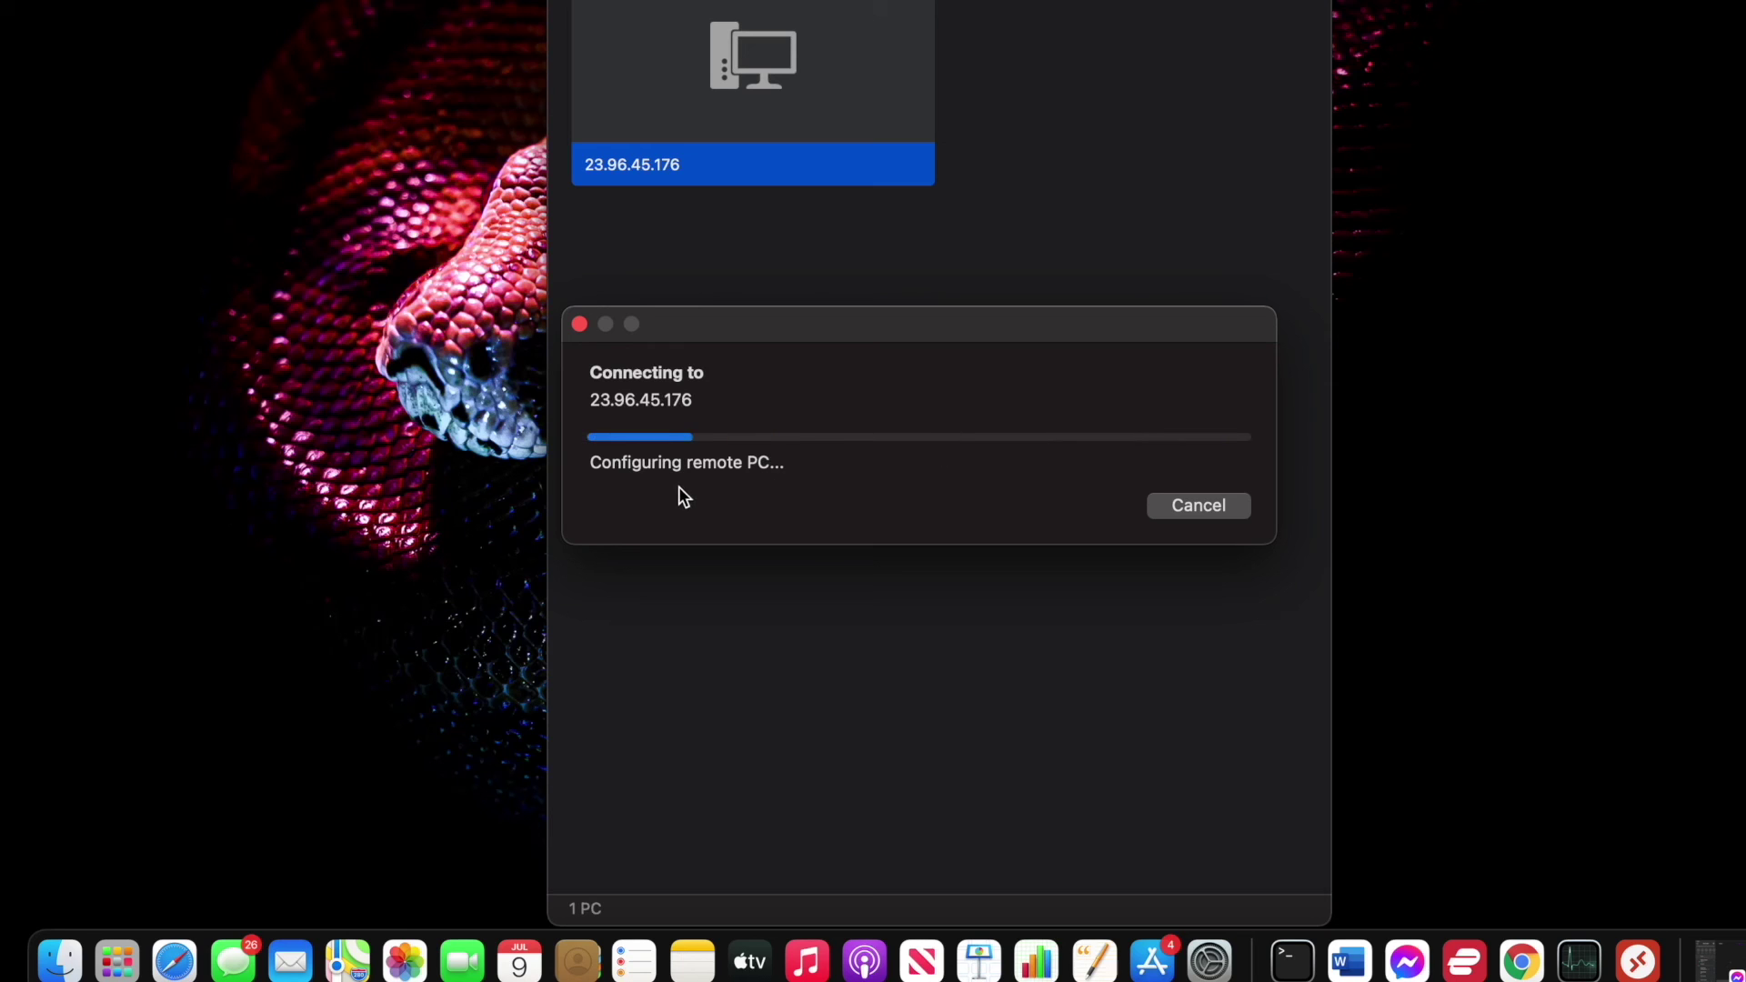
Wait for the Windows session while checking the Azure portal, then accept the Windows 10 privacy settings.
left_click_drag(845, 324, 854, 329)
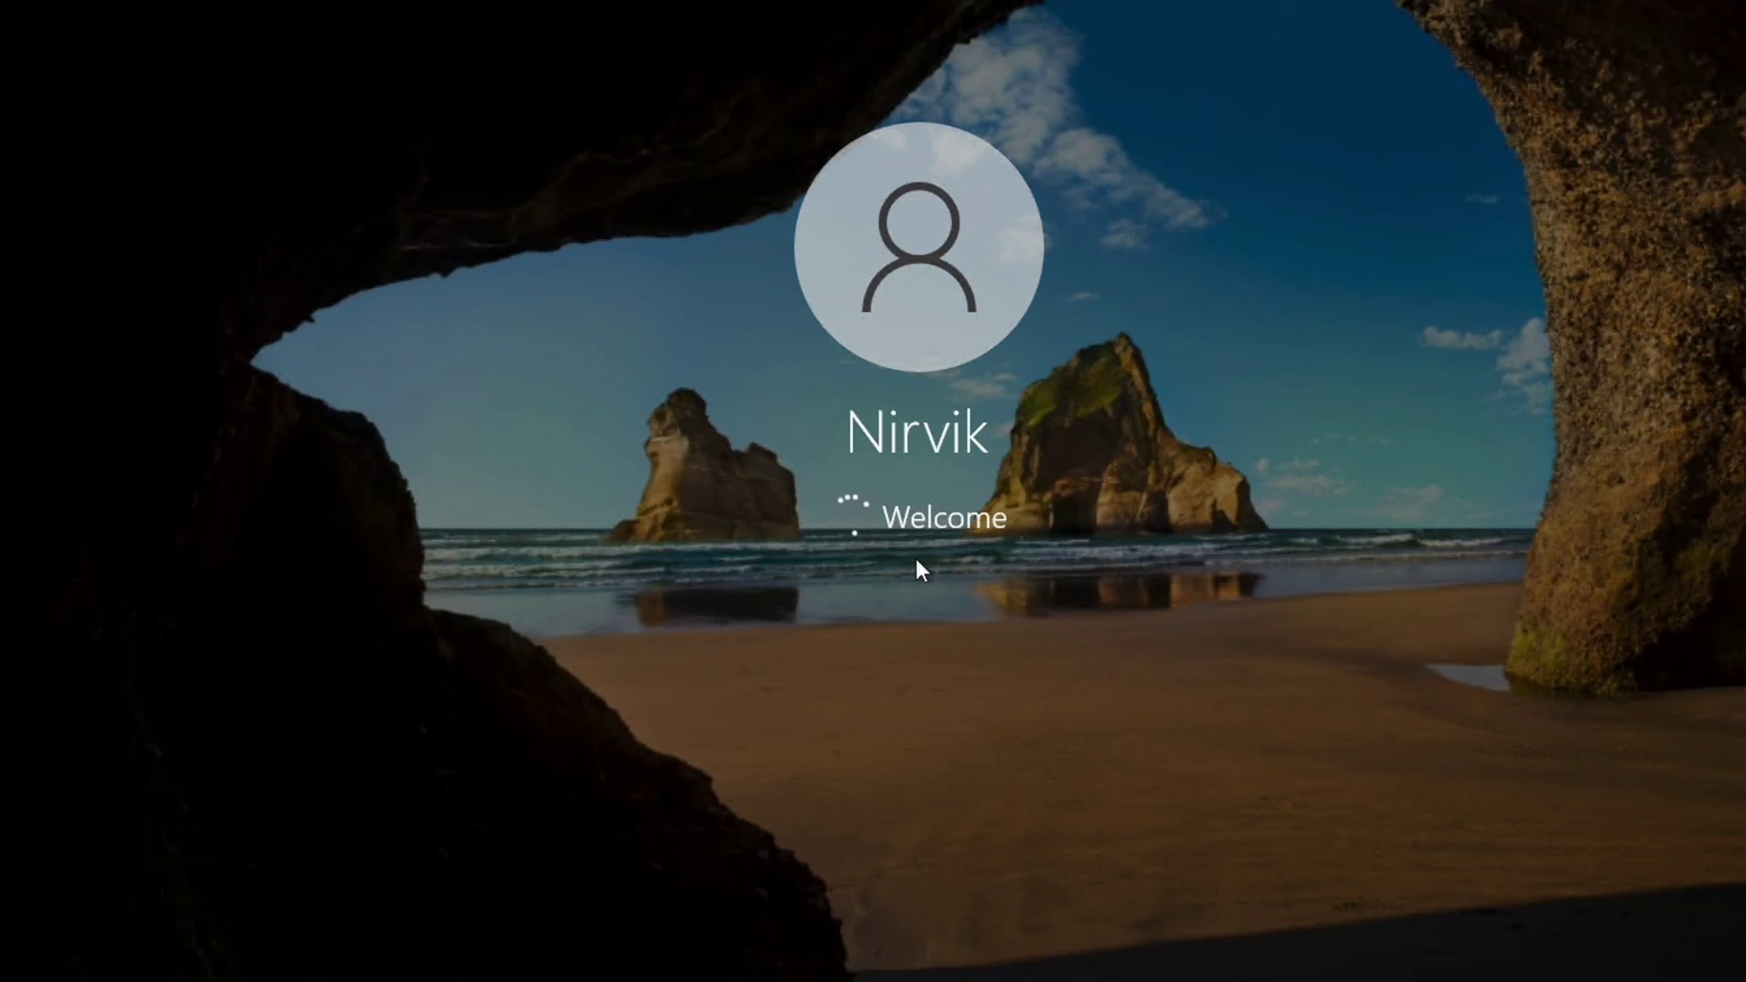
key("ctrl+Left")
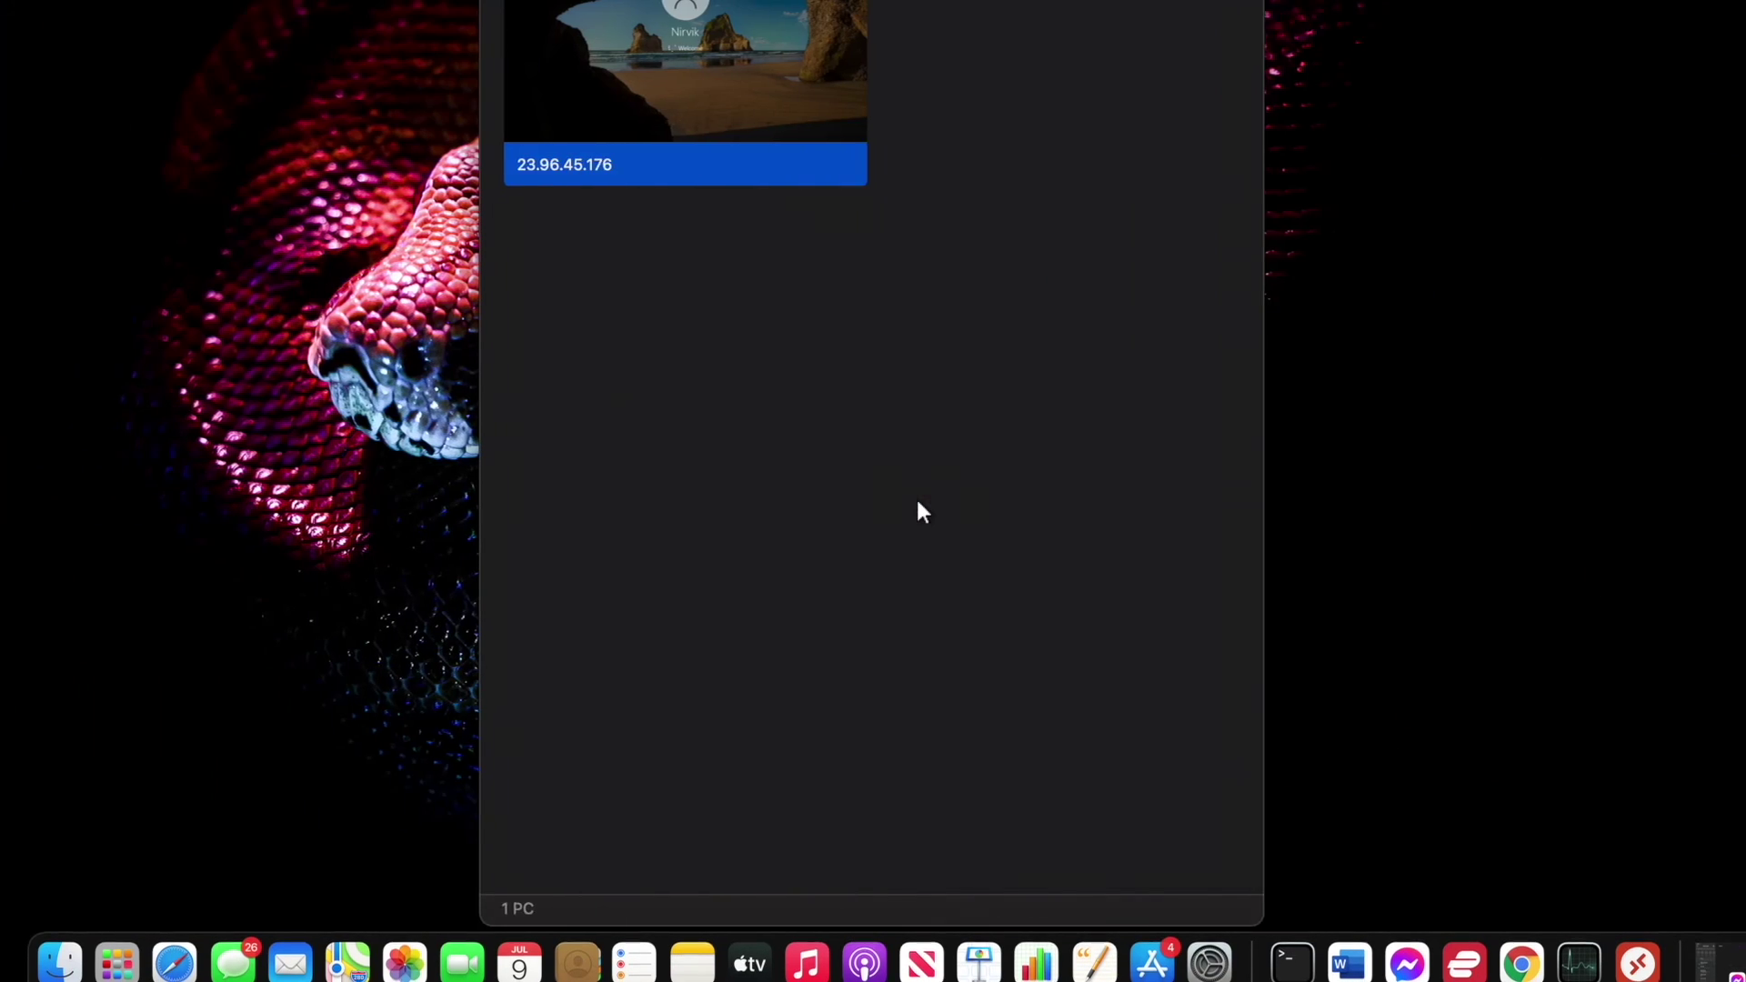
key("ctrl+Right")
key("ctrl+Right")
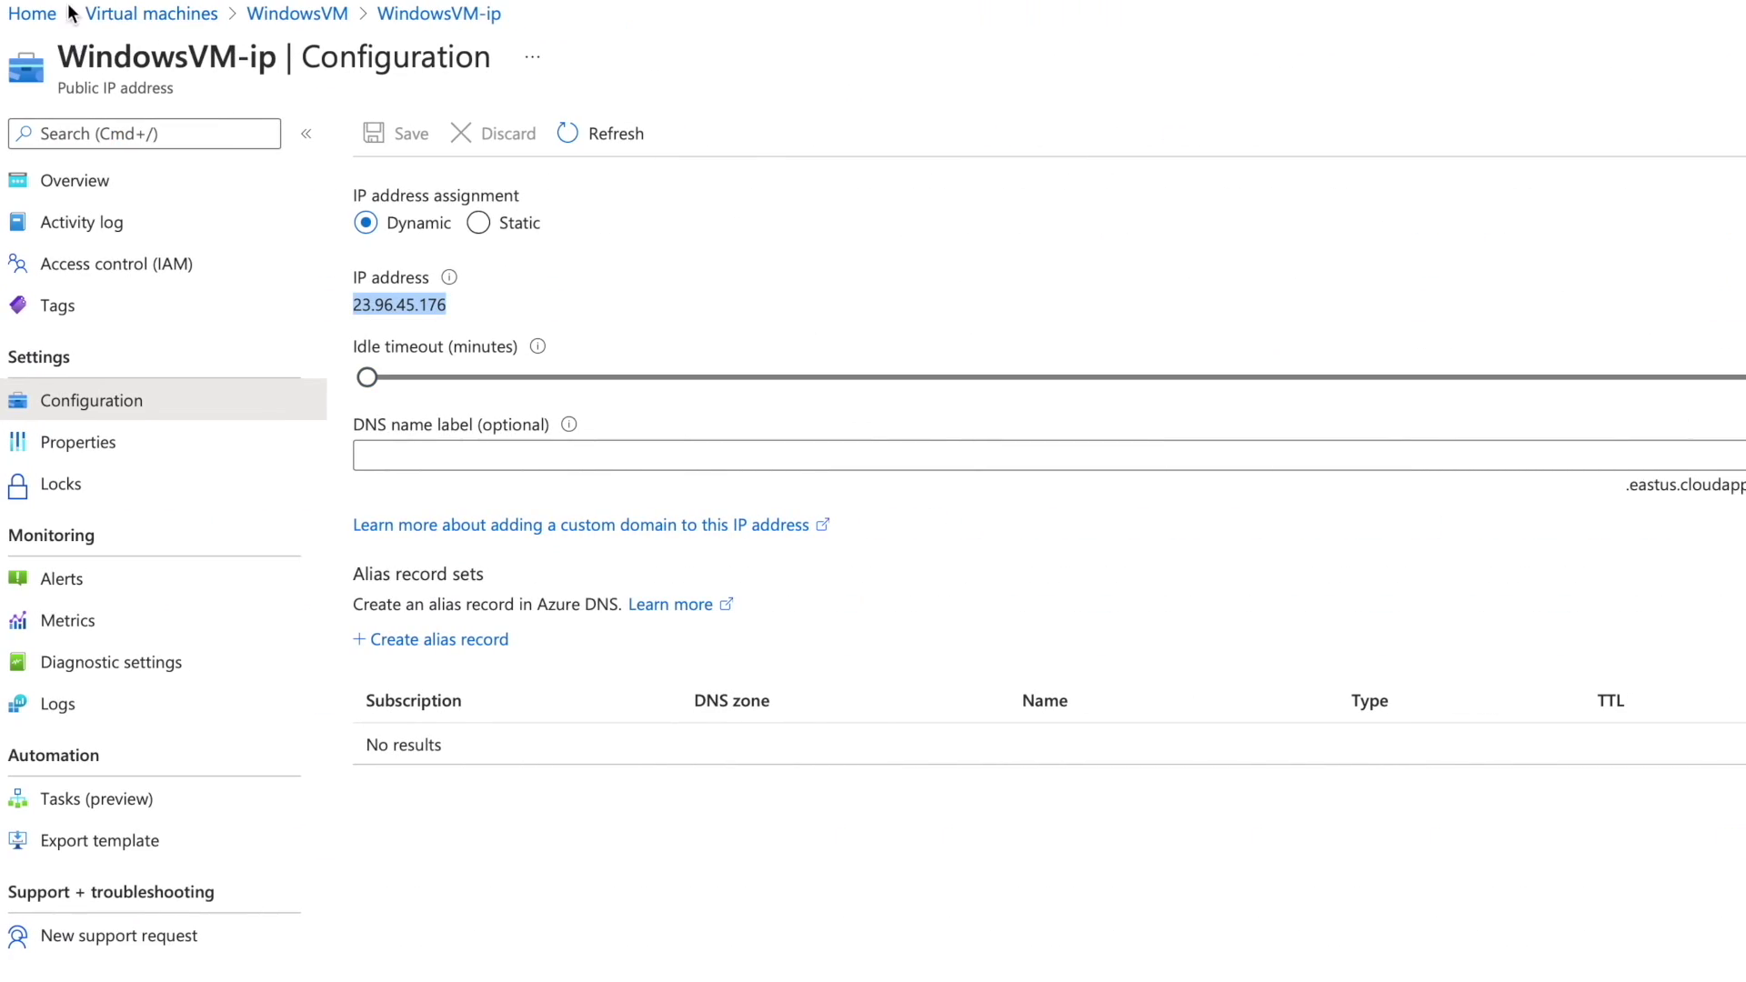
left_click(31, 13)
key("ctrl+Left")
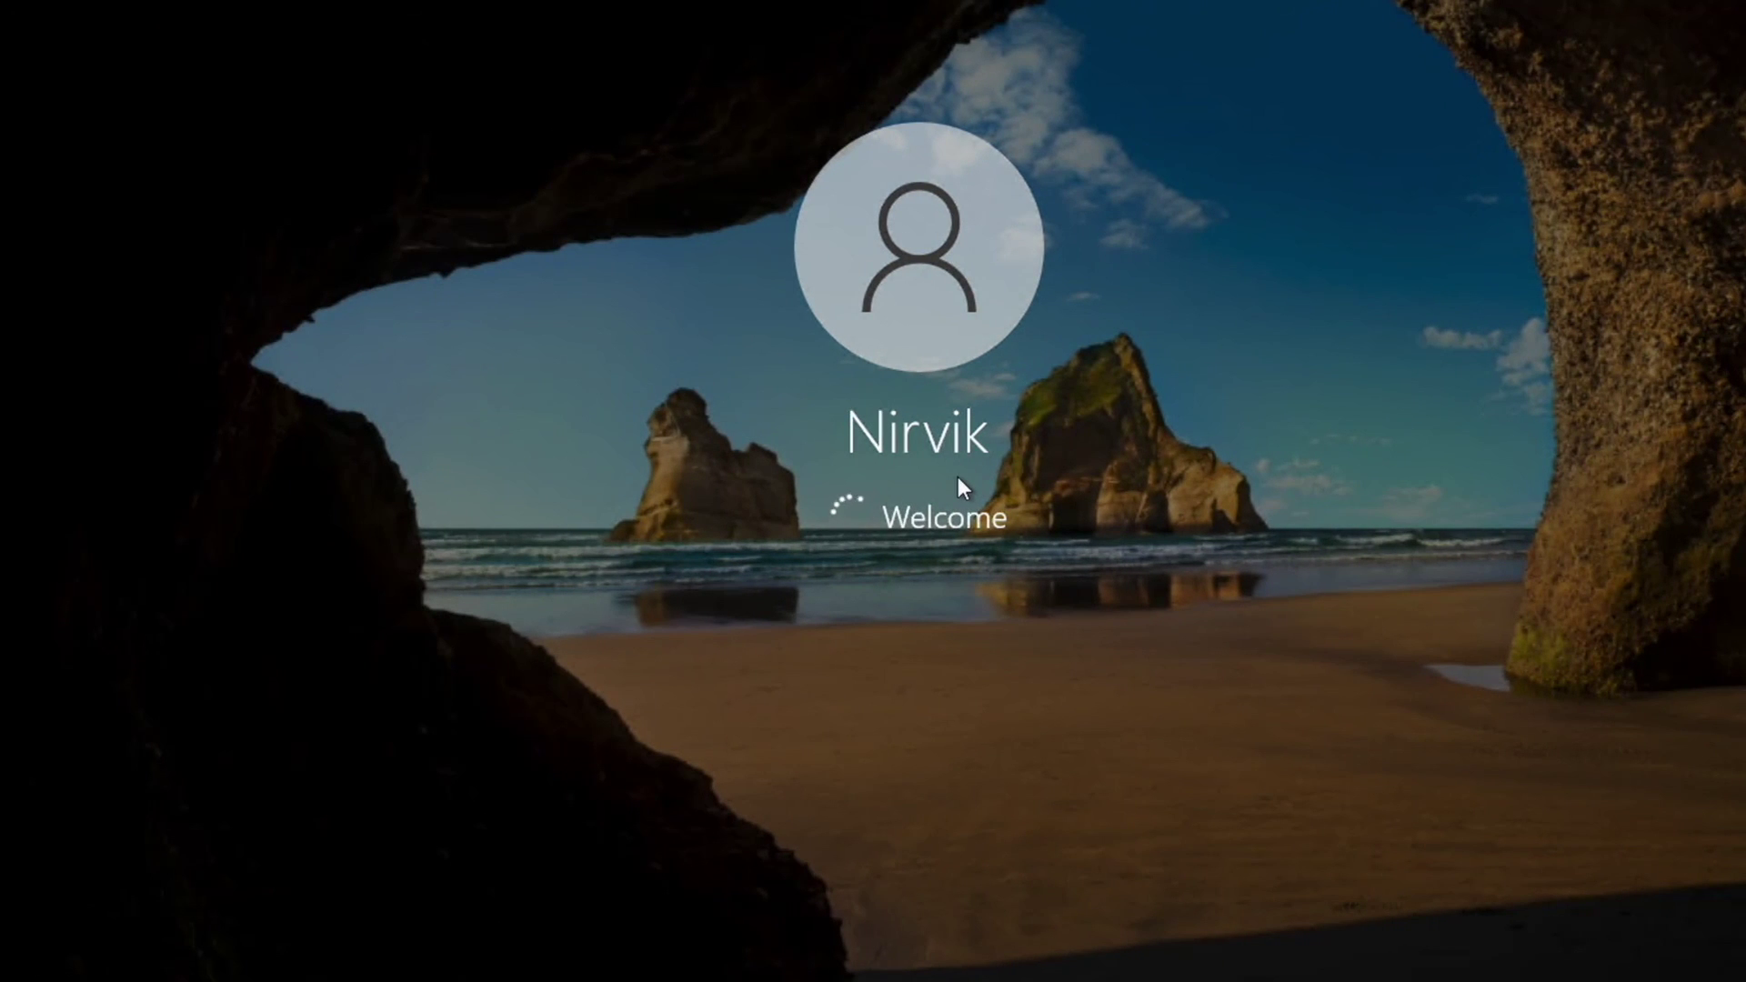
key("ctrl+Right")
key("ctrl+Left")
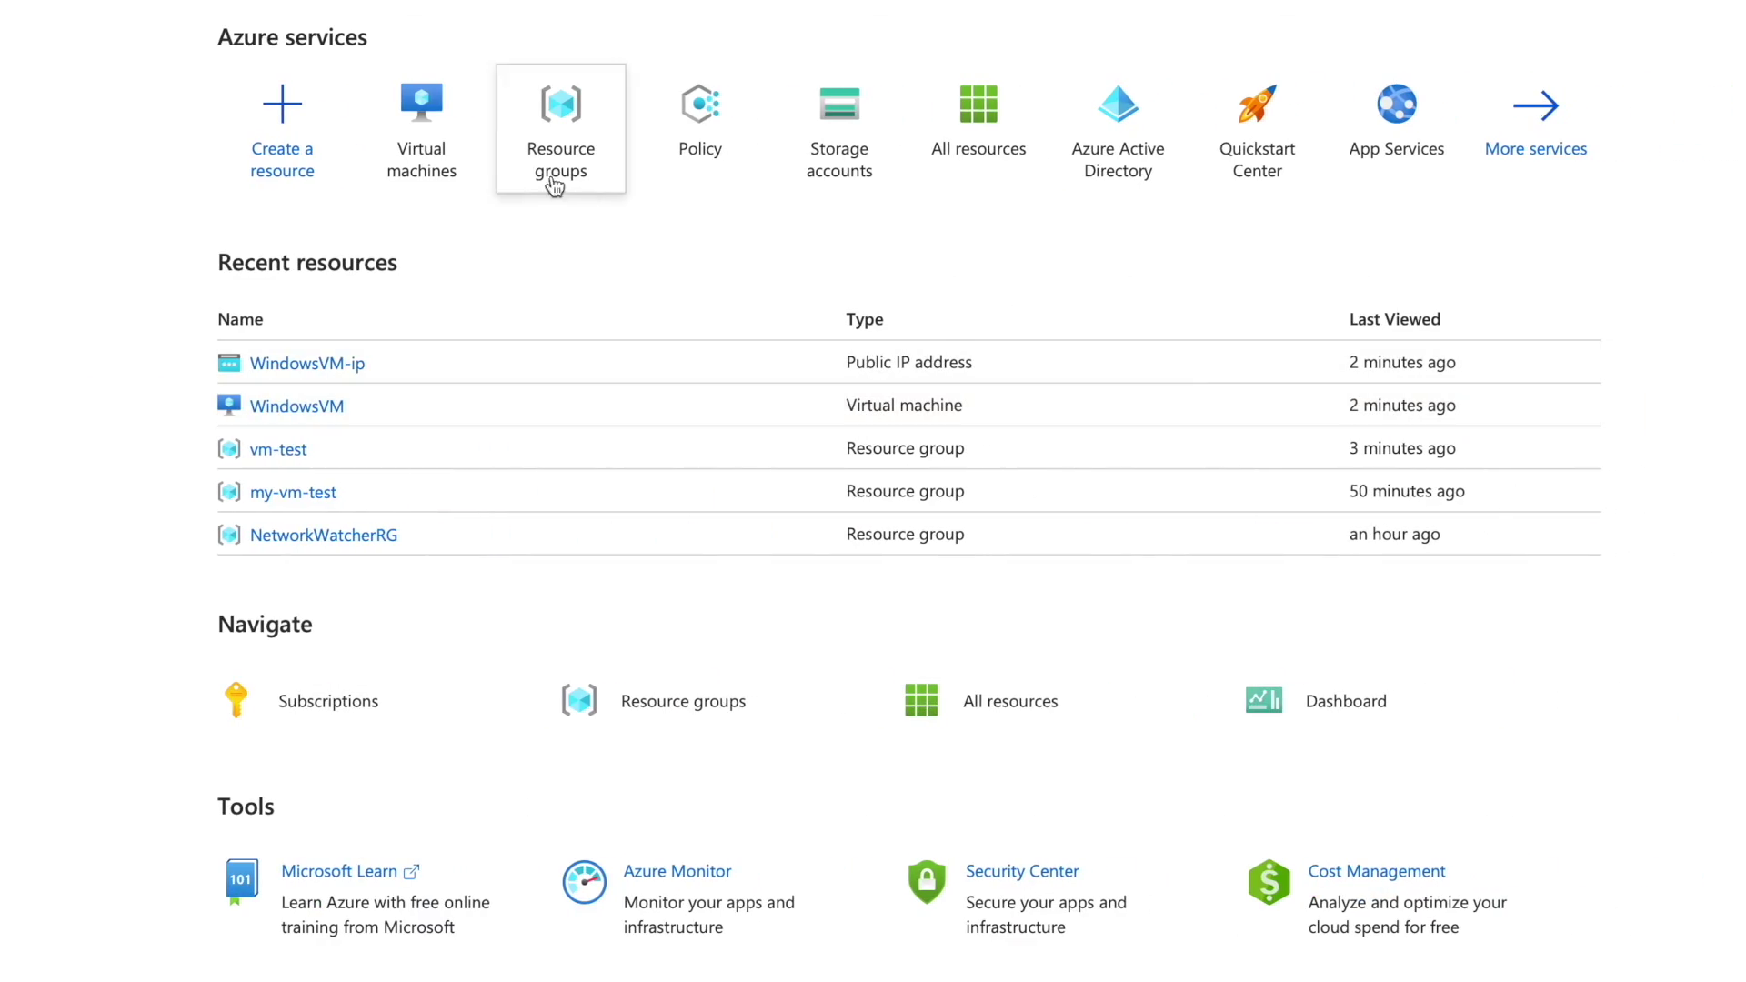
left_click(421, 123)
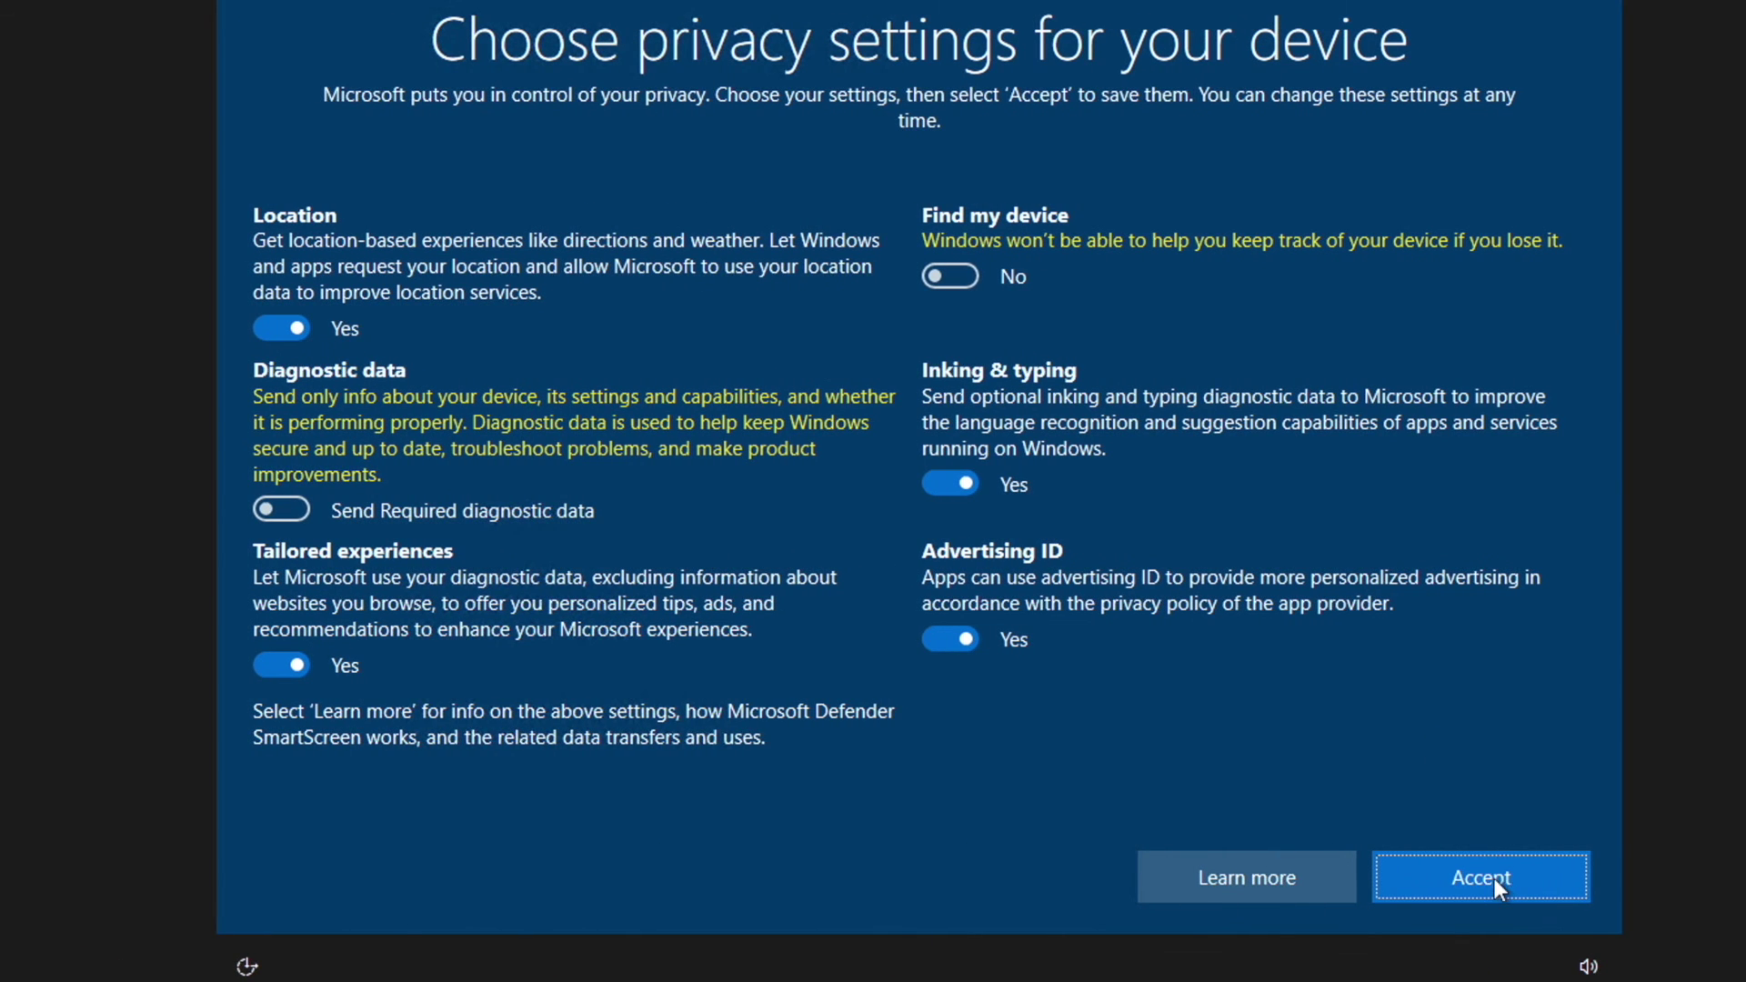
left_click(1493, 879)
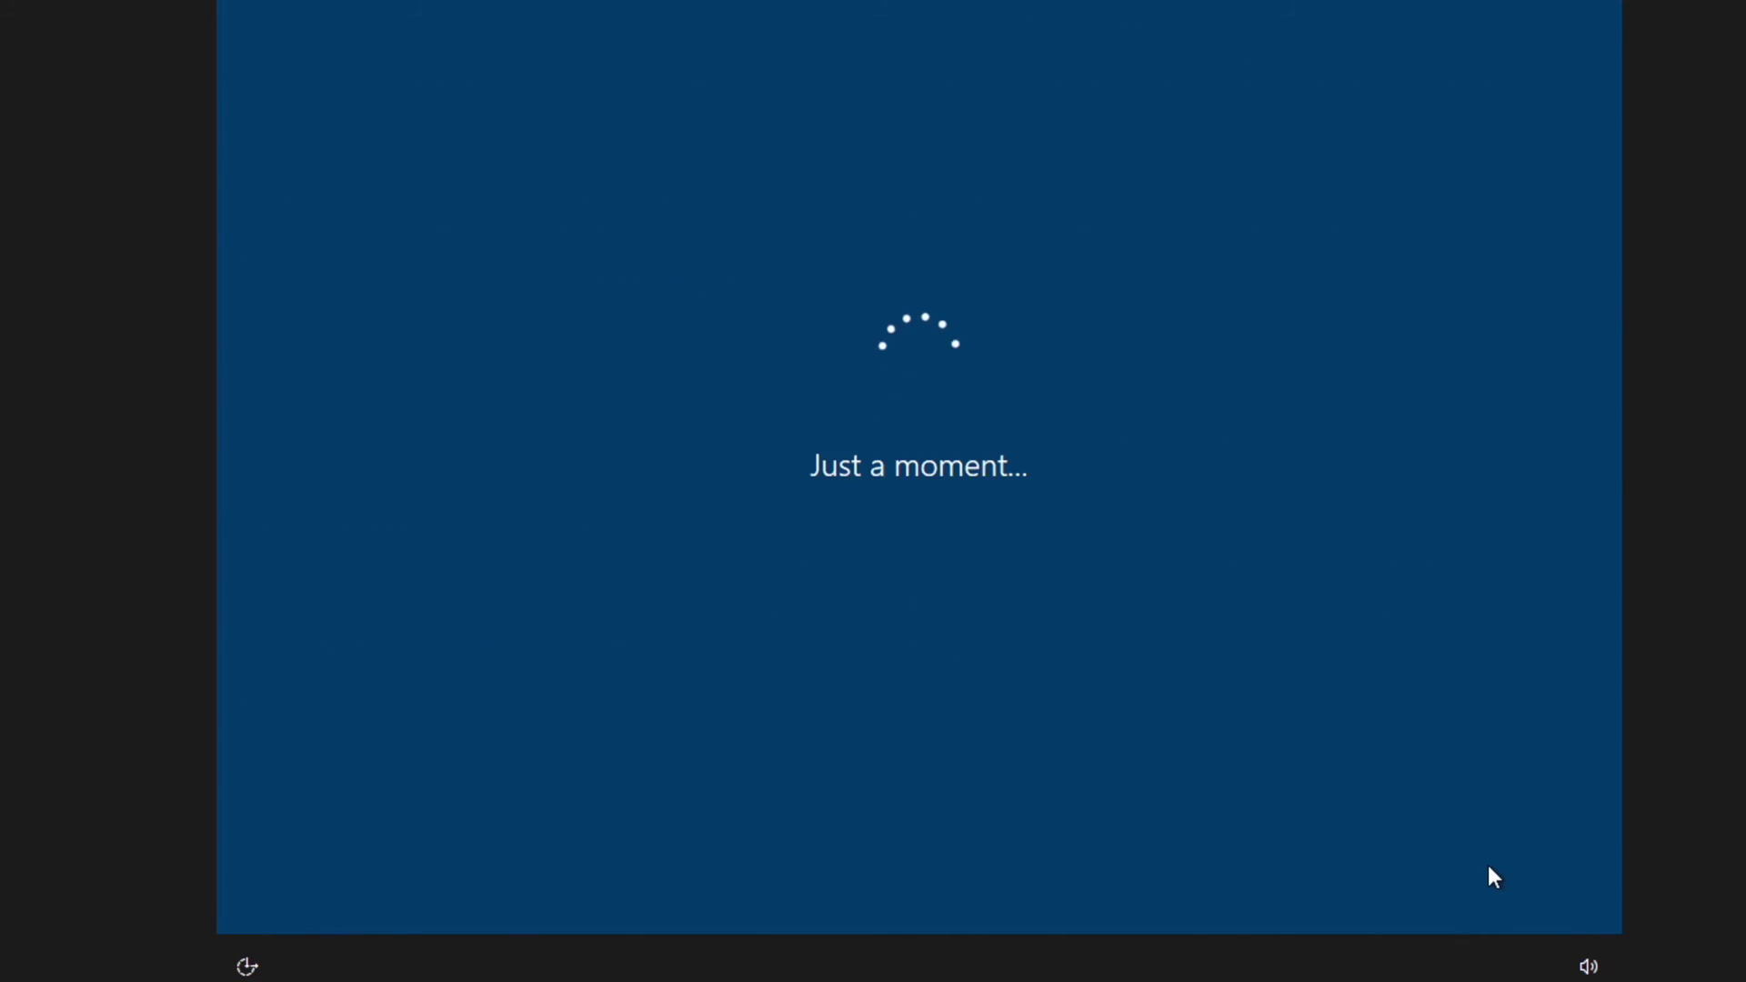